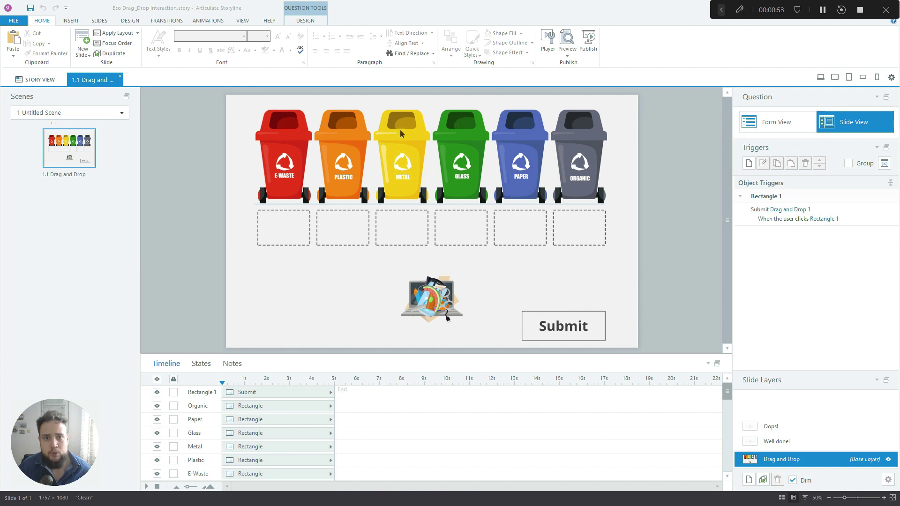
# Step: Preview the slide, then sort the watermelon rind, spray can, scissors, spoon and blue bottle
pyautogui.click(820, 77)
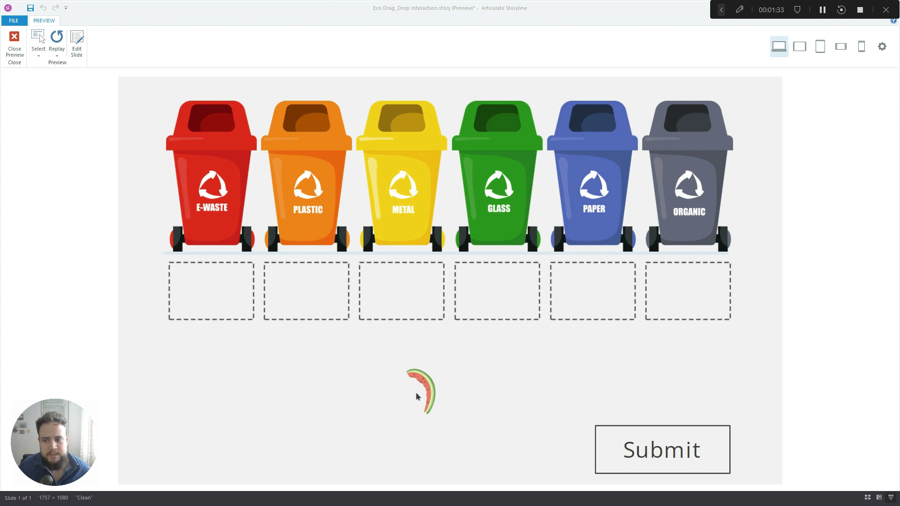
pyautogui.moveTo(429, 399)
pyautogui.mouseDown()
pyautogui.moveTo(524, 365)
pyautogui.moveTo(412, 367)
pyautogui.moveTo(439, 397)
pyautogui.moveTo(424, 398)
pyautogui.moveTo(719, 325)
pyautogui.moveTo(694, 299)
pyautogui.mouseUp()
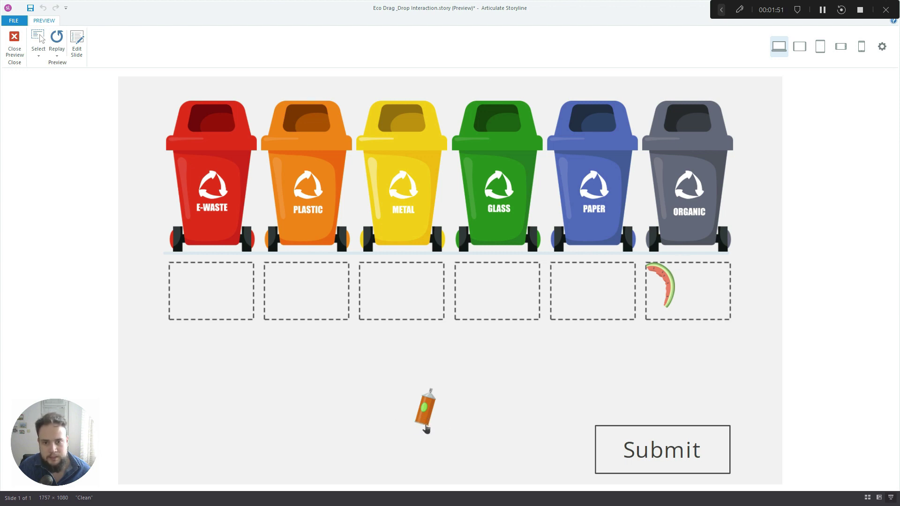
pyautogui.moveTo(428, 384)
pyautogui.mouseDown()
pyautogui.moveTo(398, 274)
pyautogui.moveTo(397, 304)
pyautogui.mouseUp()
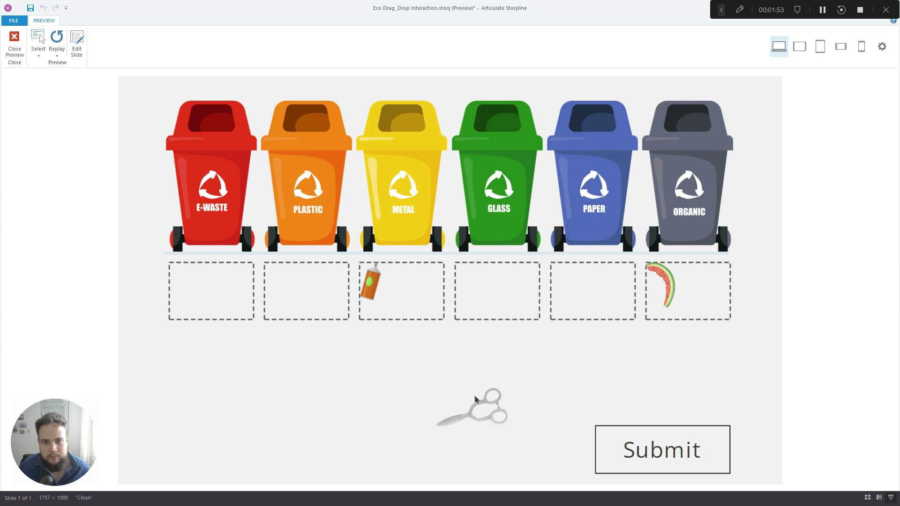
pyautogui.moveTo(474, 401); pyautogui.dragTo(406, 298)
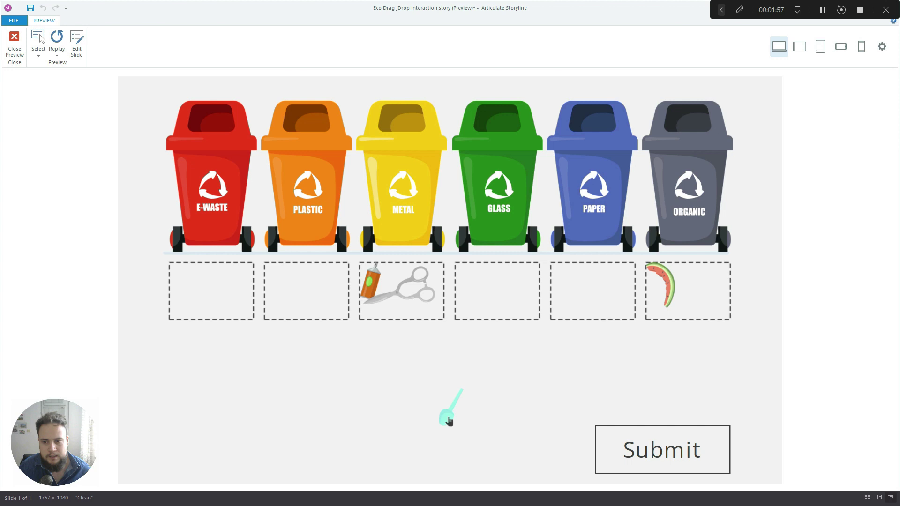
pyautogui.moveTo(448, 420); pyautogui.dragTo(299, 295)
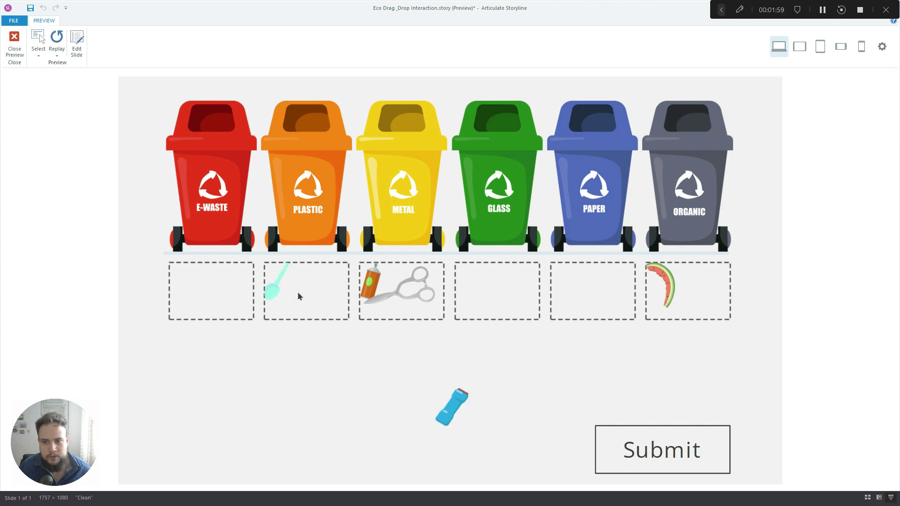
pyautogui.moveTo(458, 406); pyautogui.dragTo(313, 289)
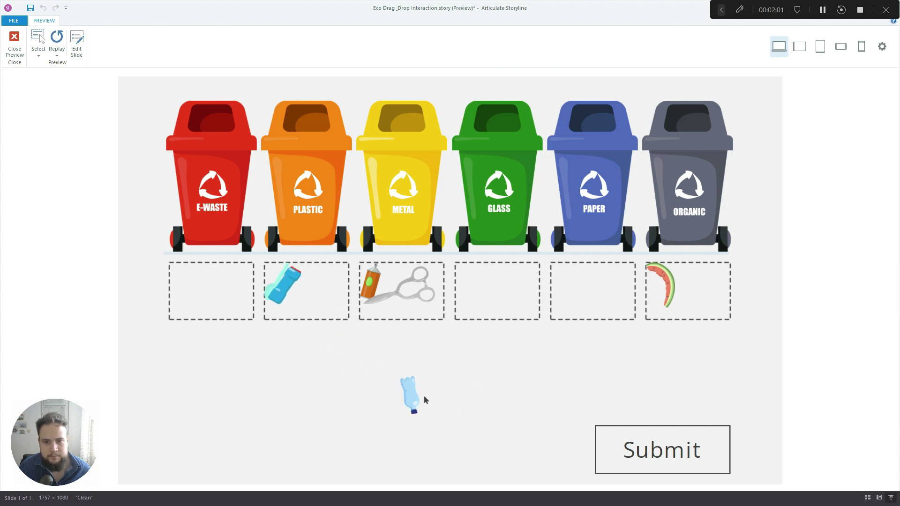
# Step: Sort the water bottle, plastic bag, crumpled paper, newspaper, teacup and kettle into their bins
pyautogui.moveTo(423, 400); pyautogui.dragTo(314, 301)
pyautogui.moveTo(447, 408); pyautogui.dragTo(328, 313)
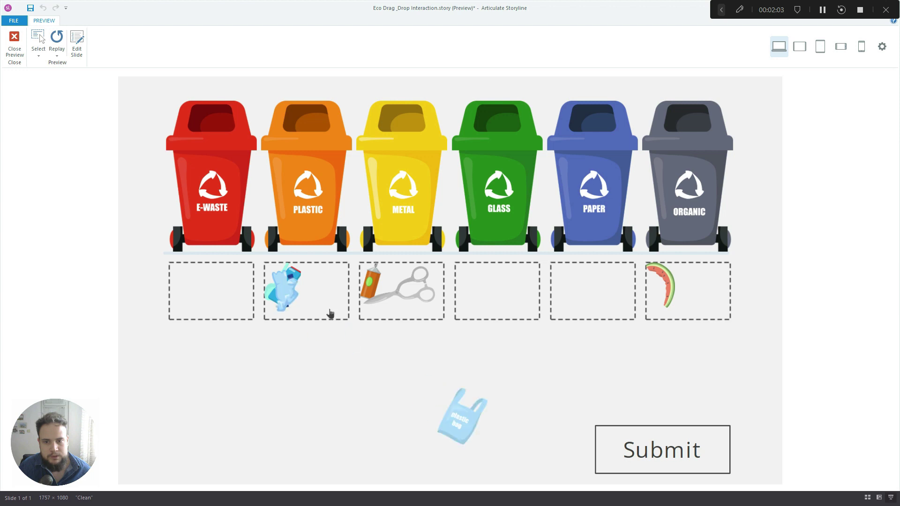
pyautogui.moveTo(462, 421); pyautogui.dragTo(328, 305)
pyautogui.moveTo(457, 408); pyautogui.dragTo(187, 286)
pyautogui.moveTo(452, 407); pyautogui.dragTo(478, 296)
pyautogui.moveTo(457, 340); pyautogui.dragTo(496, 293)
pyautogui.moveTo(483, 366); pyautogui.dragTo(492, 296)
# Step: Sort the eggshells, cola can, battery, box, banana and last item into their drop zones
pyautogui.moveTo(450, 405); pyautogui.dragTo(389, 293)
pyautogui.moveTo(450, 405); pyautogui.dragTo(226, 332)
pyautogui.moveTo(474, 416); pyautogui.dragTo(214, 293)
pyautogui.moveTo(450, 405); pyautogui.dragTo(593, 295)
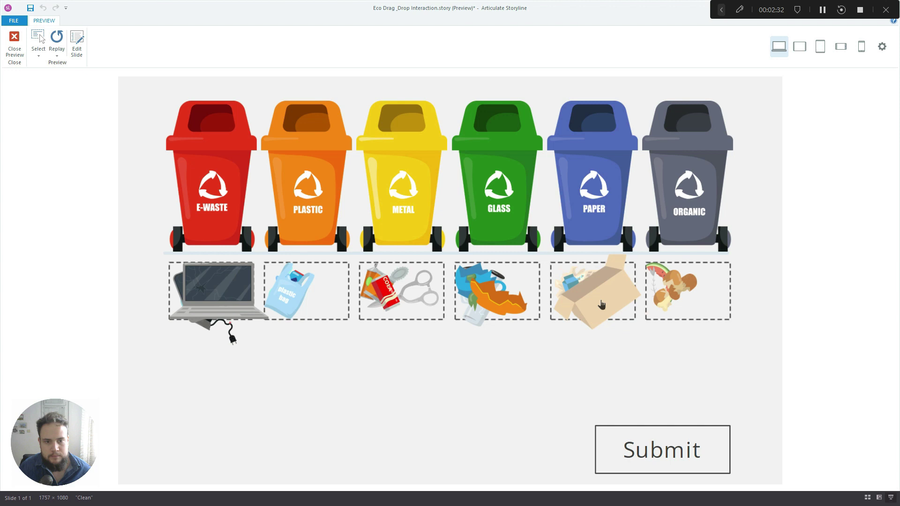
pyautogui.moveTo(443, 391); pyautogui.dragTo(675, 293)
pyautogui.moveTo(387, 291); pyautogui.dragTo(231, 333)
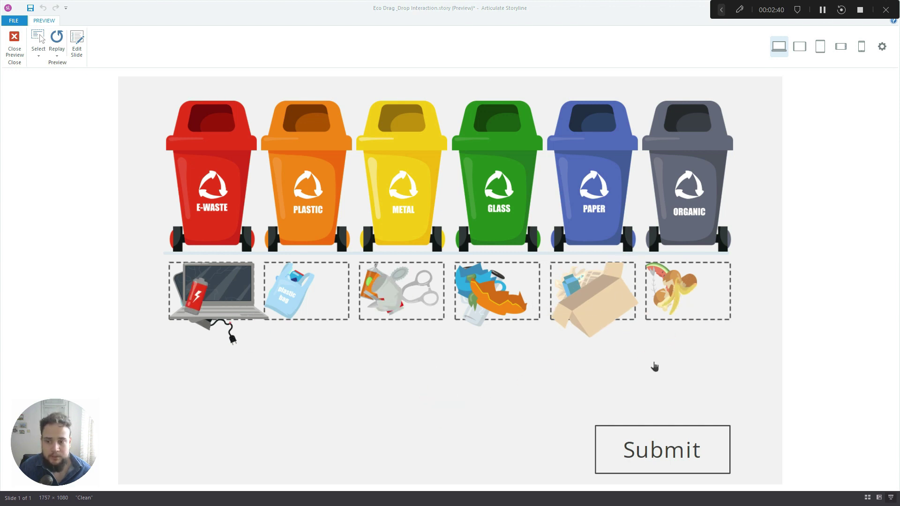
# Step: Submit the full sort, restart the slide, and drop the watermelon into ORGANIC
pyautogui.click(648, 450)
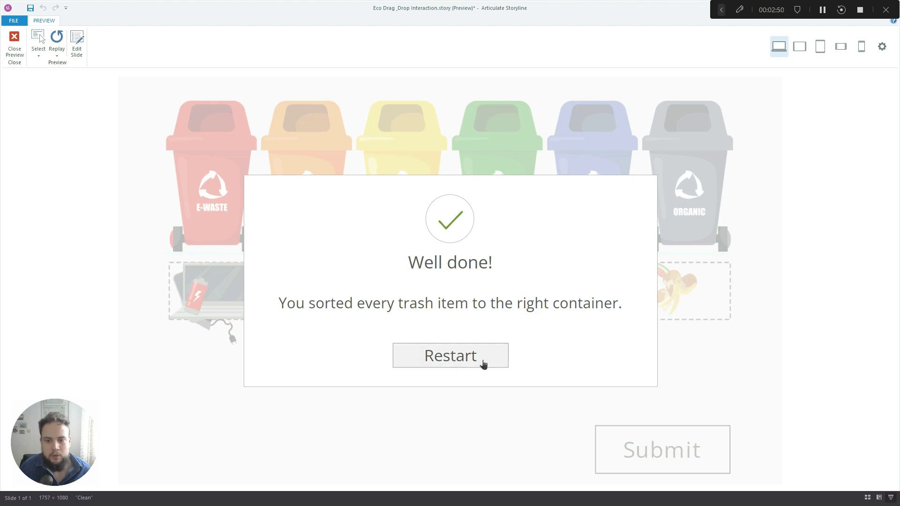
pyautogui.click(446, 359)
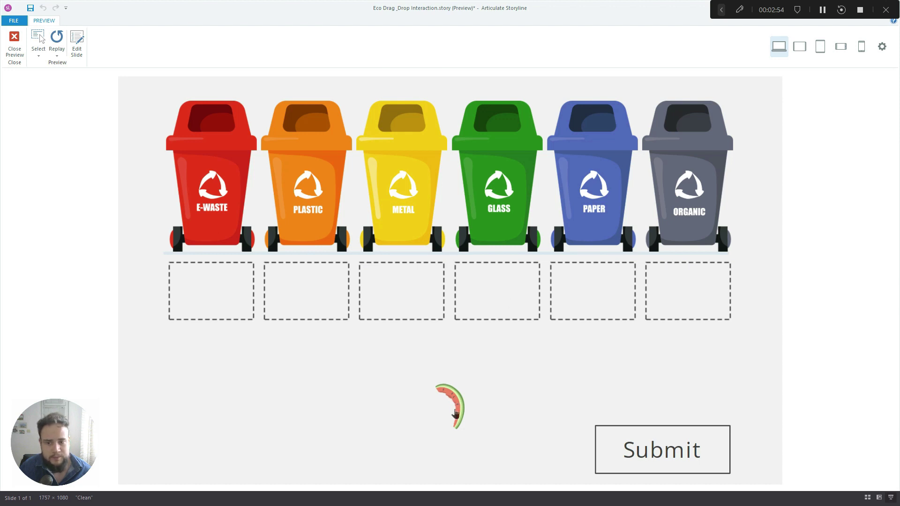
pyautogui.moveTo(454, 403); pyautogui.dragTo(661, 293)
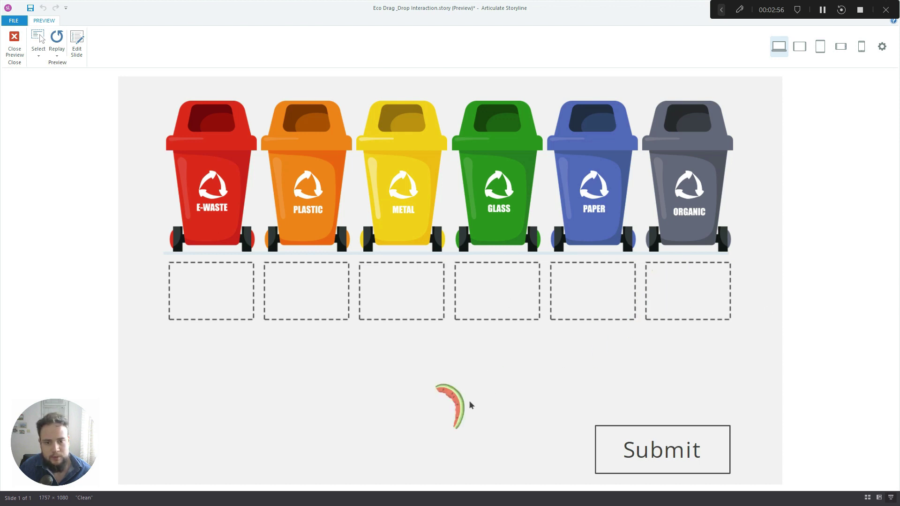
pyautogui.moveTo(452, 404); pyautogui.dragTo(662, 292)
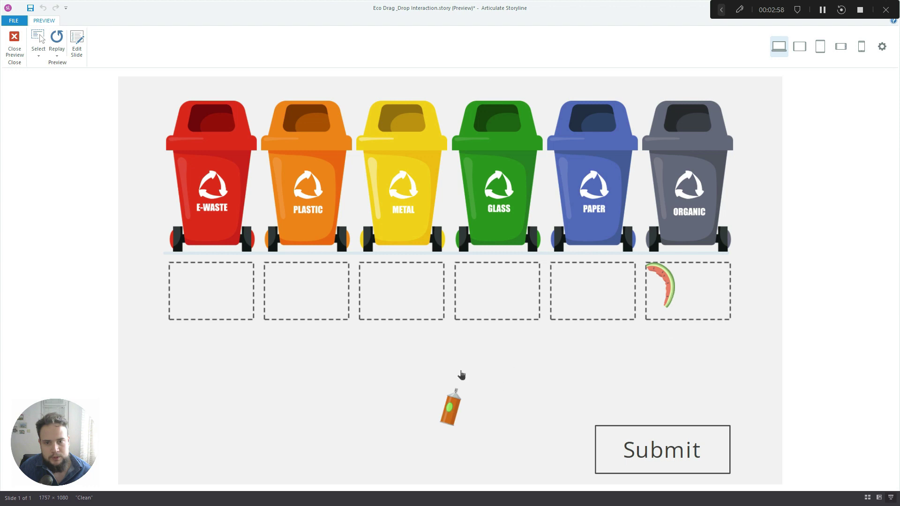
# Step: Put the spray can in METAL, submit to get Oops!, try again, and close the preview
pyautogui.moveTo(453, 403); pyautogui.dragTo(402, 292)
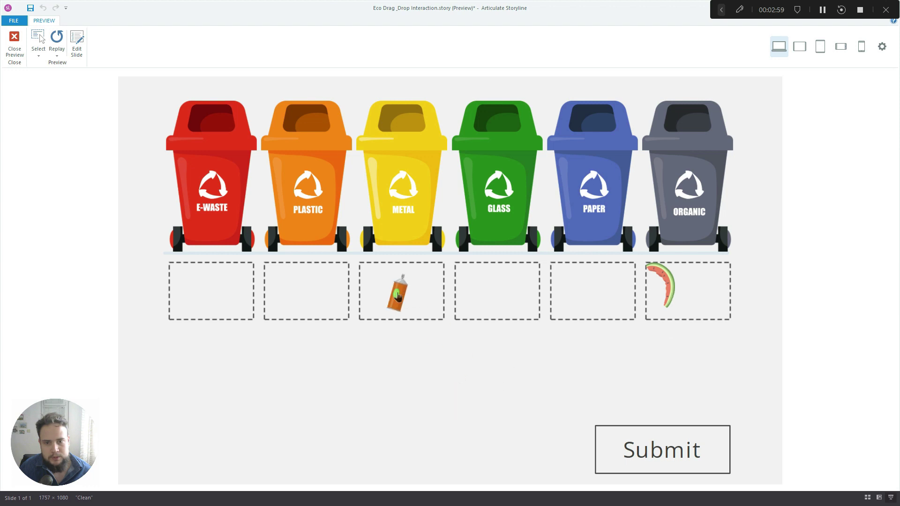
pyautogui.click(646, 457)
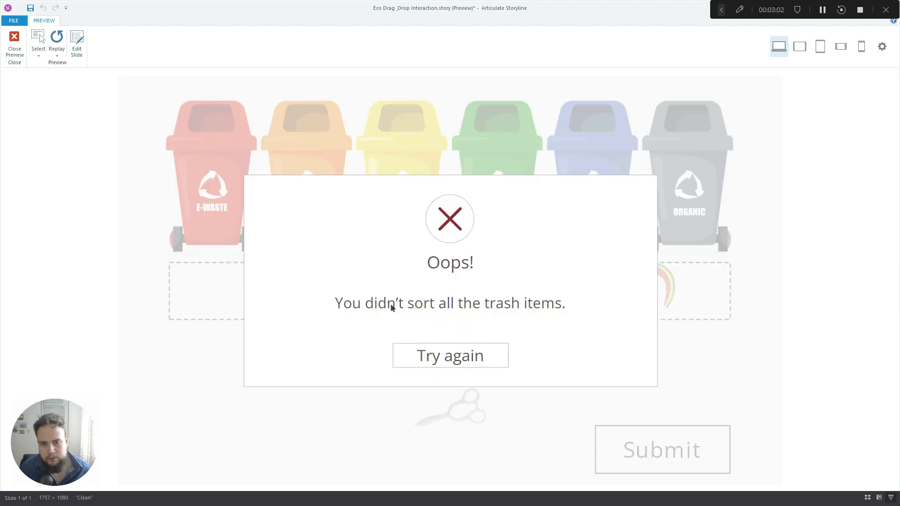
pyautogui.click(457, 366)
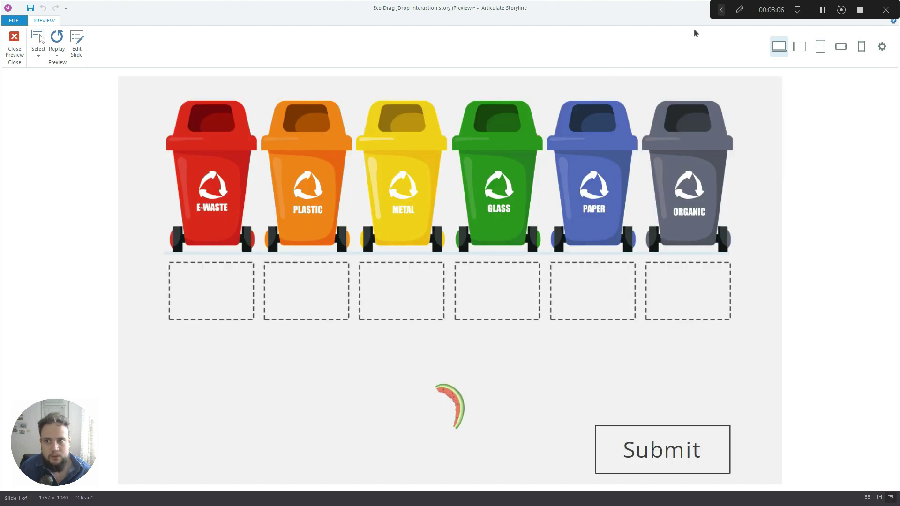
pyautogui.click(14, 44)
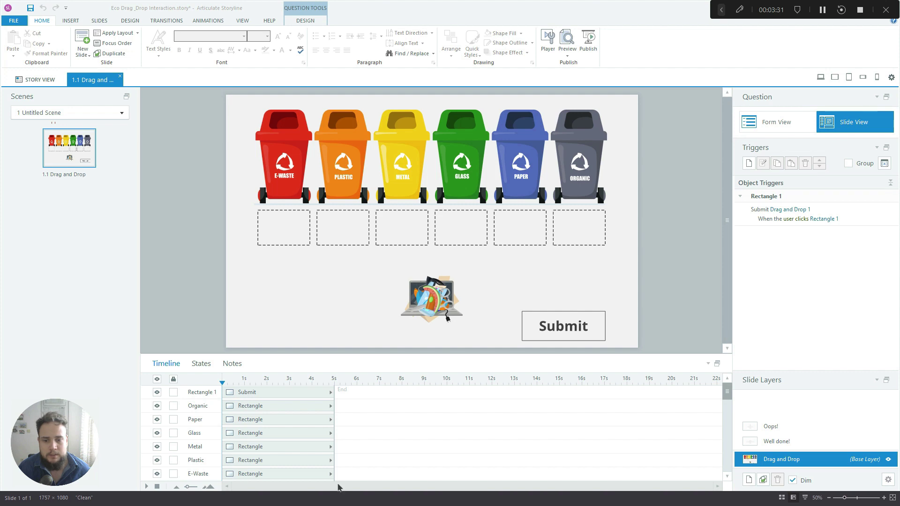
# Step: Leave Storyline through the Windows Start menu and switch to Adobe Illustrator
pyautogui.press('super')
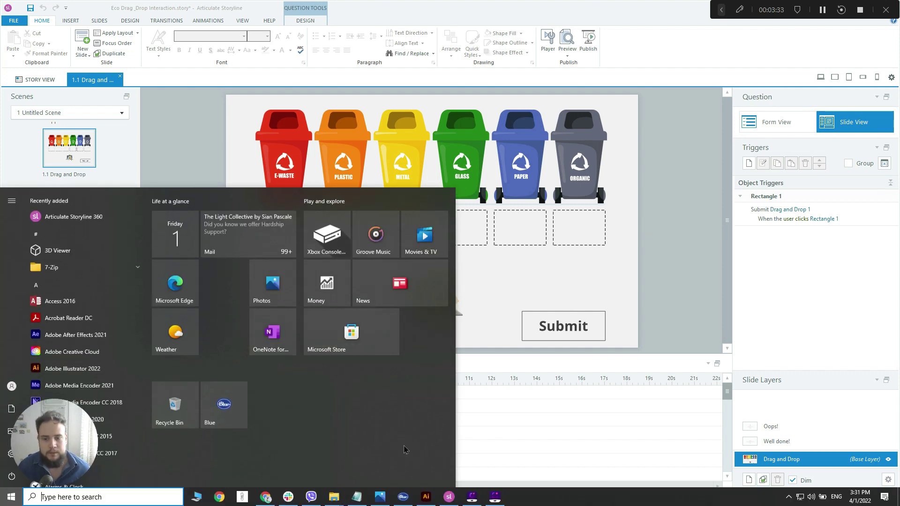
pyautogui.press('Escape')
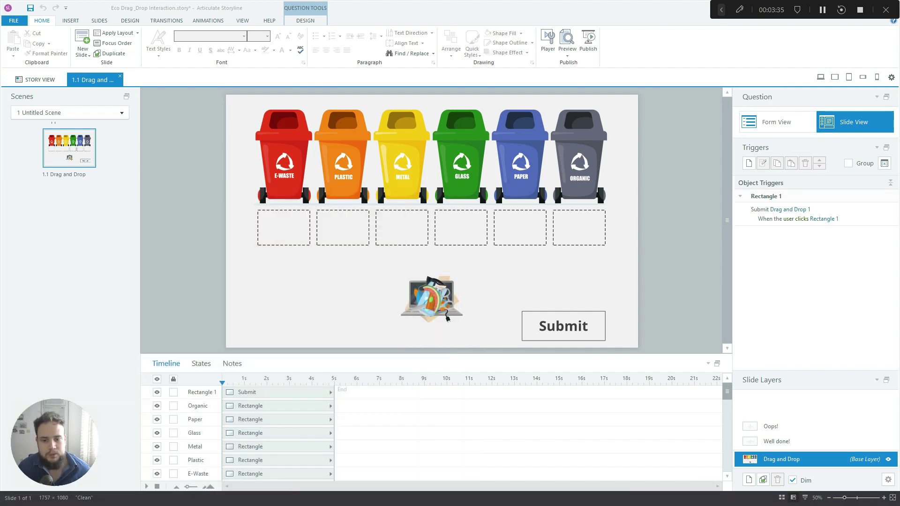
pyautogui.press('super')
# Step: Bring the Illustrator artwork forward and add the newspaper to the Asset Export panel
pyautogui.click(403, 499)
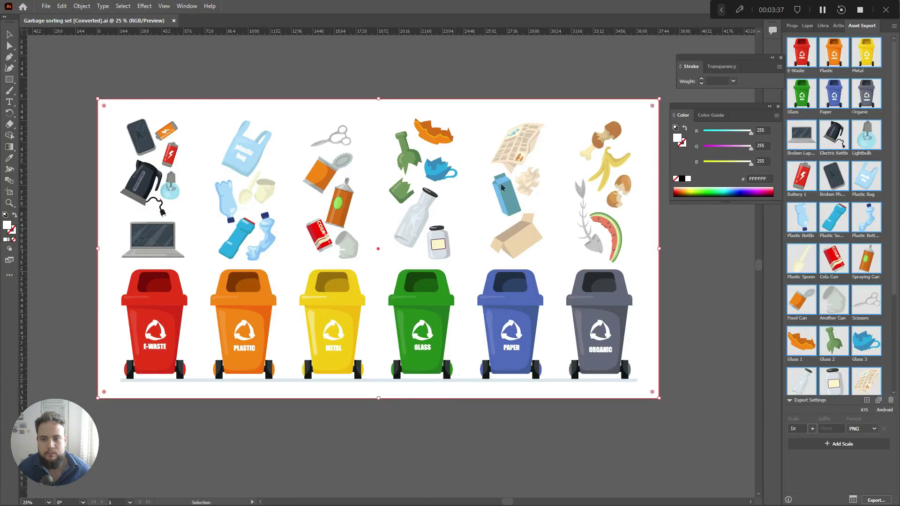
pyautogui.click(482, 61)
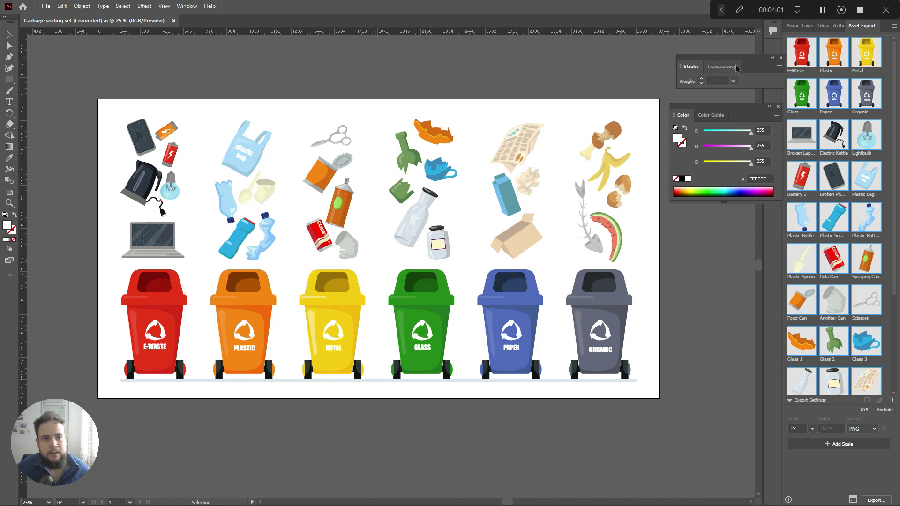
pyautogui.moveTo(737, 68); pyautogui.dragTo(726, 67)
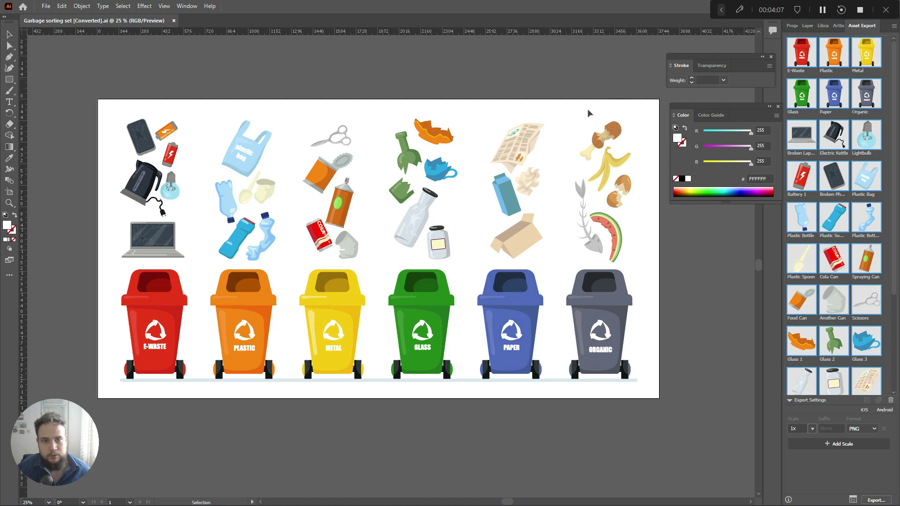
pyautogui.moveTo(516, 152); pyautogui.dragTo(835, 302)
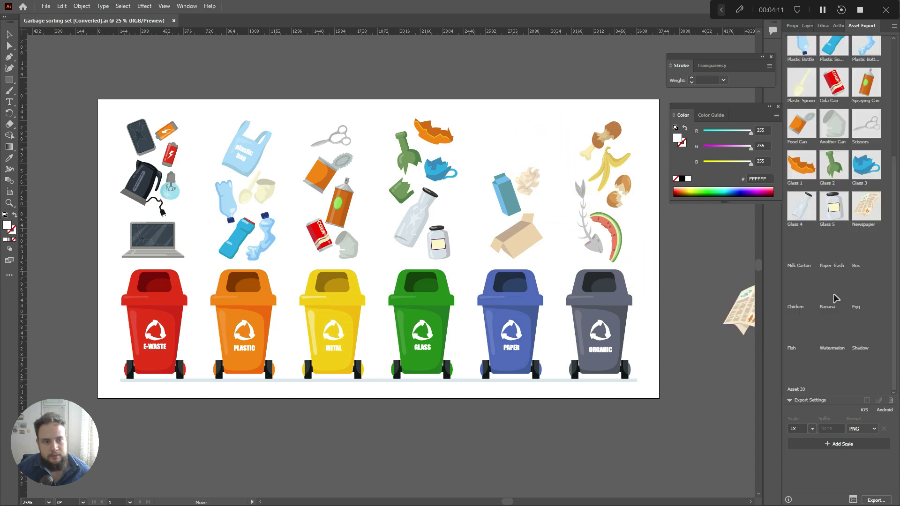
# Step: Rename the new asset 'Paper', then cancel choosing an export folder
pyautogui.doubleClick(797, 389)
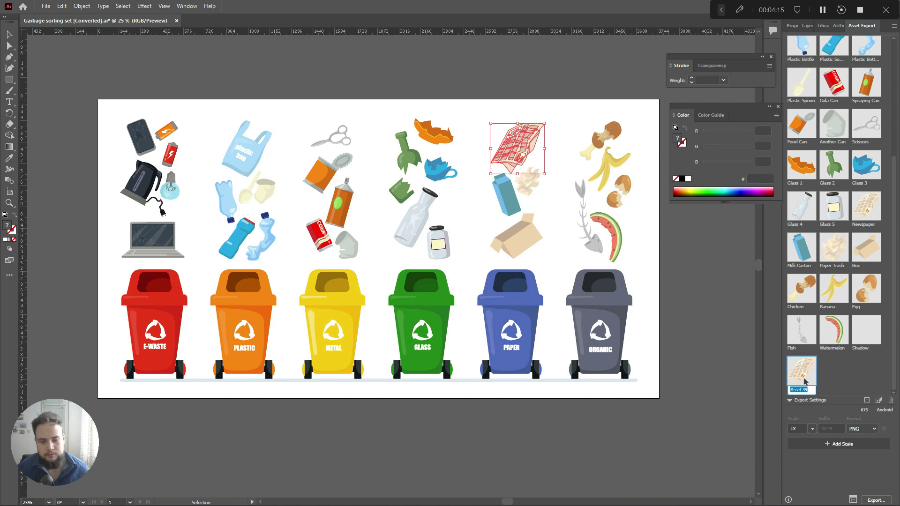
pyautogui.write('Paper')
pyautogui.press('Return')
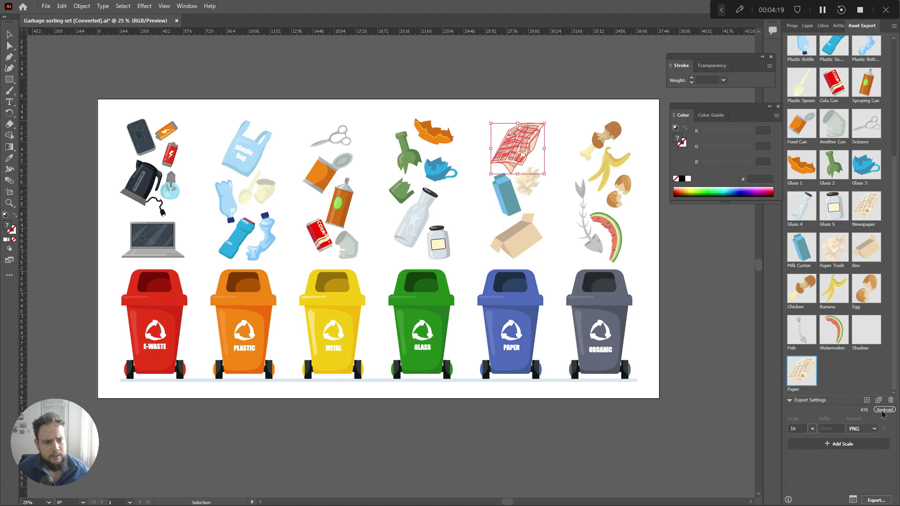
pyautogui.click(876, 500)
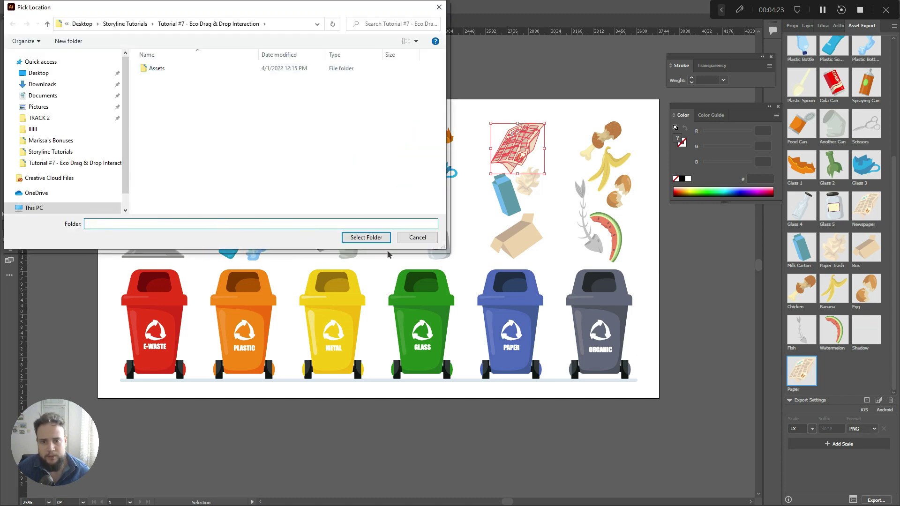
pyautogui.click(418, 238)
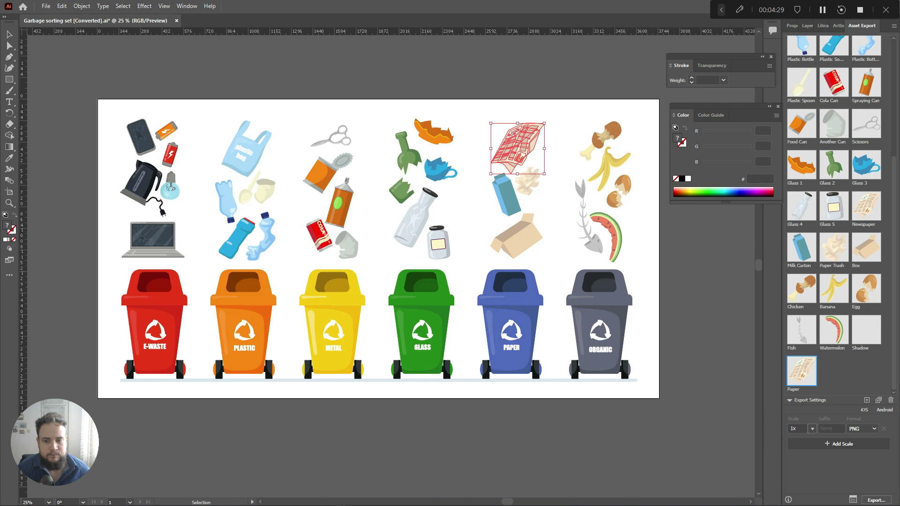
# Step: Review the 36 exported PNGs in the Tutorial #7 Assets folder, then return to Illustrator
pyautogui.press('super')
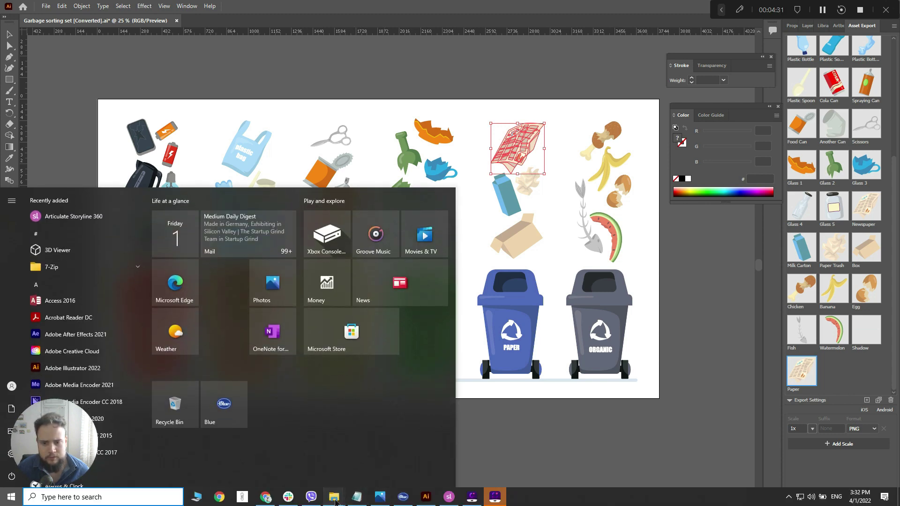
pyautogui.moveTo(334, 496)
pyautogui.click(380, 470)
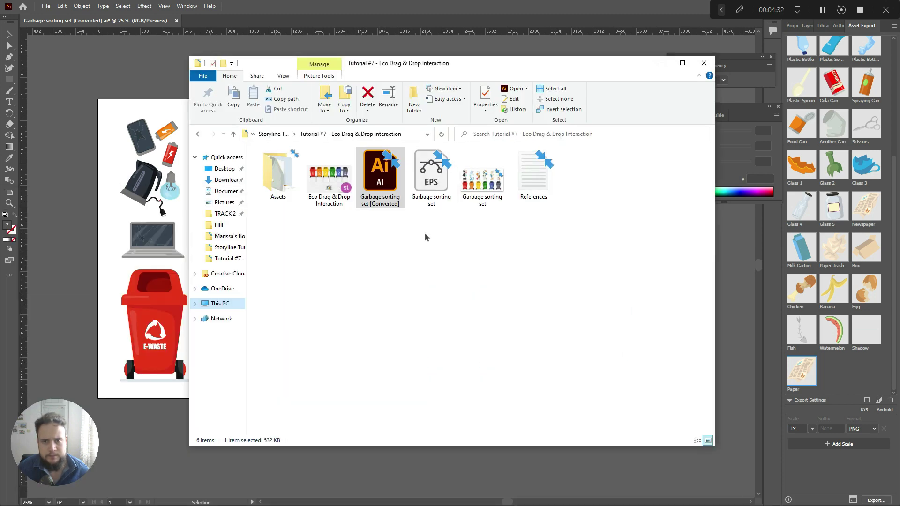
pyautogui.doubleClick(281, 193)
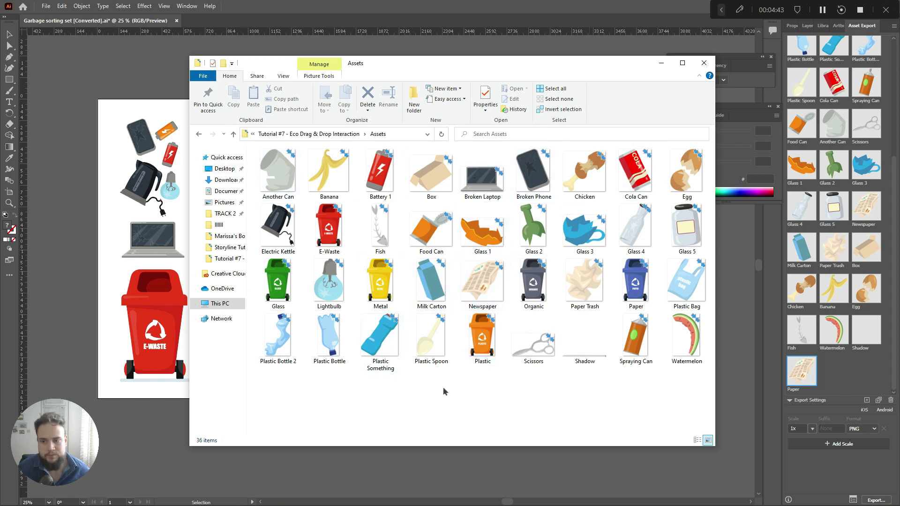
pyautogui.click(598, 8)
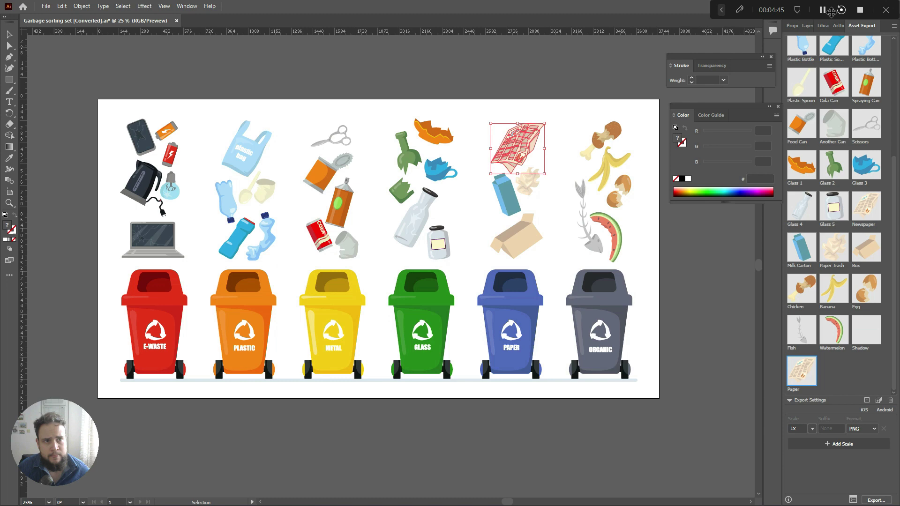
# Step: Switch back to the Storyline project showing slide 1.1 Drag and Drop
pyautogui.press('super')
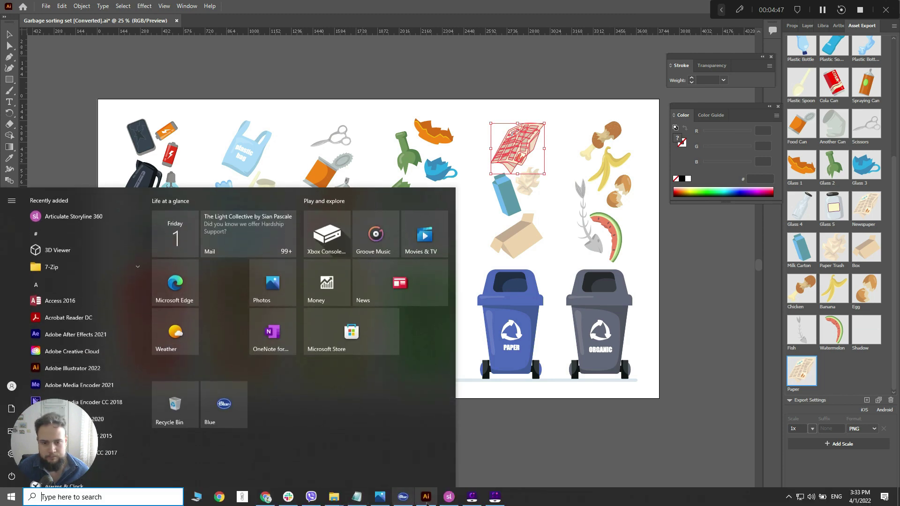
pyautogui.click(424, 498)
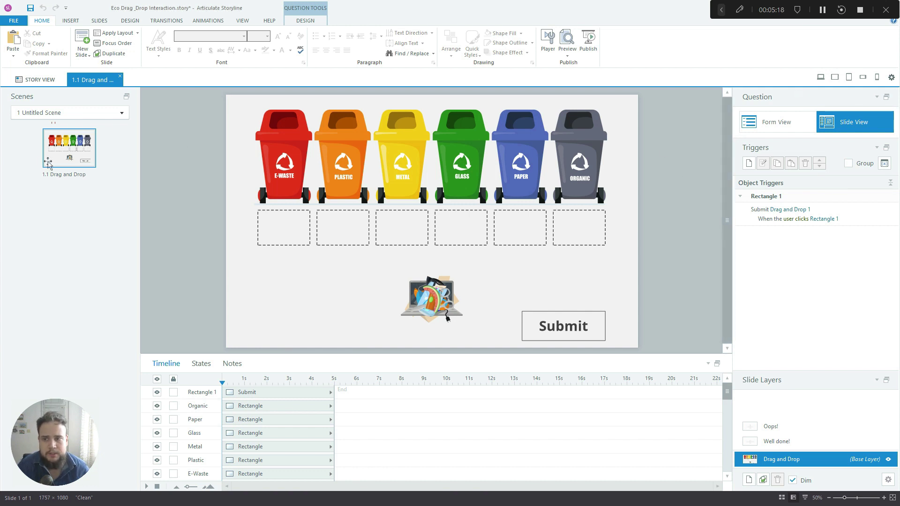
# Step: Add a new blank slide after Drag and Drop using the Basic Layouts Blank layout
pyautogui.rightClick(61, 191)
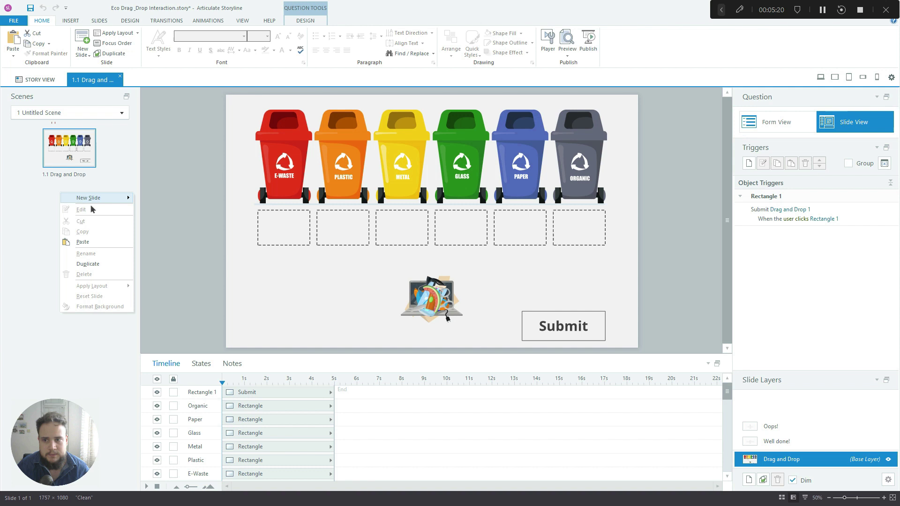
pyautogui.moveTo(109, 199)
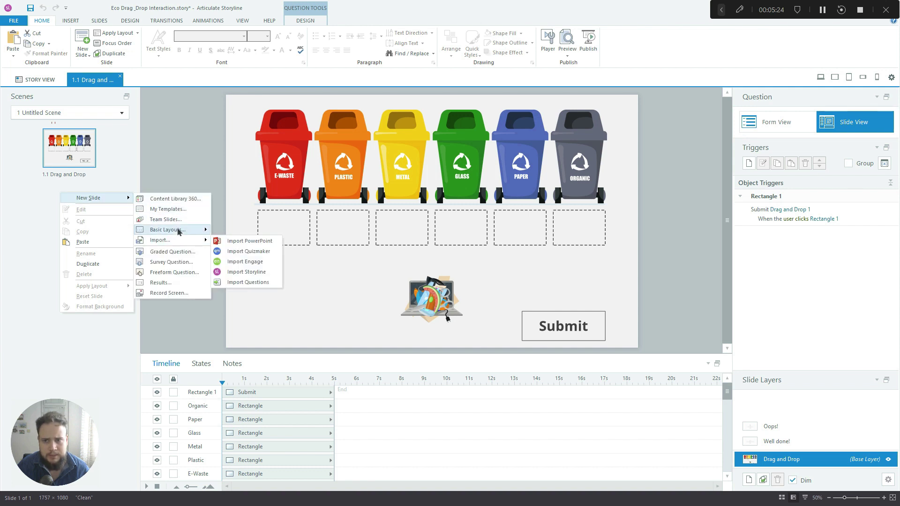
pyautogui.moveTo(204, 232)
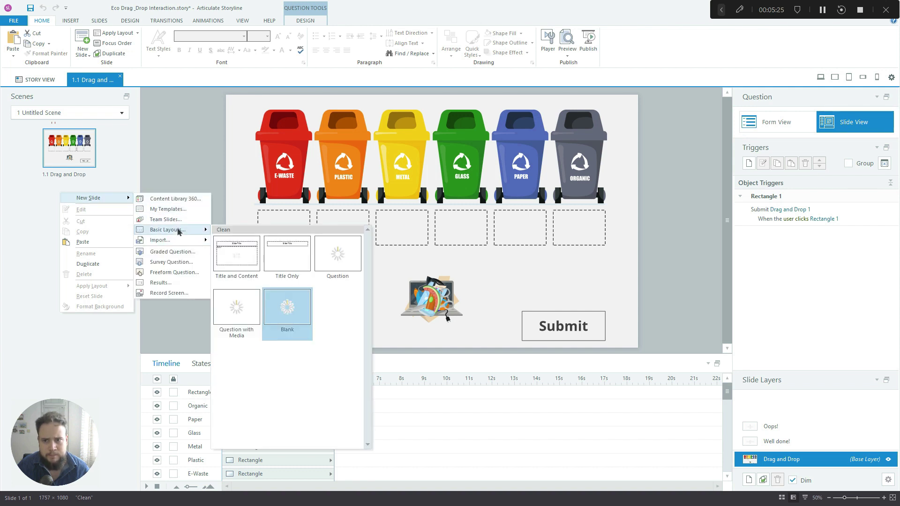
pyautogui.click(284, 307)
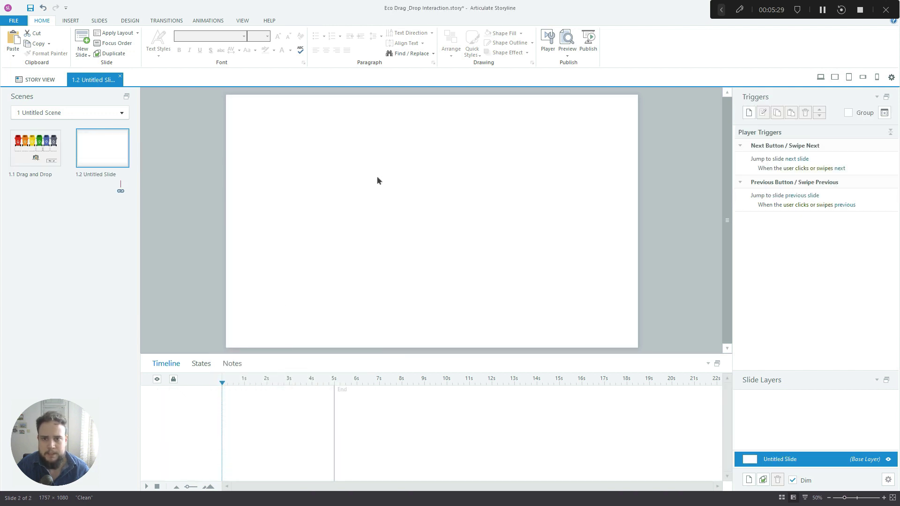
# Step: Start choosing images from the Assets folder in the Insert Picture dialog
pyautogui.click(71, 21)
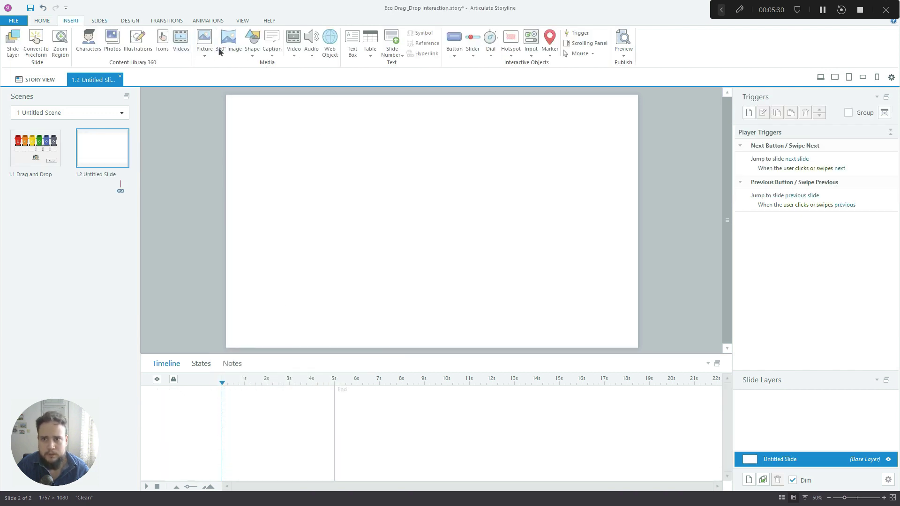
pyautogui.click(204, 41)
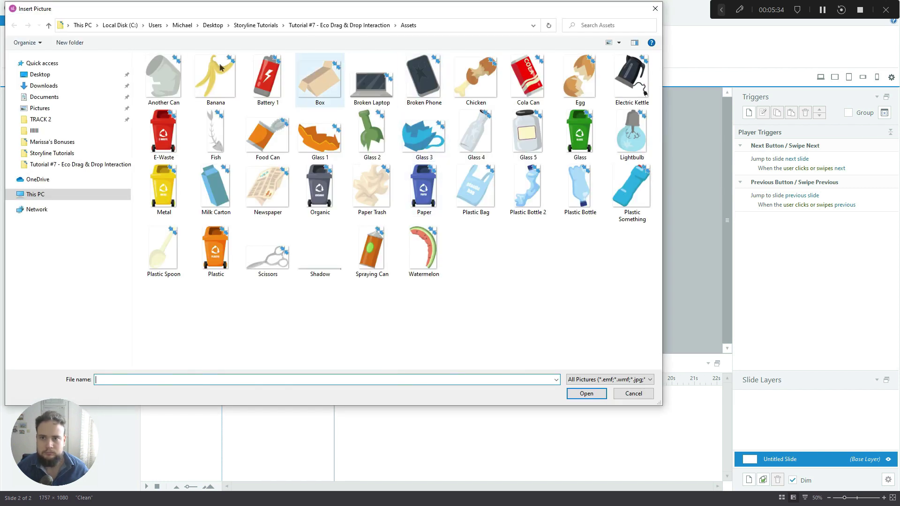
pyautogui.click(165, 81)
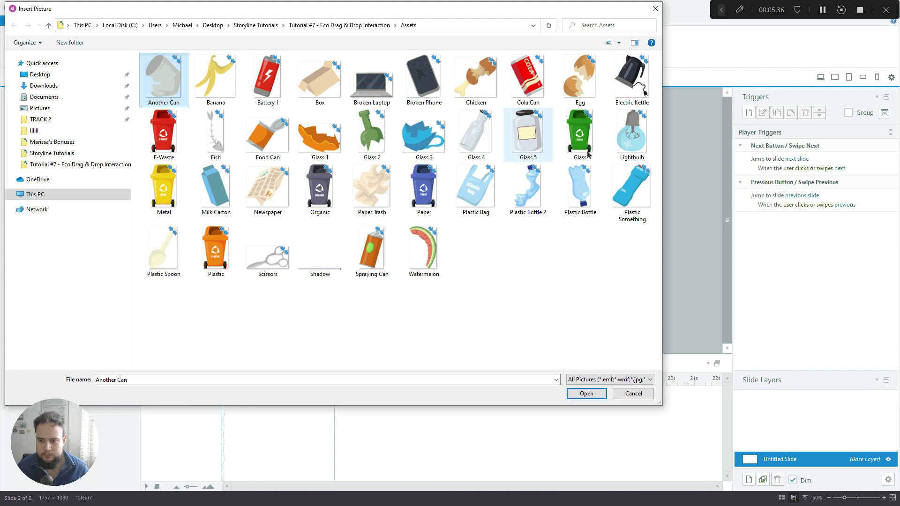
pyautogui.keyDown('shift'); pyautogui.click(639, 92); pyautogui.keyUp('shift')
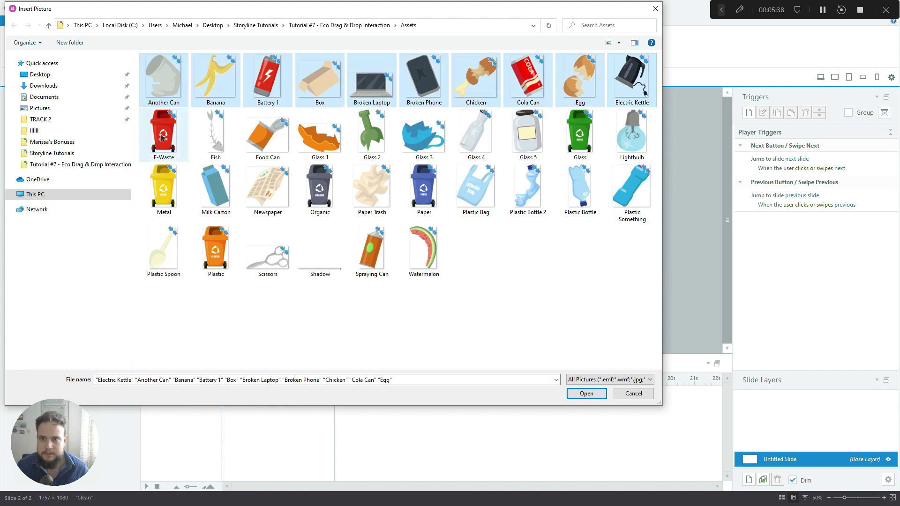
pyautogui.keyDown('ctrl'); pyautogui.click(161, 137); pyautogui.keyUp('ctrl')
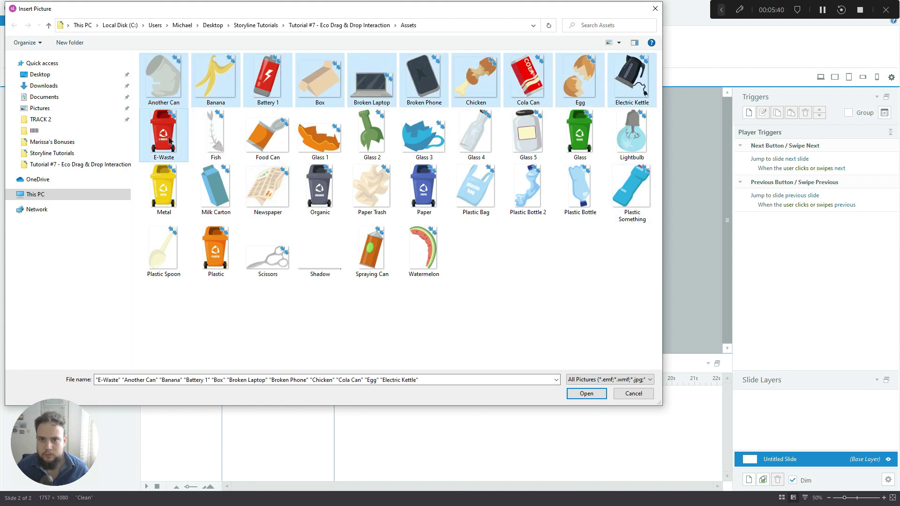
pyautogui.click(584, 319)
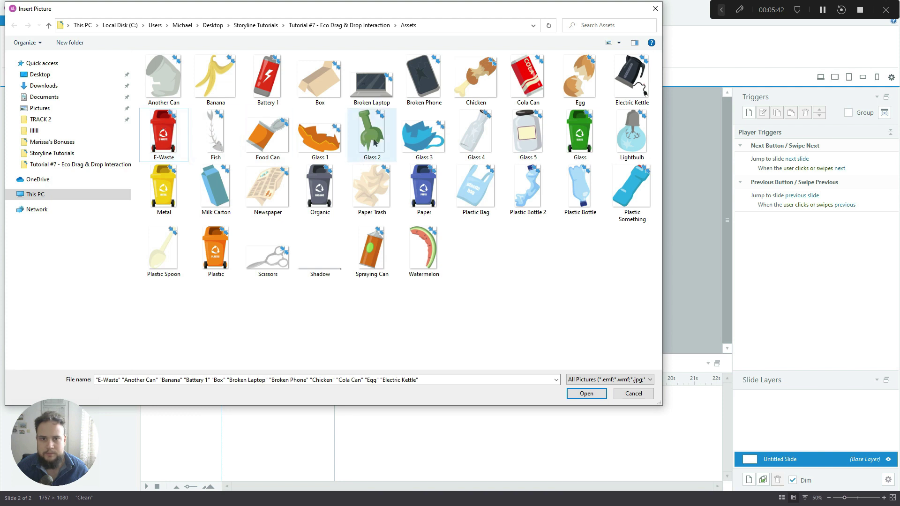
# Step: Insert the E-Waste, Glass, Metal, Organic, Paper and Plastic bins plus Shadow onto the slide
pyautogui.click(165, 142)
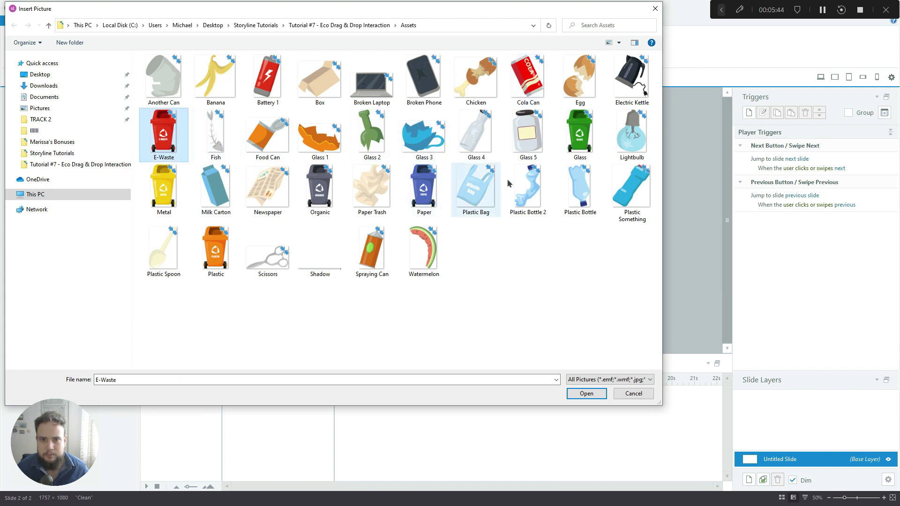
pyautogui.keyDown('ctrl'); pyautogui.click(580, 137); pyautogui.keyUp('ctrl')
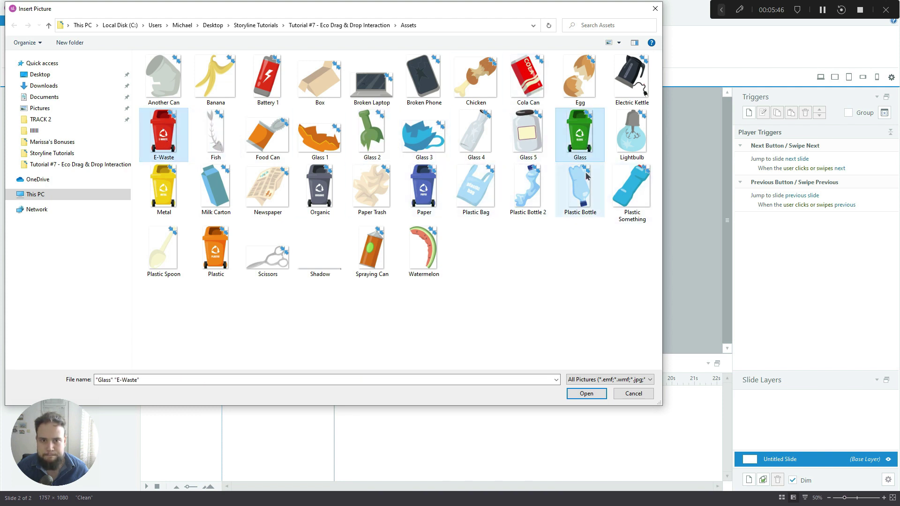
pyautogui.keyDown('ctrl'); pyautogui.click(167, 190); pyautogui.keyUp('ctrl')
pyautogui.keyDown('ctrl'); pyautogui.click(324, 190); pyautogui.keyUp('ctrl')
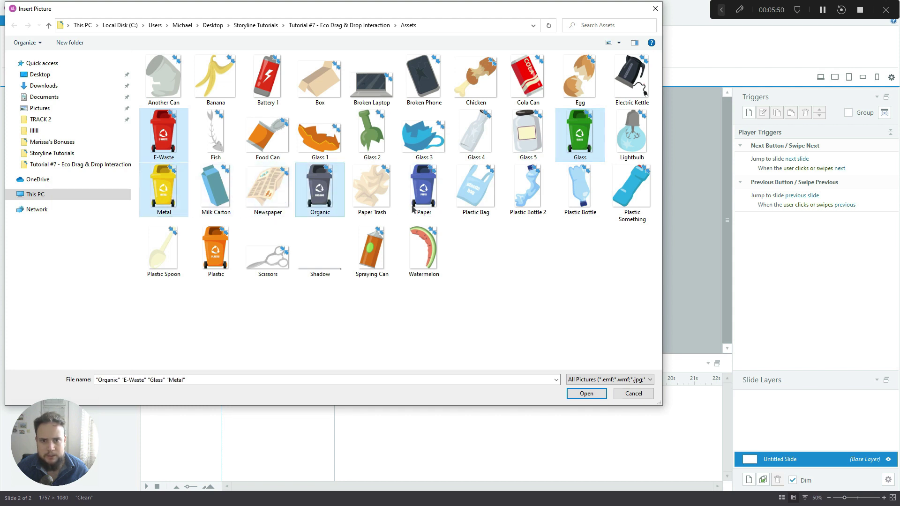
pyautogui.keyDown('ctrl'); pyautogui.click(422, 194); pyautogui.keyUp('ctrl')
pyautogui.keyDown('ctrl'); pyautogui.click(213, 260); pyautogui.keyUp('ctrl')
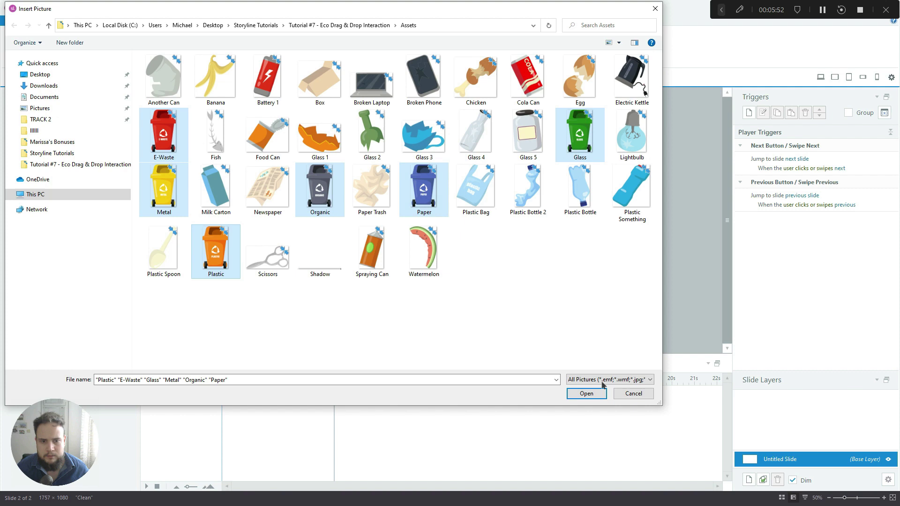
pyautogui.keyDown('ctrl'); pyautogui.click(328, 262); pyautogui.keyUp('ctrl')
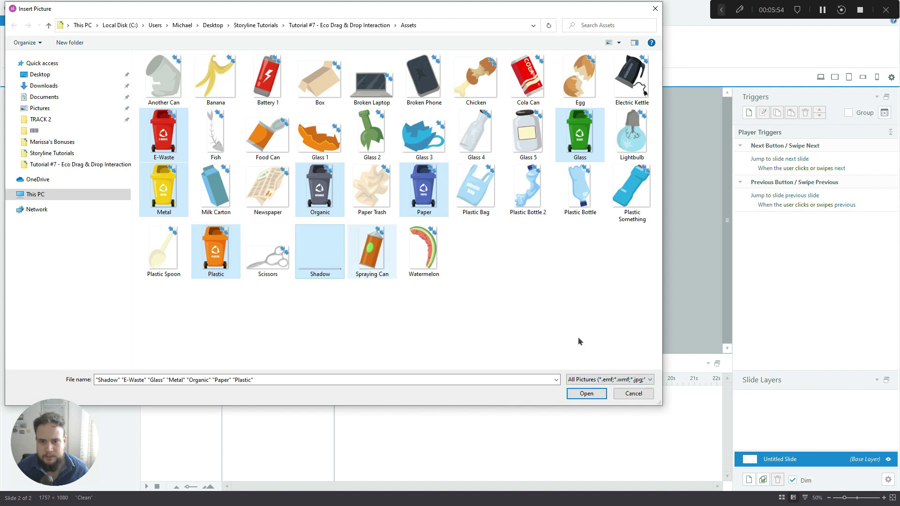
pyautogui.click(585, 393)
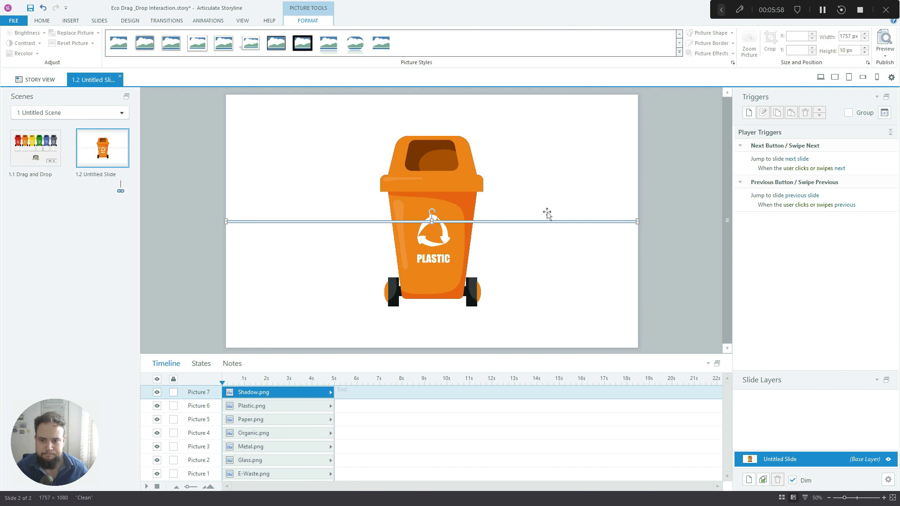
# Step: Spread the stacked bins and shadow line apart on the slide
pyautogui.scroll(-2, 546, 213)
pyautogui.scroll(1, 547, 214)
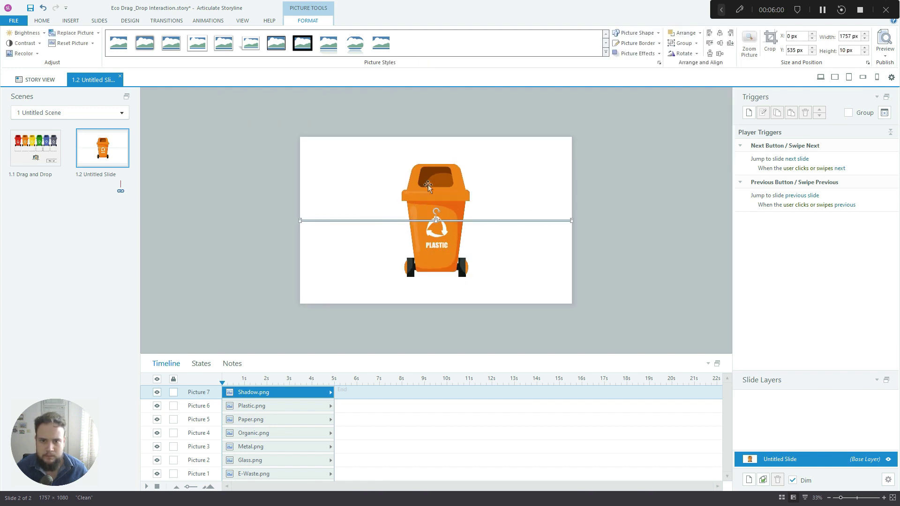
pyautogui.moveTo(428, 186); pyautogui.dragTo(336, 175)
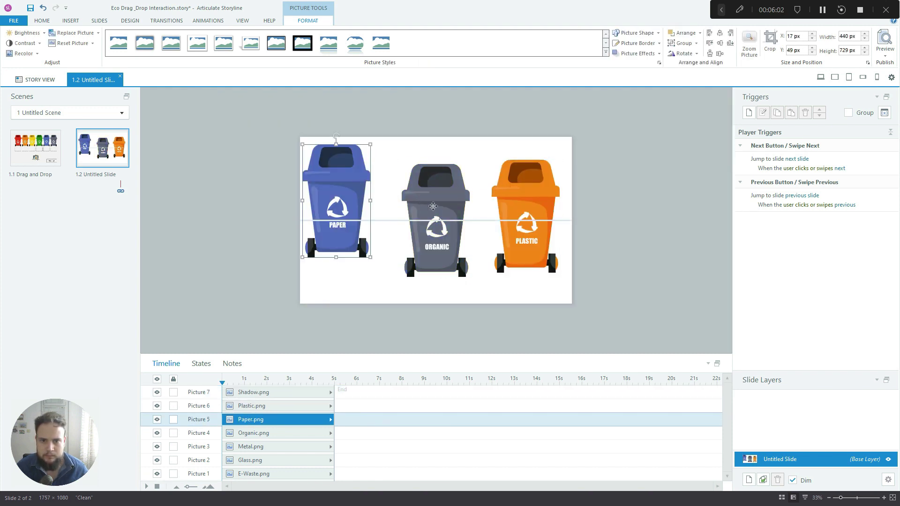
pyautogui.moveTo(432, 206); pyautogui.dragTo(611, 200)
pyautogui.moveTo(567, 219); pyautogui.dragTo(228, 245)
pyautogui.moveTo(469, 226); pyautogui.dragTo(284, 179)
pyautogui.moveTo(485, 252); pyautogui.dragTo(482, 175)
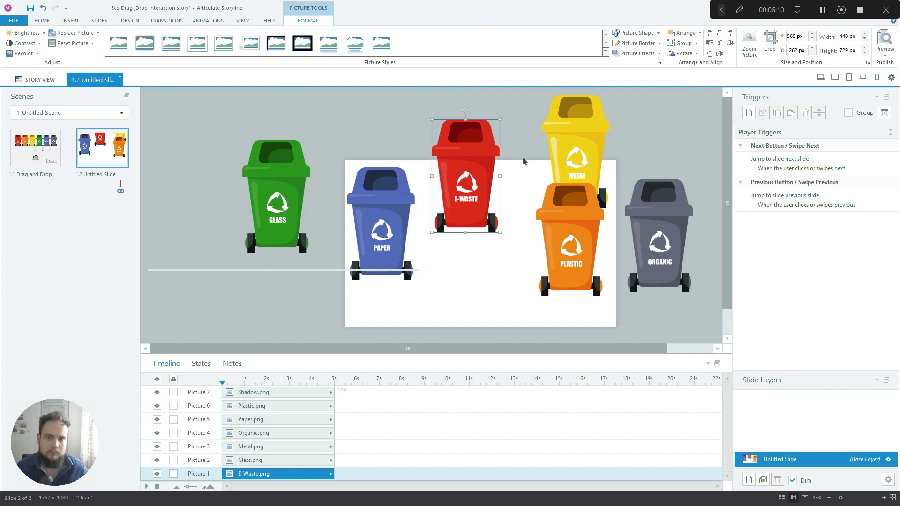
# Step: Set all seven objects, shadow included, to 300 px height, then undo it
pyautogui.click(269, 396)
pyautogui.keyDown('shift'); pyautogui.click(266, 475); pyautogui.keyUp('shift')
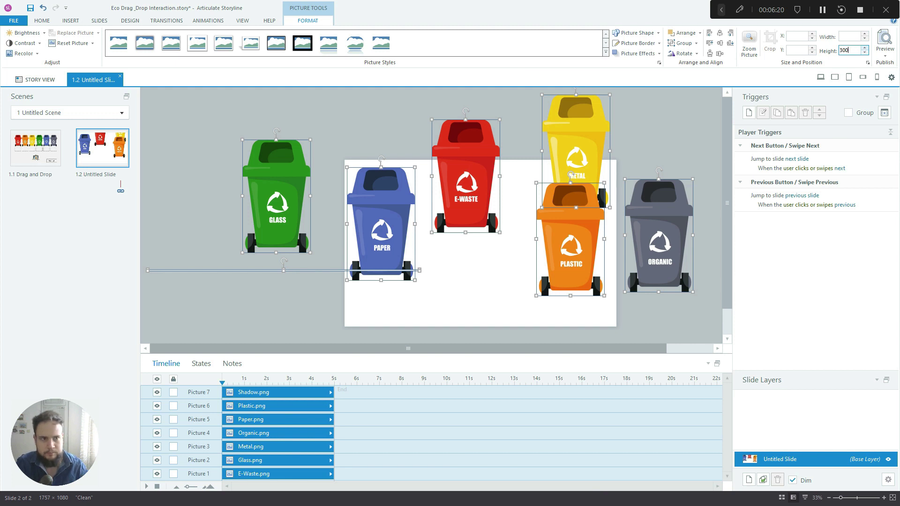
pyautogui.write('300')
pyautogui.press('Return')
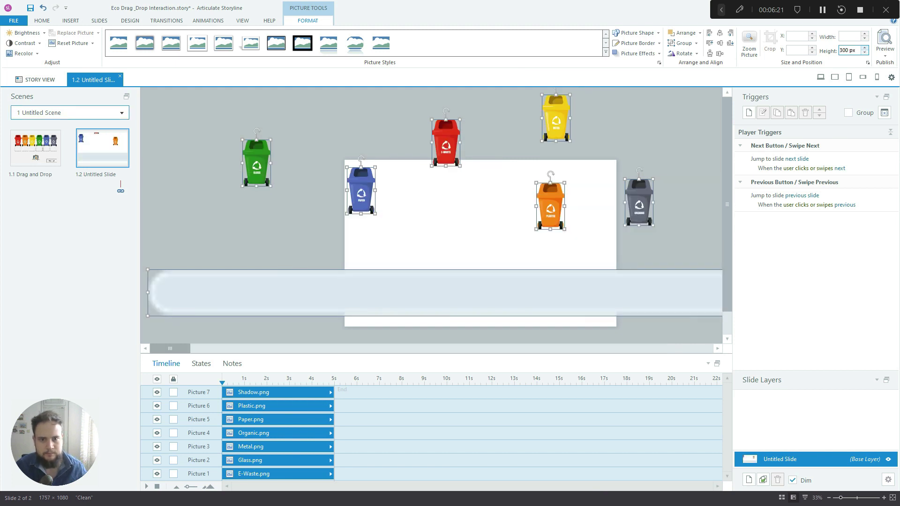
pyautogui.click(647, 155)
pyautogui.hotkey('ctrl', 'z')
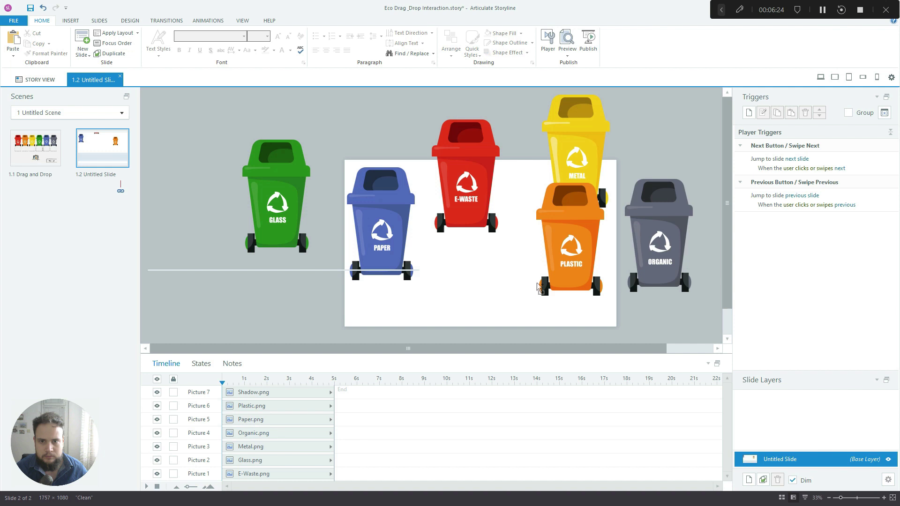
# Step: Resize only the six bins to 300 px tall and place the Glass bin on the slide
pyautogui.hotkey('ctrl', 'a')
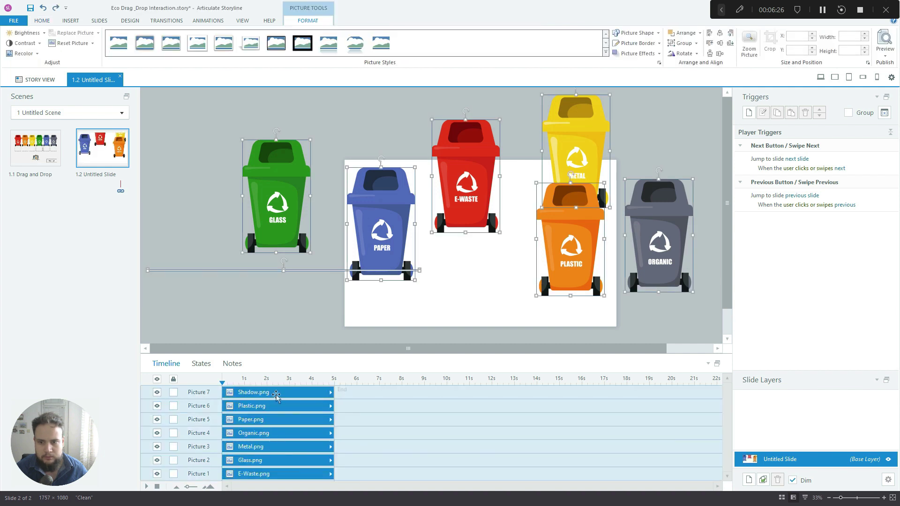
pyautogui.keyDown('ctrl'); pyautogui.click(311, 397); pyautogui.keyUp('ctrl')
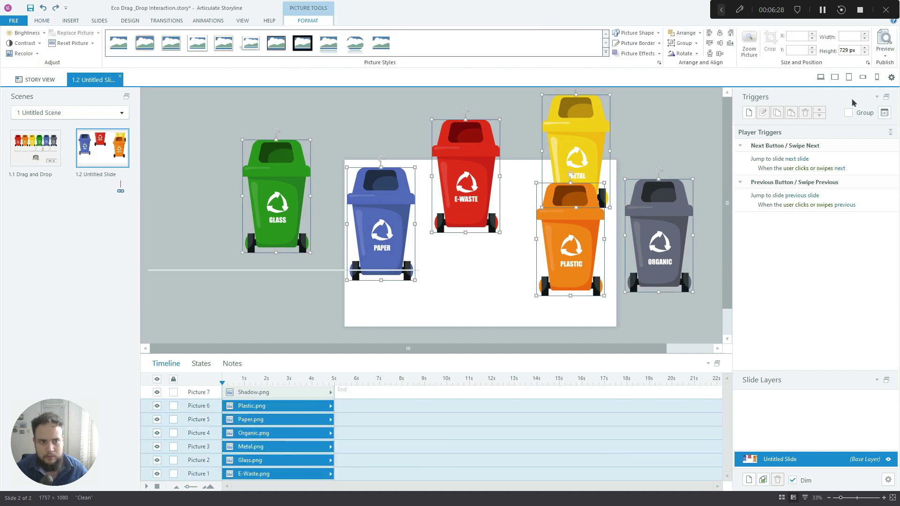
pyautogui.write('3')
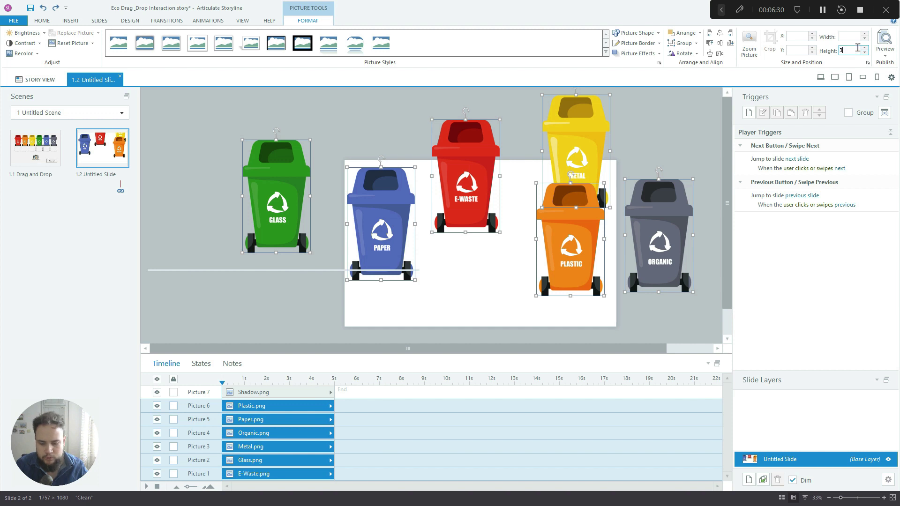
pyautogui.write('00')
pyautogui.press('Return')
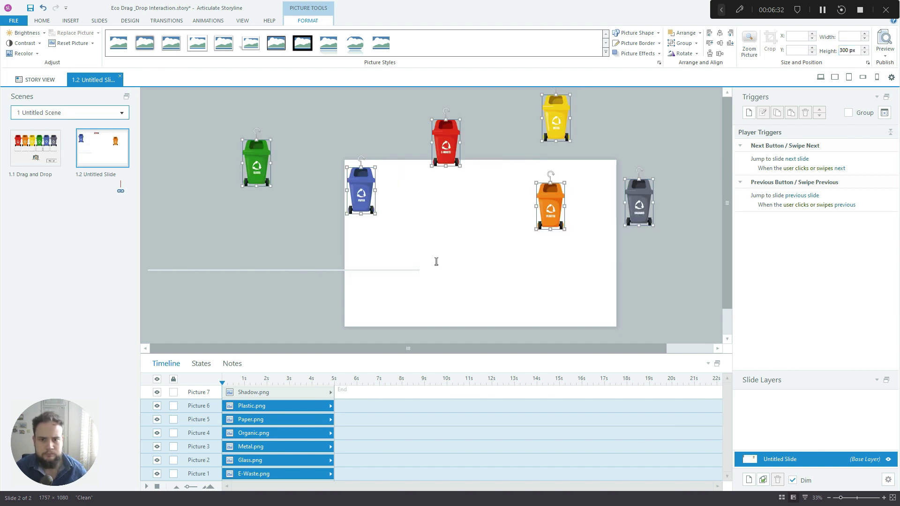
pyautogui.click(443, 202)
pyautogui.moveTo(268, 168); pyautogui.dragTo(416, 203)
pyautogui.scroll(1, 466, 213)
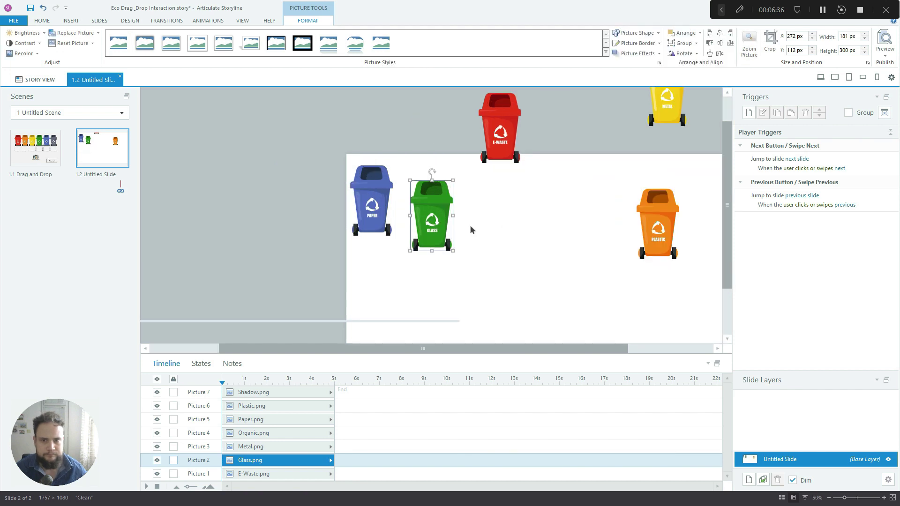
pyautogui.click(548, 250)
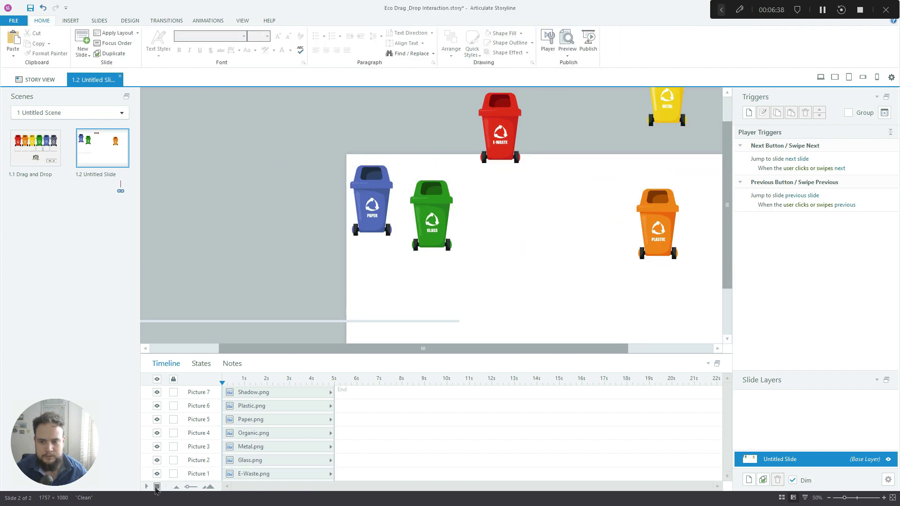
# Step: Open Garbage sorting set.jpg from the Tutorial #7 folder as a bin-order reference
pyautogui.press('super')
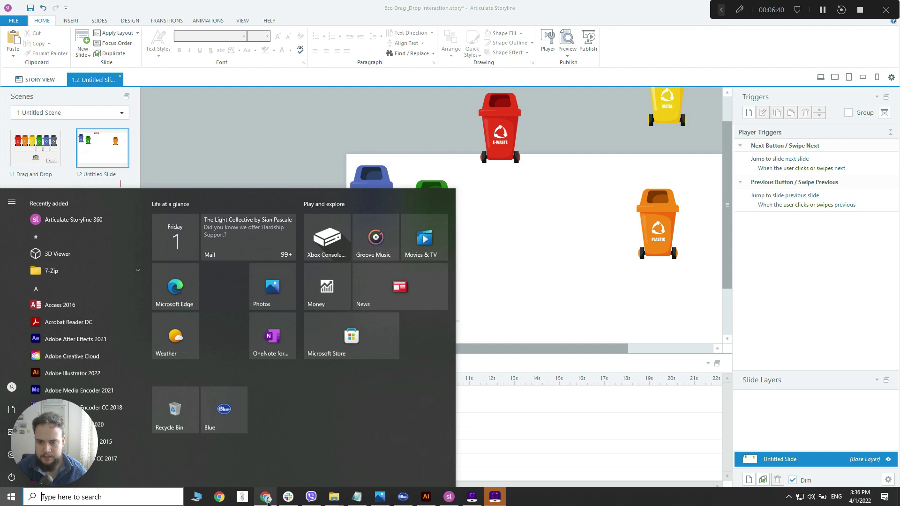
pyautogui.moveTo(342, 501)
pyautogui.click(374, 450)
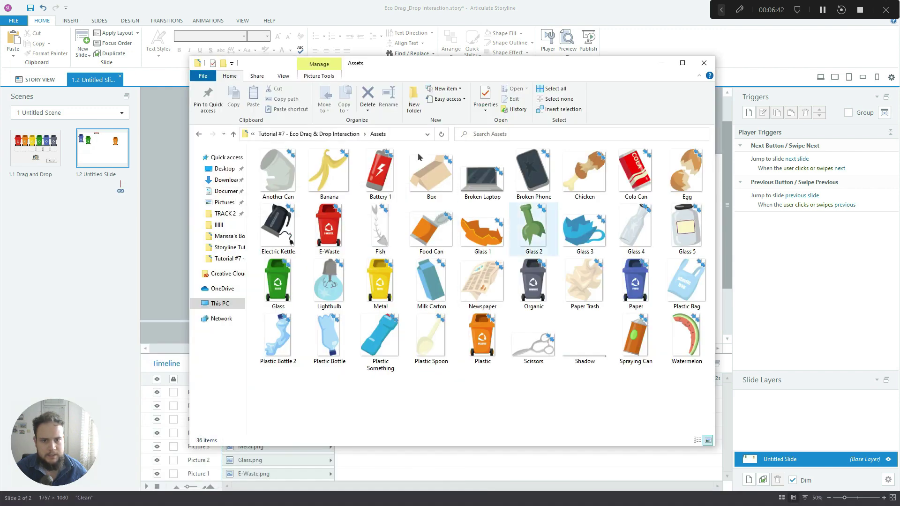
pyautogui.click(198, 136)
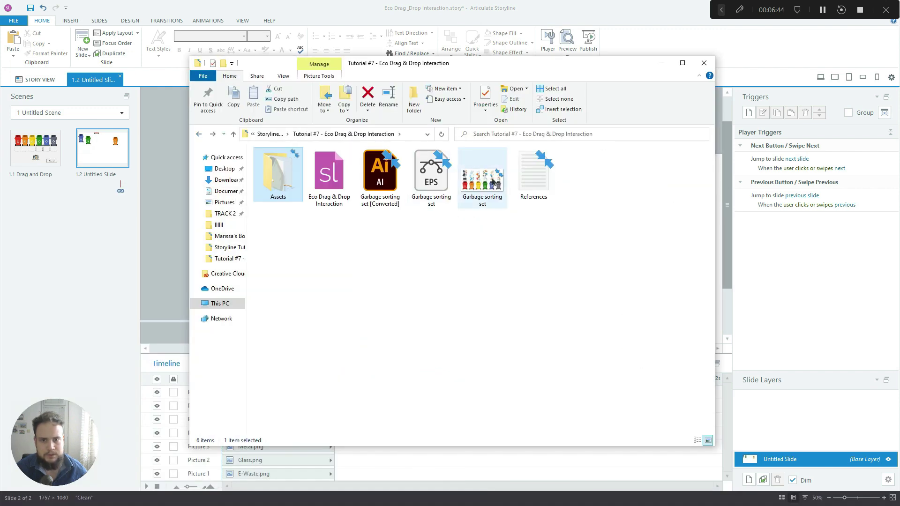
pyautogui.click(489, 180)
pyautogui.doubleClick(460, 204)
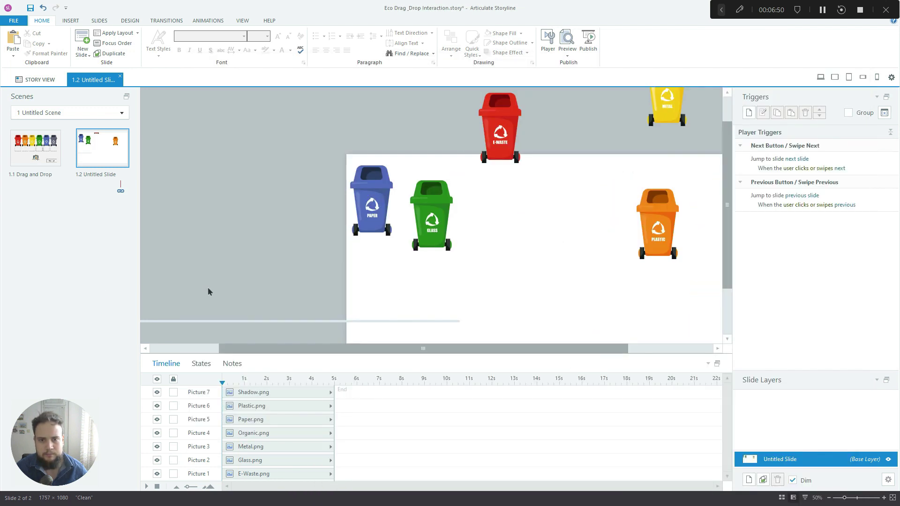
# Step: Arrange the six bins in order from E-Waste to Organic, matching the reference picture
pyautogui.moveTo(371, 201); pyautogui.dragTo(548, 239)
pyautogui.moveTo(430, 215); pyautogui.dragTo(633, 200)
pyautogui.moveTo(505, 139); pyautogui.dragTo(406, 223)
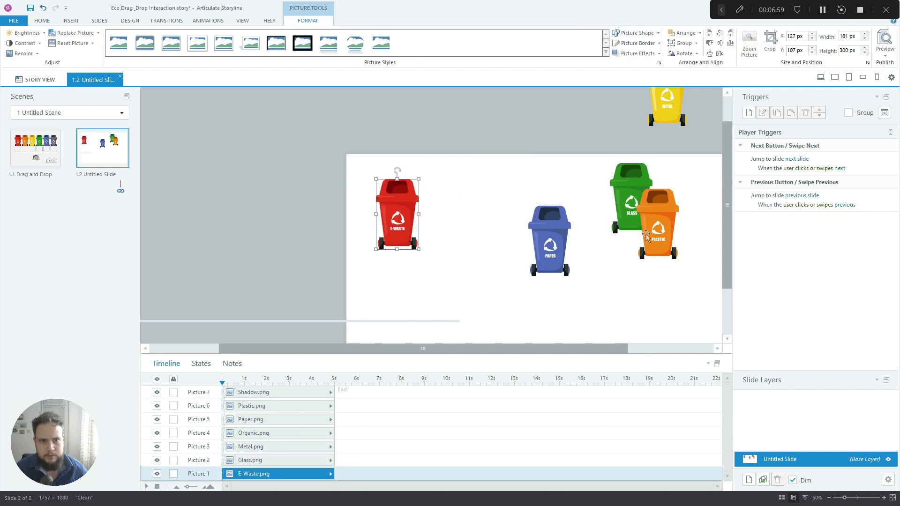
pyautogui.moveTo(657, 225); pyautogui.dragTo(453, 220)
pyautogui.moveTo(549, 243); pyautogui.dragTo(630, 293)
pyautogui.moveTo(677, 119); pyautogui.dragTo(526, 239)
pyautogui.scroll(-3, 609, 282)
pyautogui.hotkey('alt', 'Tab')
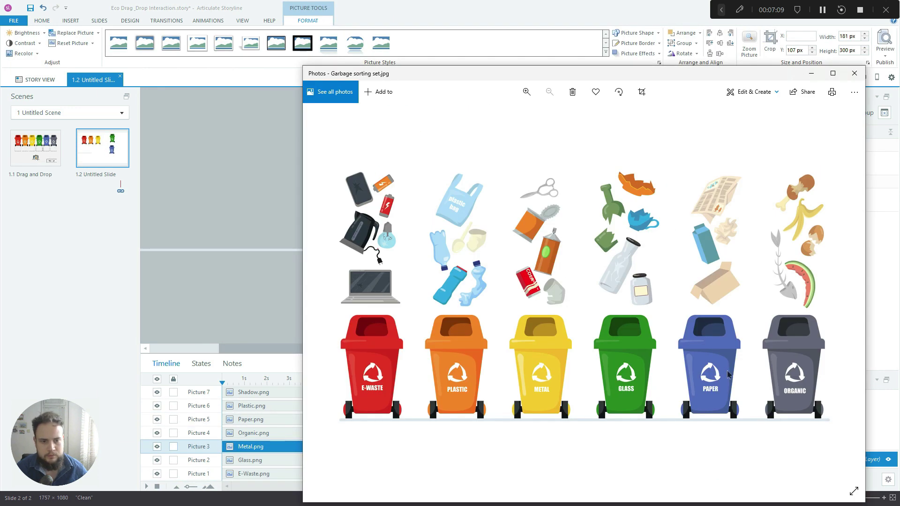
pyautogui.hotkey('alt', 'Tab')
pyautogui.moveTo(630, 126); pyautogui.dragTo(572, 140)
pyautogui.moveTo(627, 220); pyautogui.dragTo(634, 145)
pyautogui.hscroll(3, 680, 281)
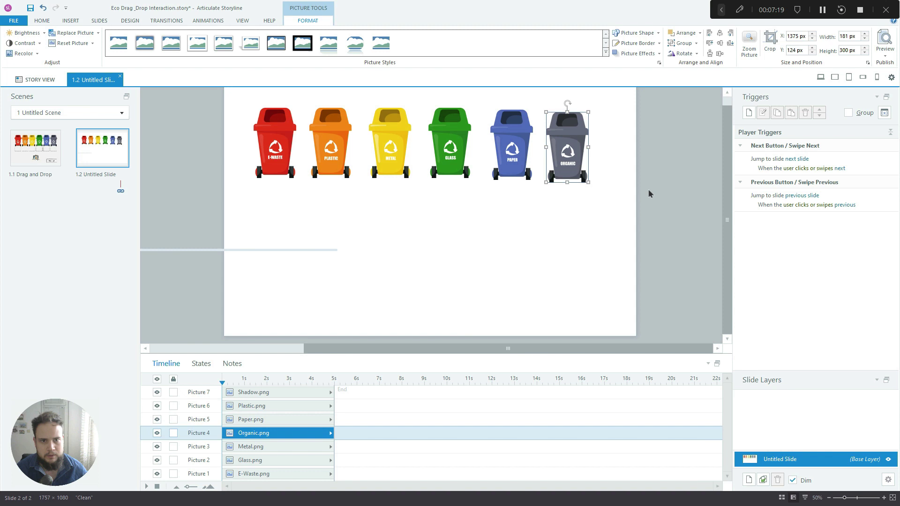
pyautogui.click(649, 192)
# Step: Send Shadow.png to the timeline bottom, then distribute the six bins horizontally and group them
pyautogui.click(271, 406)
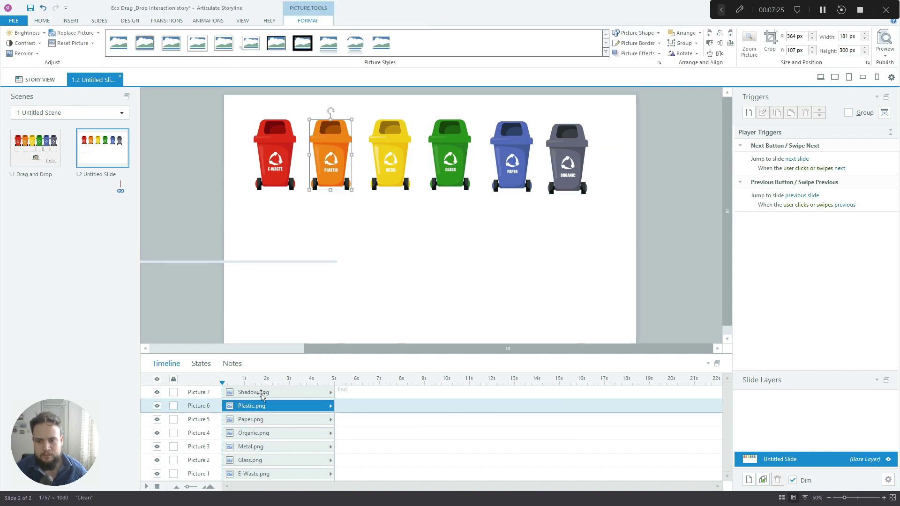
pyautogui.moveTo(261, 394); pyautogui.dragTo(257, 477)
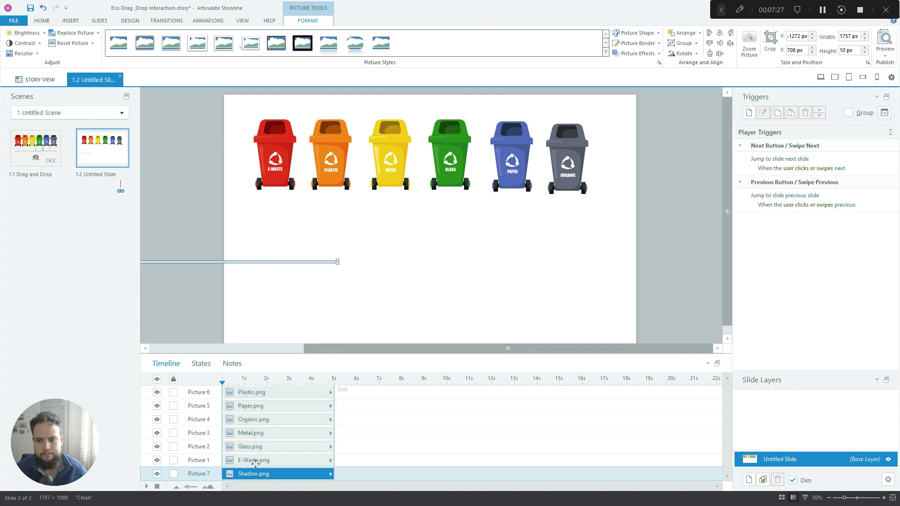
pyautogui.click(256, 461)
pyautogui.keyDown('shift'); pyautogui.click(265, 396); pyautogui.keyUp('shift')
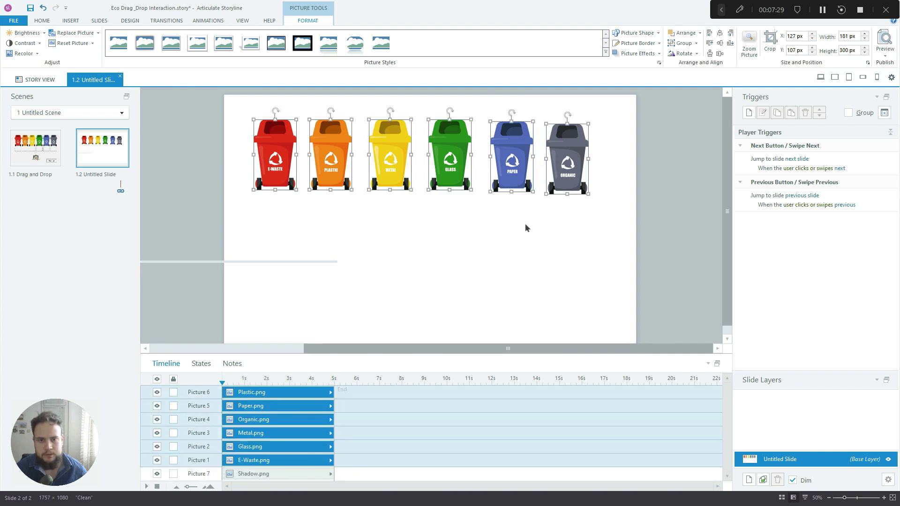
pyautogui.click(719, 56)
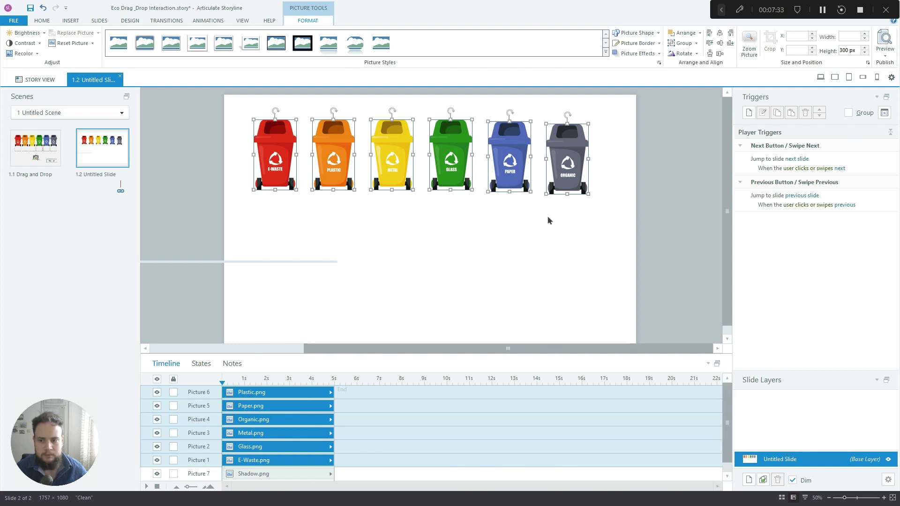
pyautogui.hotkey('ctrl', 'g')
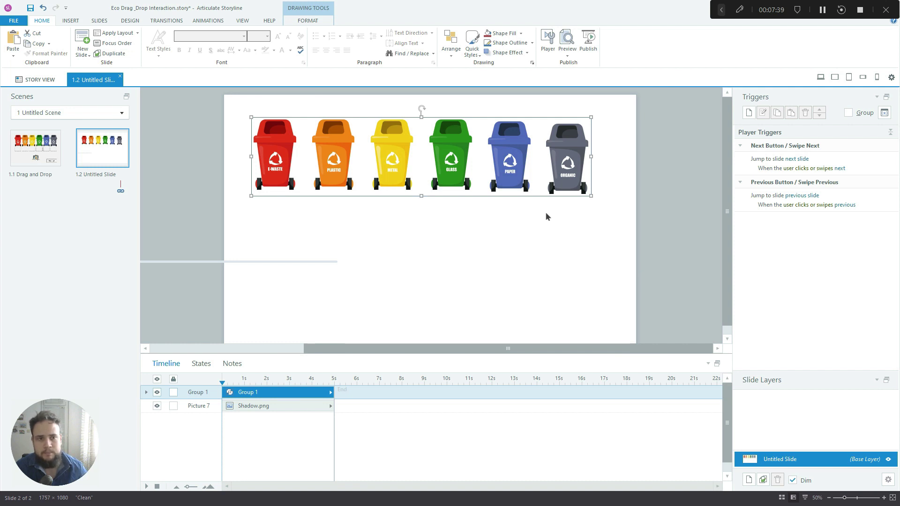
# Step: Centre the bins group on the slide and move the shadow line beneath it
pyautogui.click(304, 22)
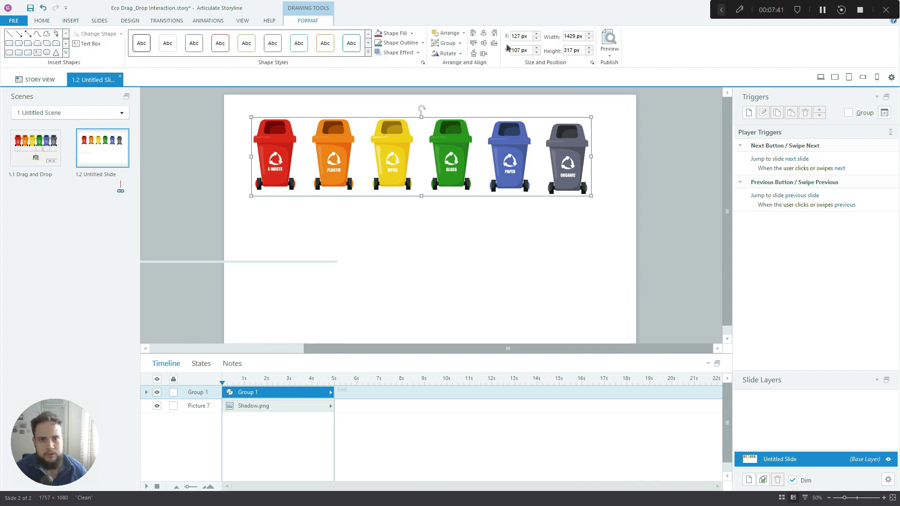
pyautogui.click(484, 35)
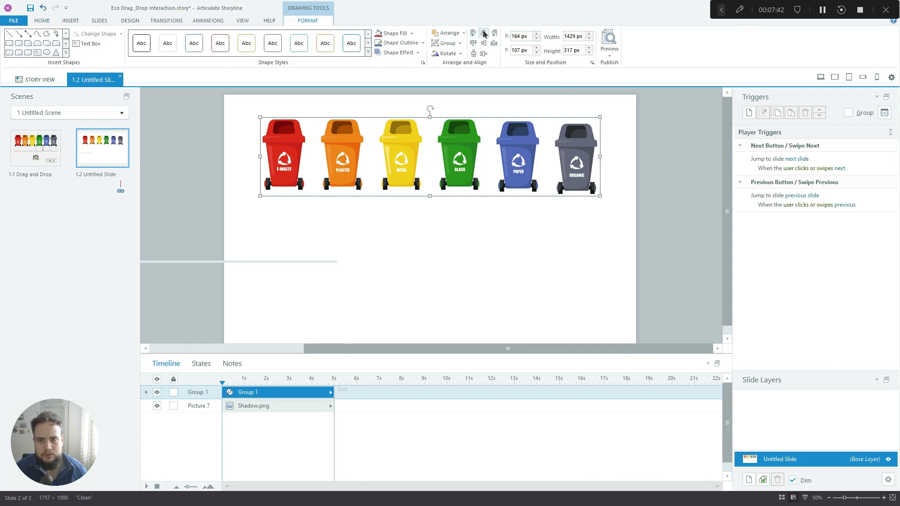
pyautogui.click(648, 199)
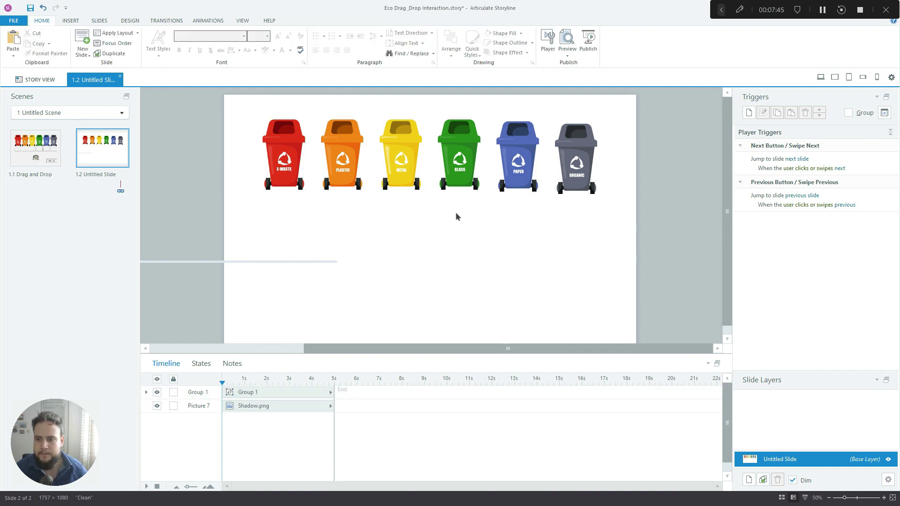
pyautogui.moveTo(260, 265); pyautogui.dragTo(576, 207)
# Step: Widen the shadow line to 1500 px and position it just under the bins
pyautogui.click(307, 20)
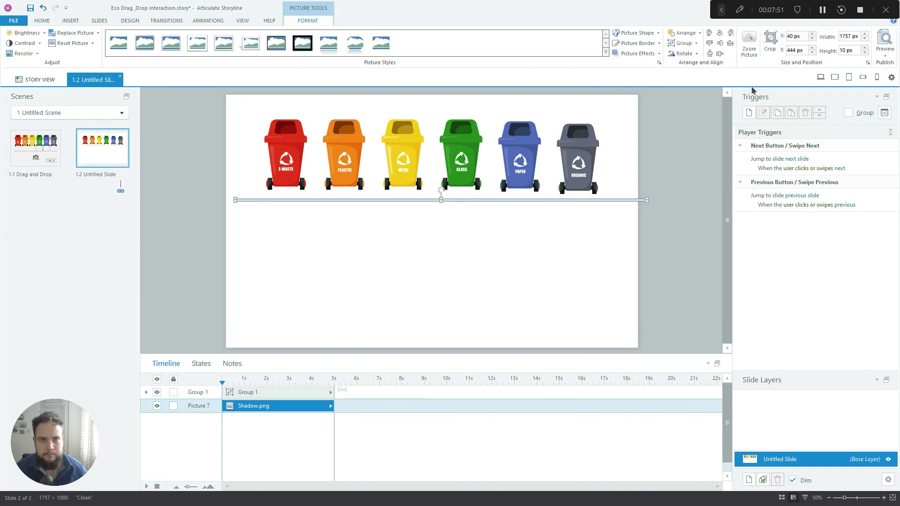
pyautogui.doubleClick(856, 38)
pyautogui.write('1500')
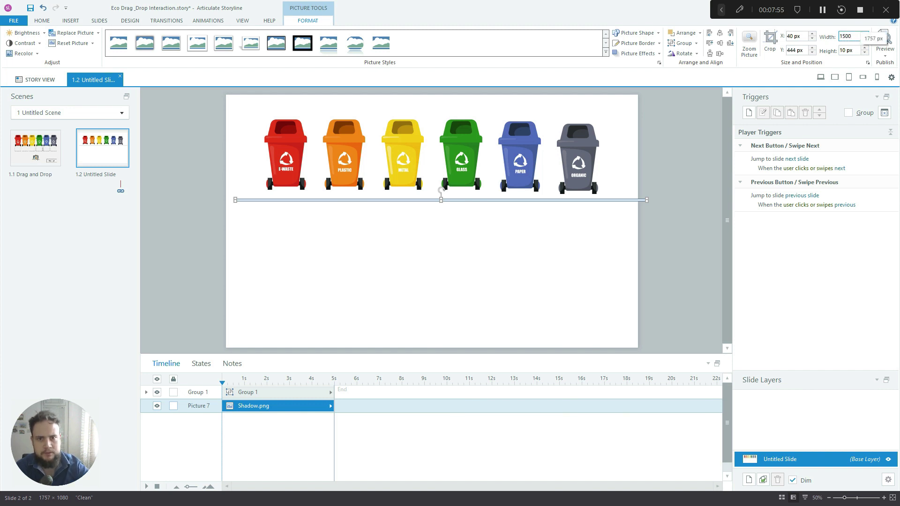
pyautogui.press('Return')
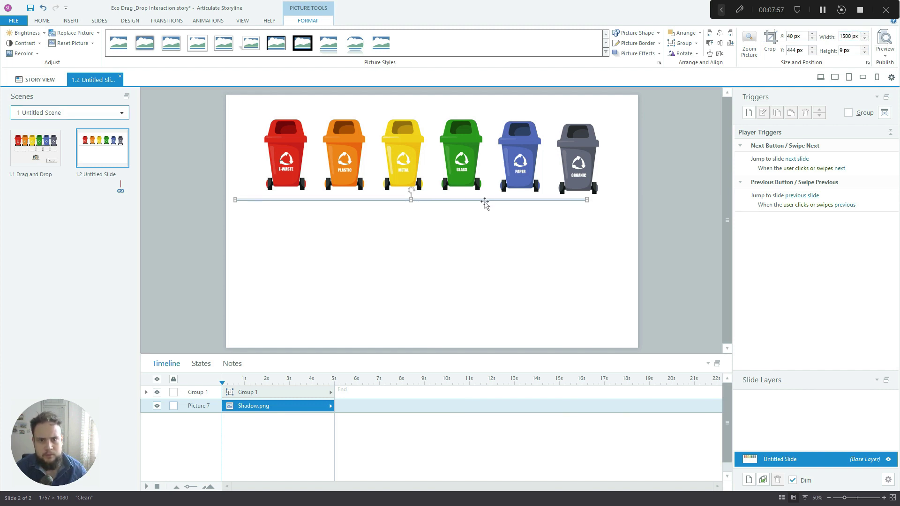
pyautogui.moveTo(484, 202); pyautogui.dragTo(504, 193)
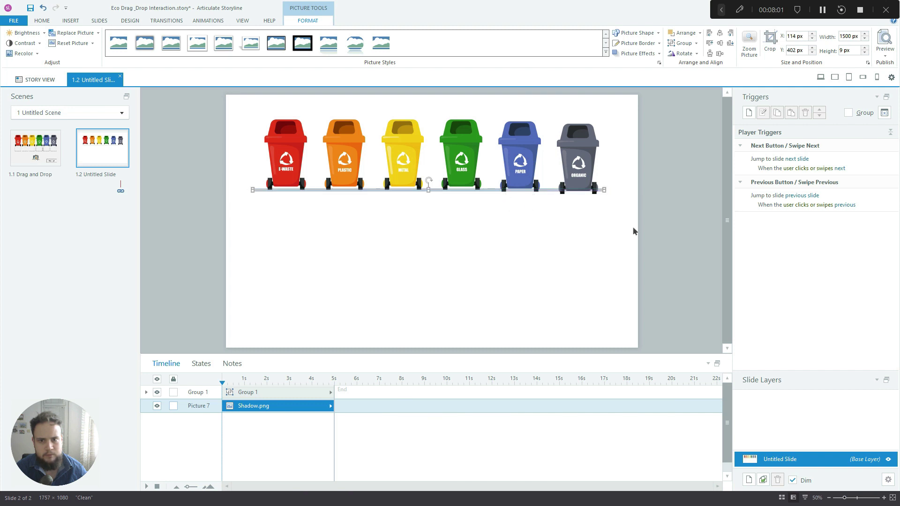
pyautogui.press('Down')
pyautogui.press('Down')
pyautogui.press('Down')
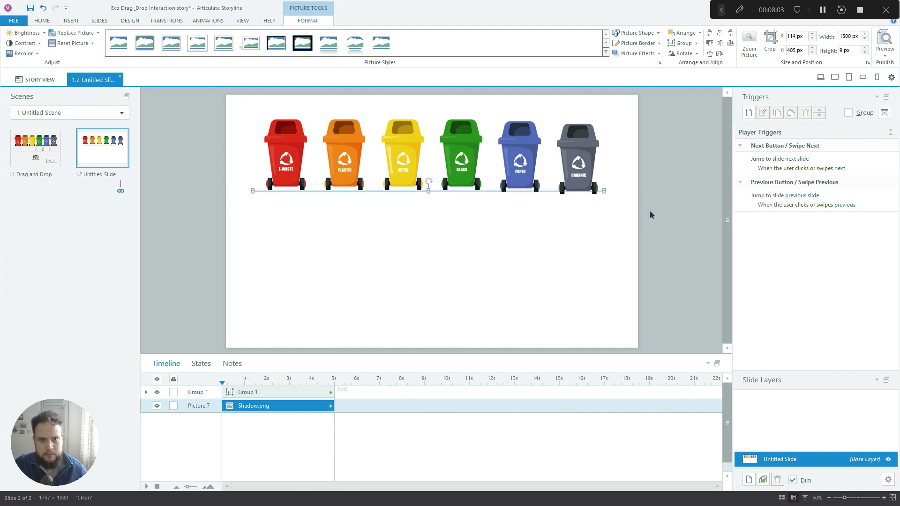
pyautogui.click(635, 209)
pyautogui.click(602, 192)
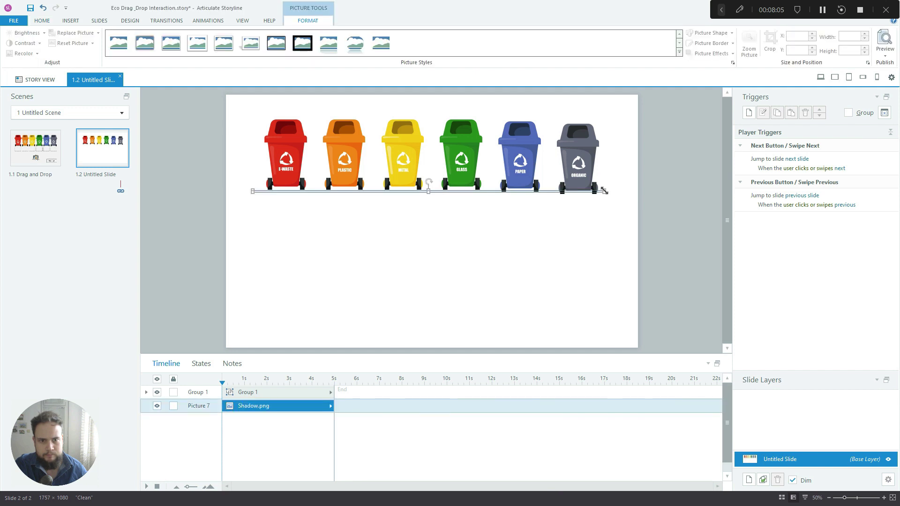
# Step: Seat the bins group on the shadow line, ungroup it, and select all six bin pictures
pyautogui.click(626, 198)
pyautogui.moveTo(585, 158); pyautogui.dragTo(585, 160)
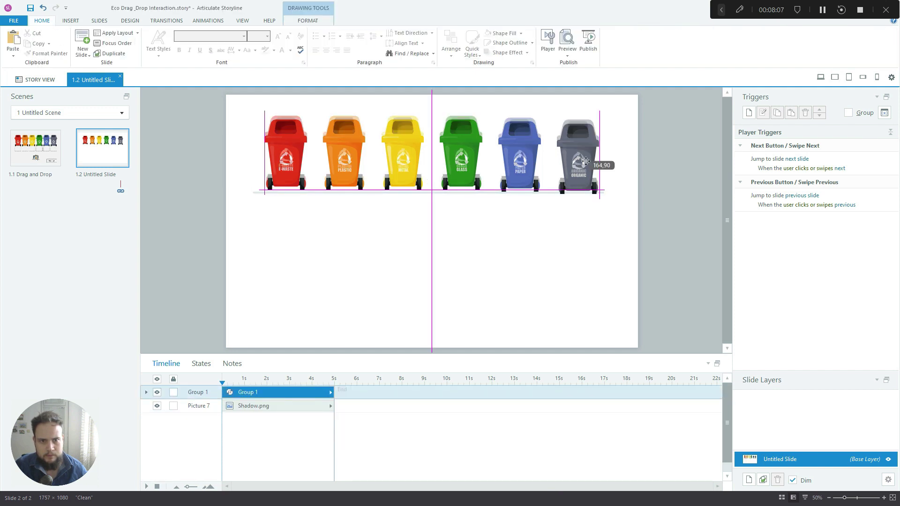
pyautogui.click(660, 184)
pyautogui.click(587, 169)
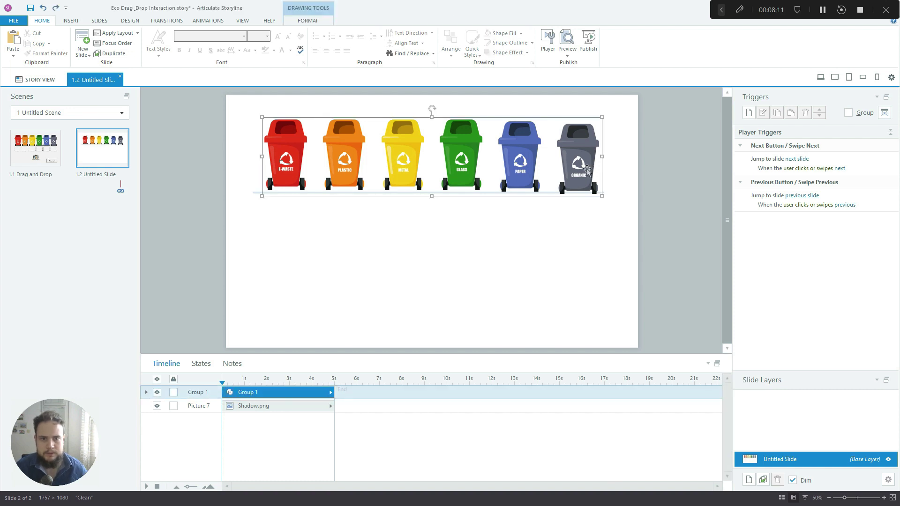
pyautogui.hotkey('ctrl', 'shift', 'g')
pyautogui.moveTo(567, 168); pyautogui.dragTo(571, 165)
pyautogui.click(649, 205)
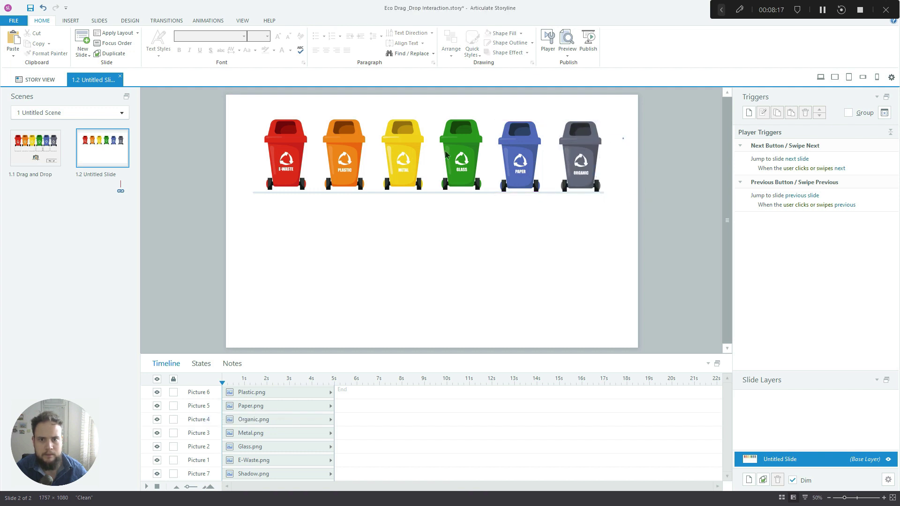
pyautogui.click(251, 393)
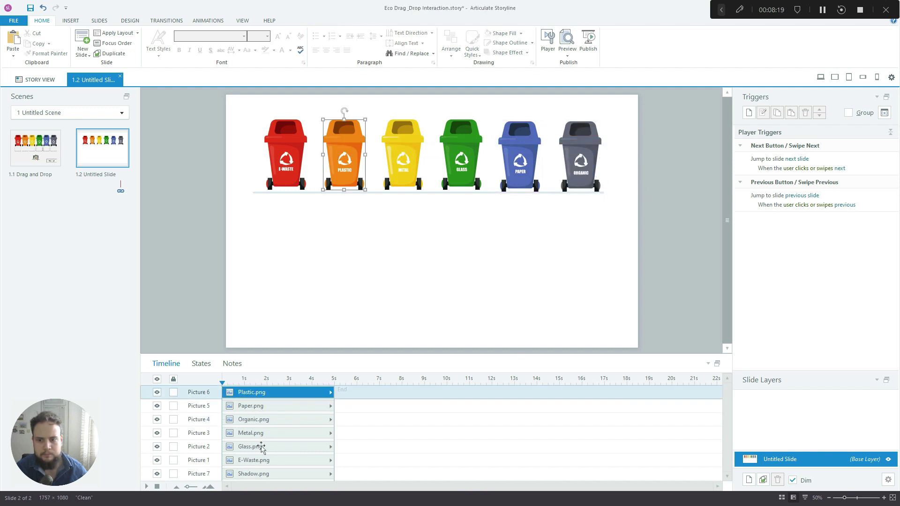
pyautogui.keyDown('shift'); pyautogui.click(251, 461); pyautogui.keyUp('shift')
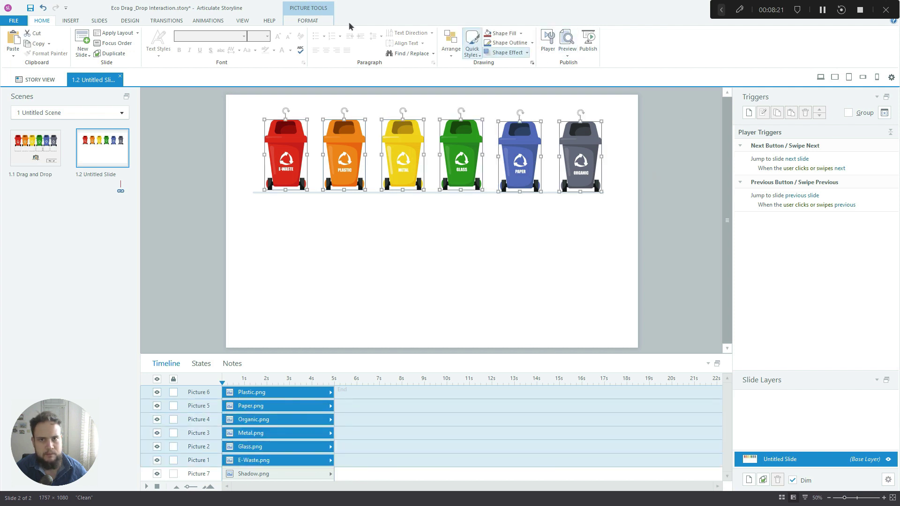
# Step: Distribute the six bins horizontally, then reposition the E-Waste and Glass bins
pyautogui.click(308, 21)
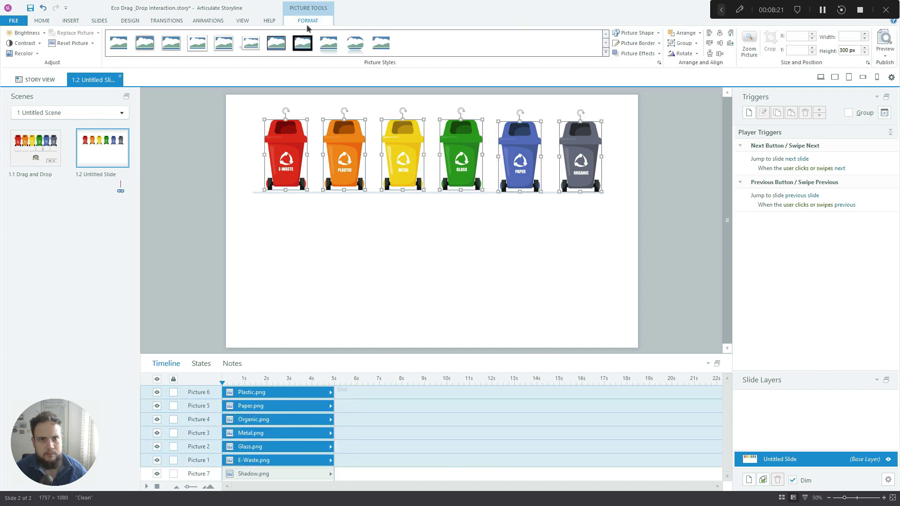
pyautogui.click(717, 54)
pyautogui.click(653, 177)
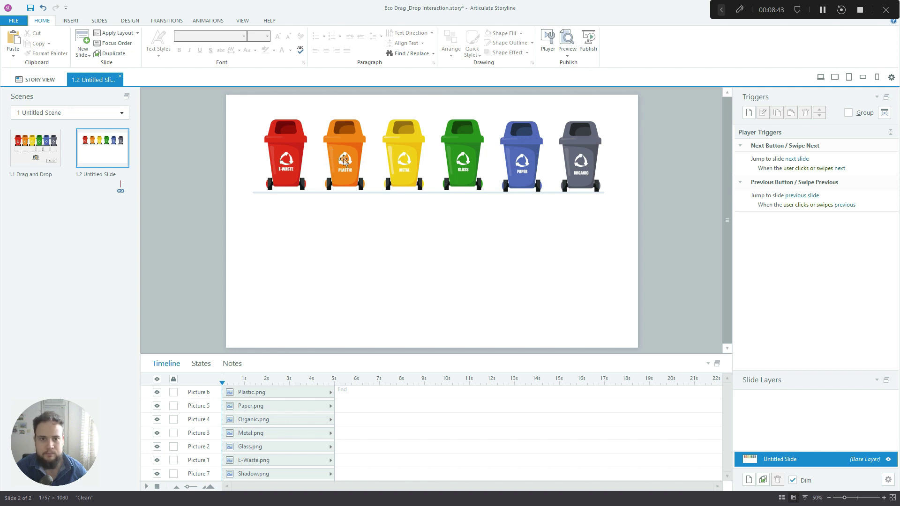
pyautogui.click(295, 168)
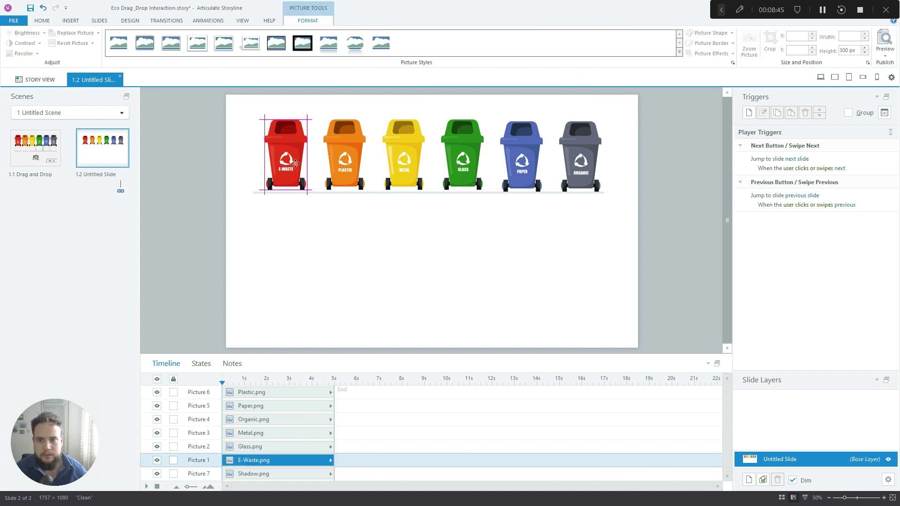
pyautogui.moveTo(295, 162); pyautogui.dragTo(403, 153)
pyautogui.click(460, 254)
pyautogui.click(460, 261)
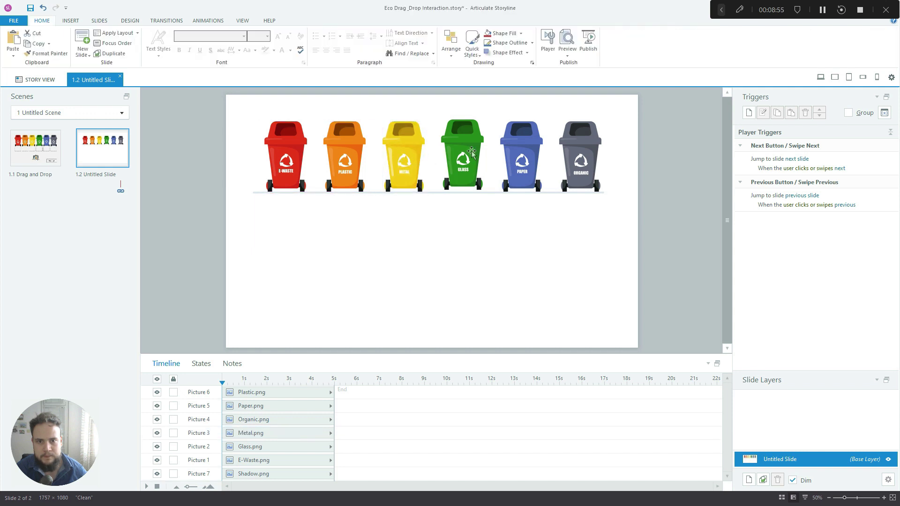
pyautogui.click(468, 159)
pyautogui.moveTo(467, 159); pyautogui.dragTo(469, 161)
pyautogui.click(536, 278)
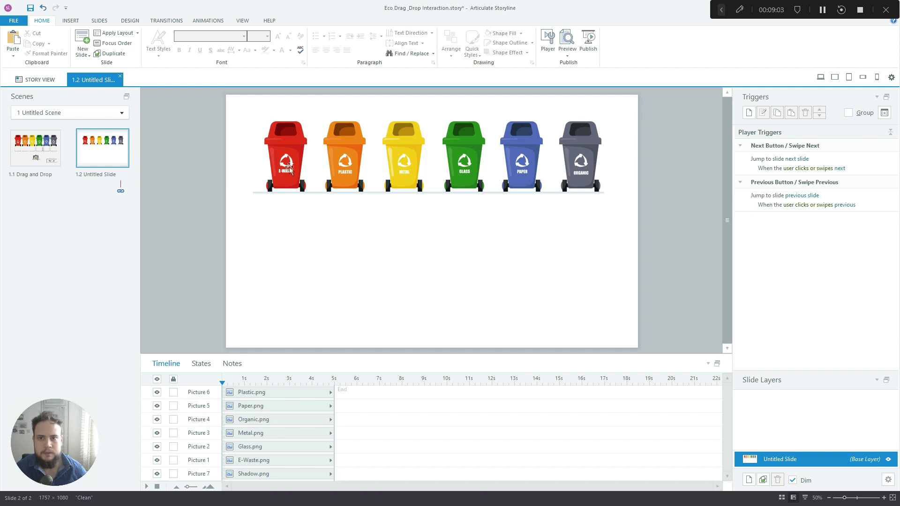
# Step: Reselect all six bins, Plastic through E-Waste, and distribute them horizontally again
pyautogui.click(253, 393)
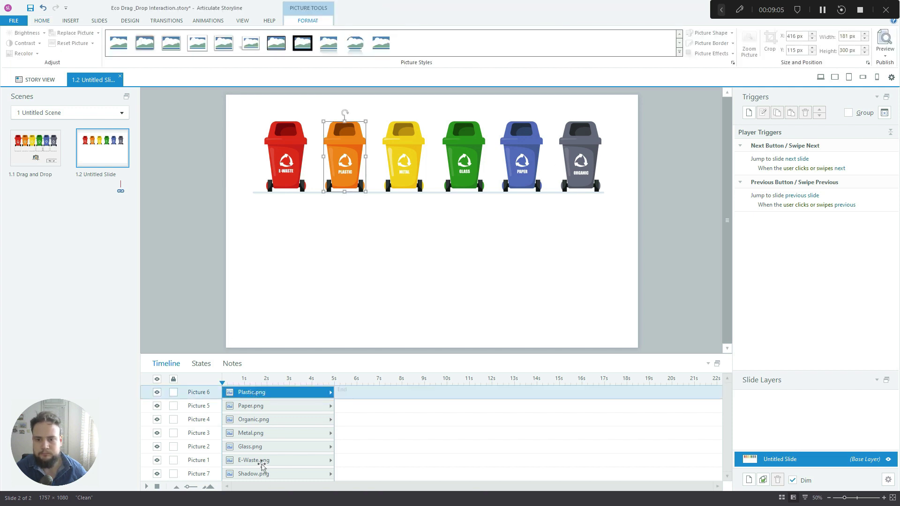
pyautogui.keyDown('shift'); pyautogui.click(261, 461); pyautogui.keyUp('shift')
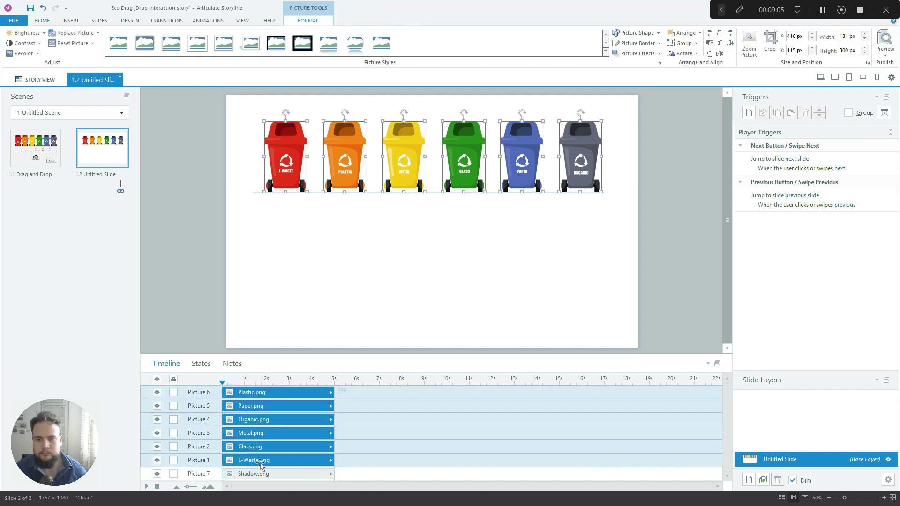
pyautogui.click(718, 54)
pyautogui.click(648, 185)
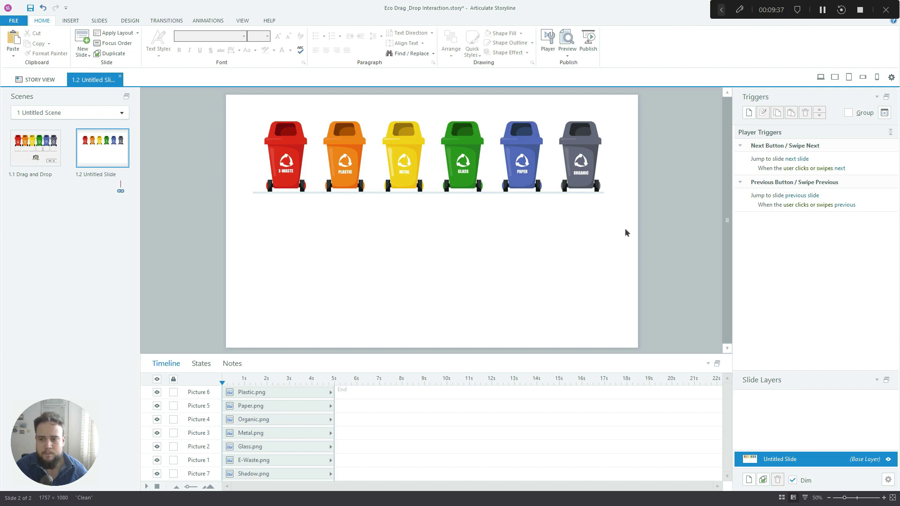
# Step: Draw a rectangle shape directly below the red E-Waste bin
pyautogui.click(74, 21)
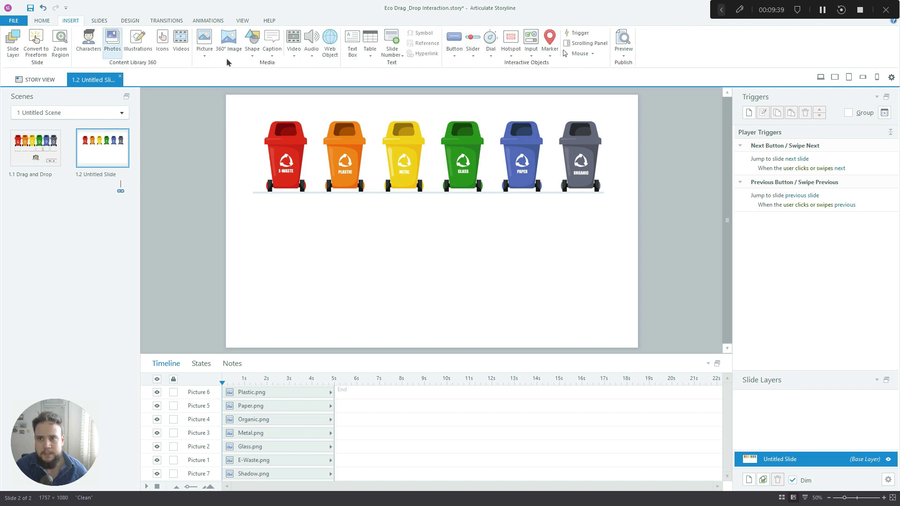
pyautogui.click(252, 45)
pyautogui.click(249, 91)
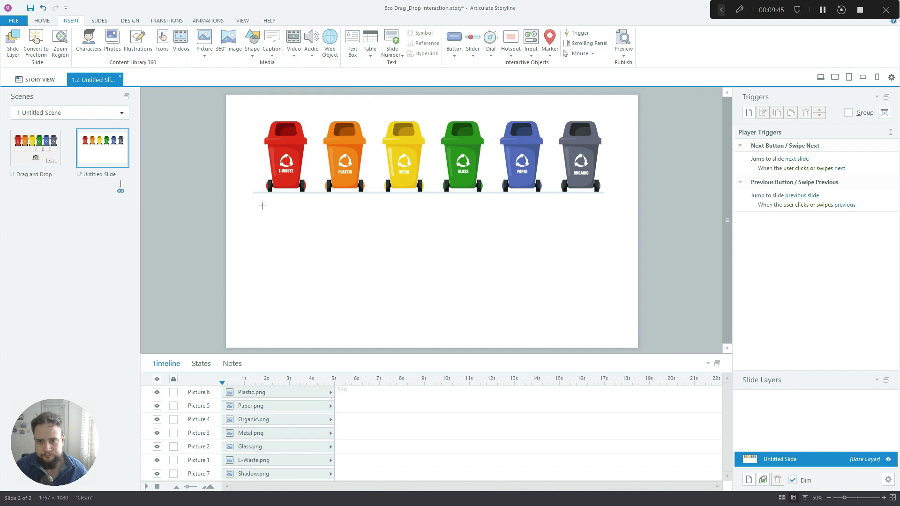
pyautogui.moveTo(264, 203); pyautogui.dragTo(307, 236)
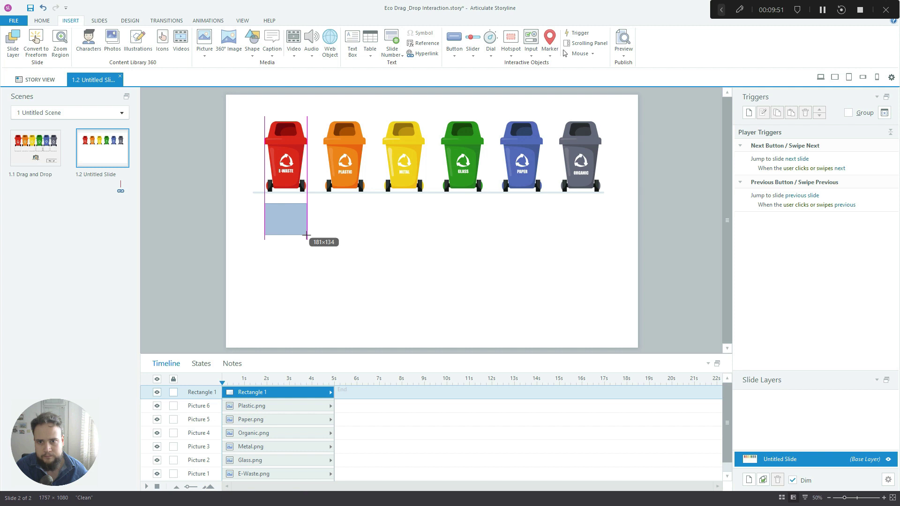
pyautogui.moveTo(306, 235); pyautogui.dragTo(307, 237)
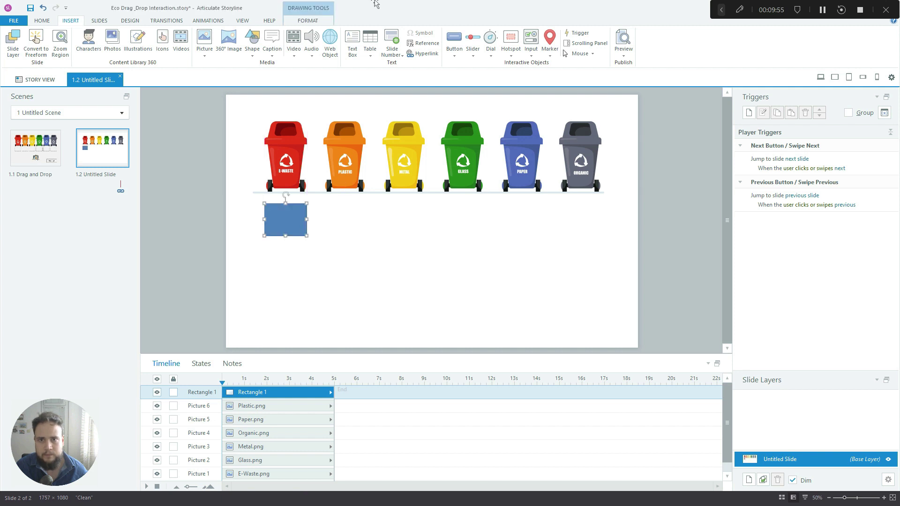
# Step: Give the rectangle No Fill and a heavier, dashed outline
pyautogui.click(315, 21)
pyautogui.click(411, 33)
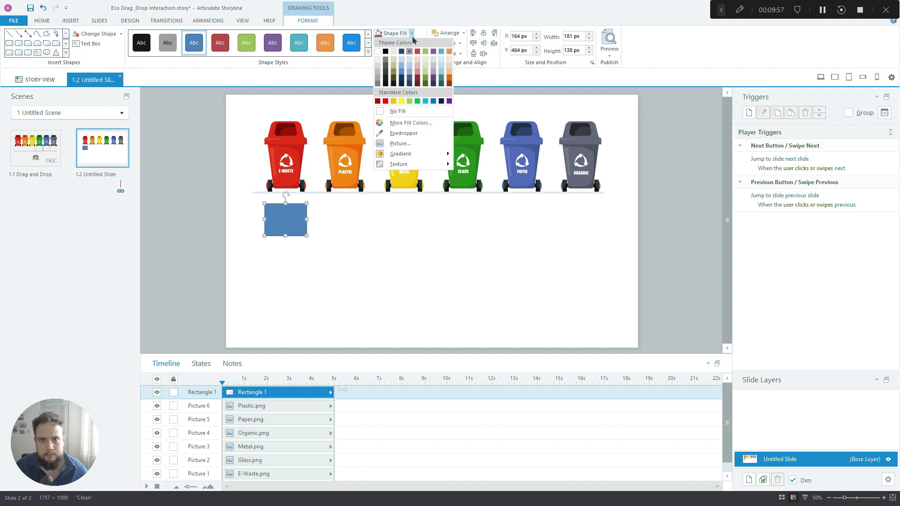
pyautogui.click(398, 111)
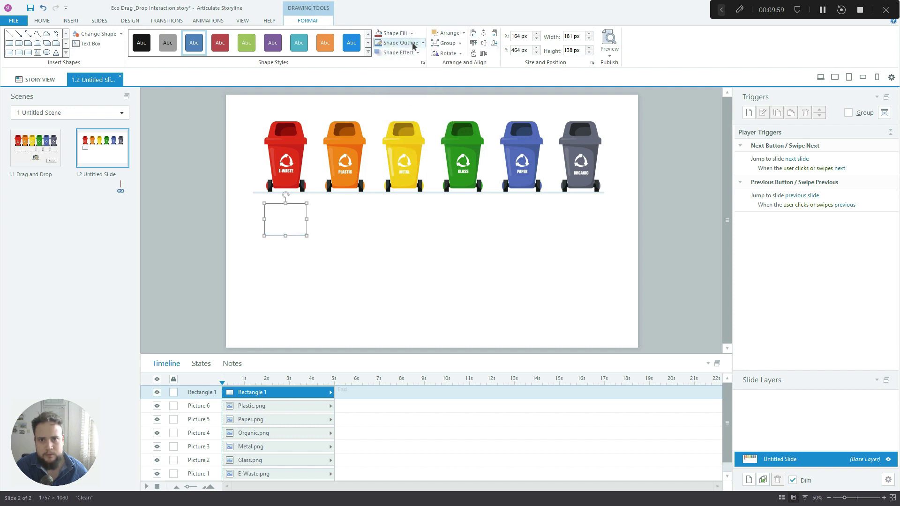
pyautogui.click(423, 43)
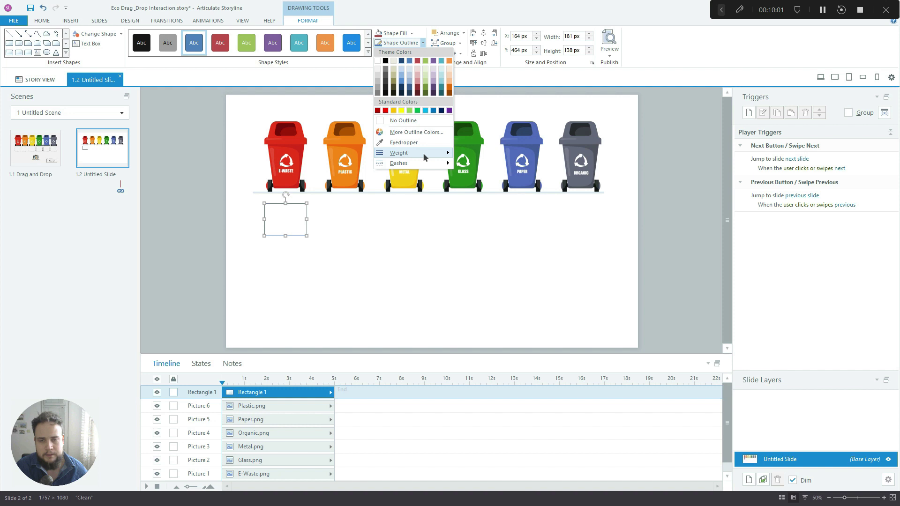
pyautogui.moveTo(423, 153)
pyautogui.click(487, 185)
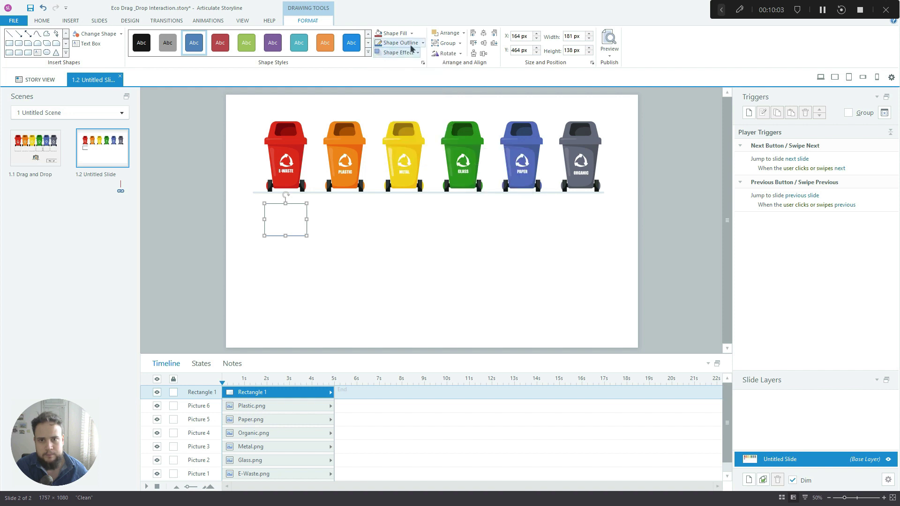
pyautogui.click(423, 43)
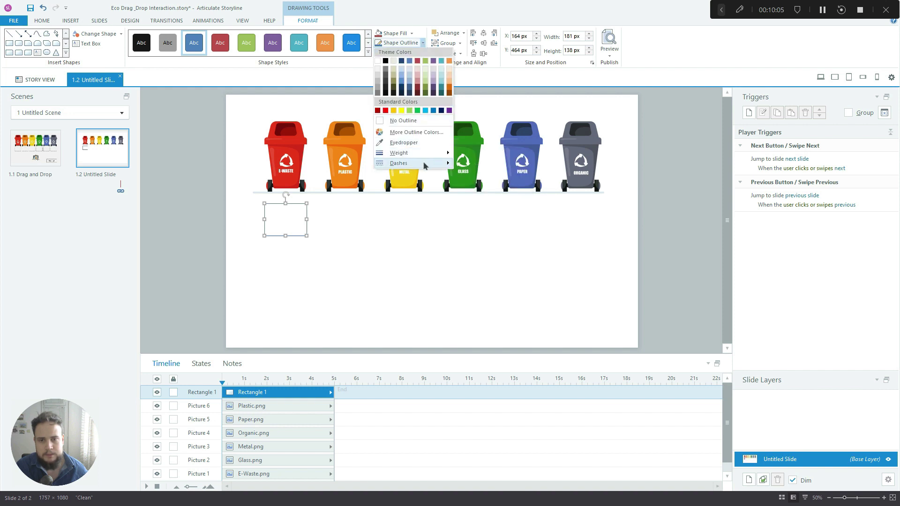
pyautogui.moveTo(424, 163)
pyautogui.click(473, 183)
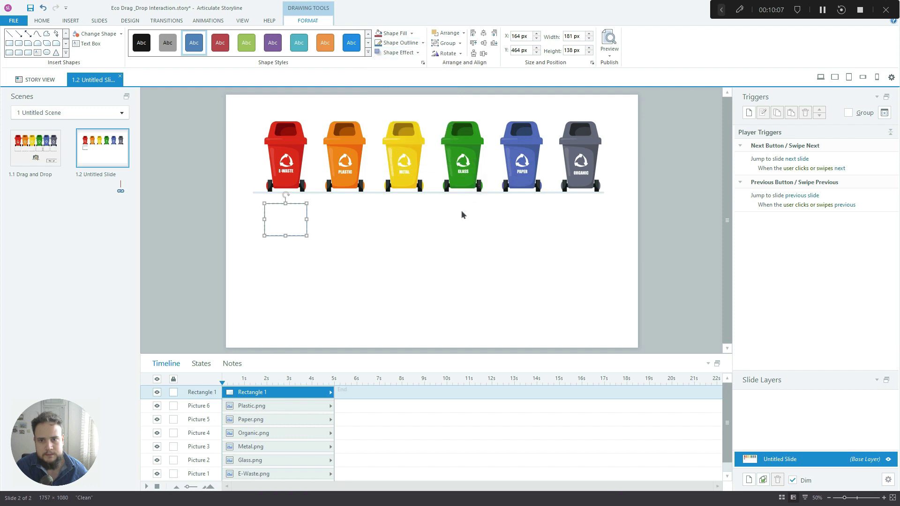
pyautogui.click(377, 239)
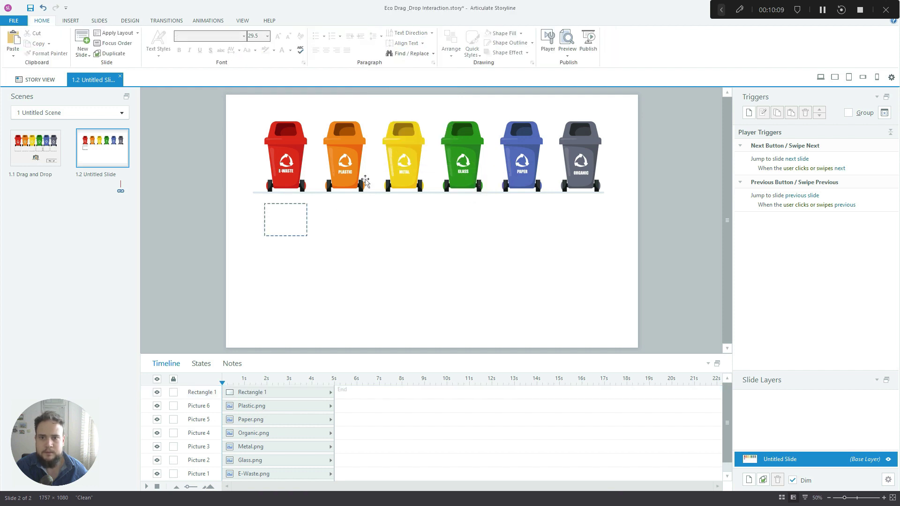
# Step: Copy the dashed rectangle under each of the other five bins
pyautogui.click(287, 204)
pyautogui.moveTo(293, 201); pyautogui.dragTo(568, 207)
pyautogui.click(440, 249)
pyautogui.click(417, 221)
pyautogui.click(569, 207)
pyautogui.click(653, 232)
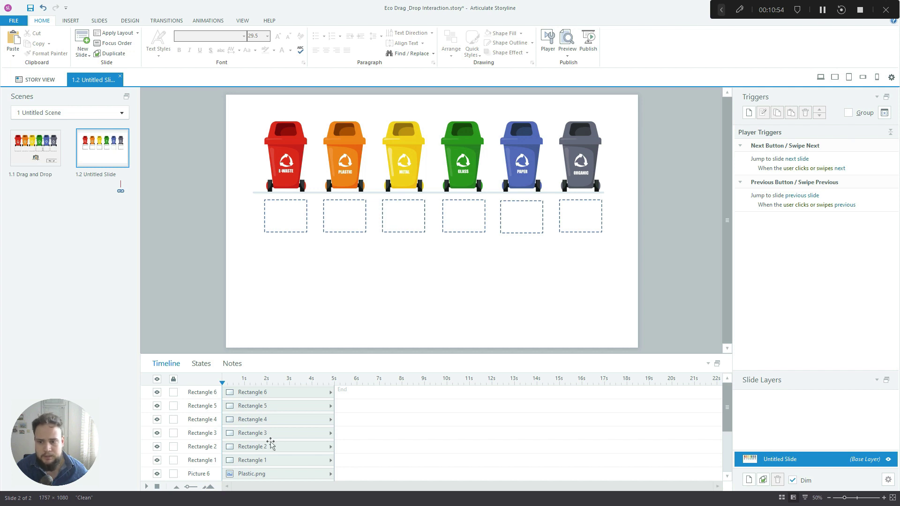
# Step: Group the six bin pictures, Plastic through E-Waste, into Group 1
pyautogui.scroll(-3, 276, 443)
pyautogui.scroll(-1, 268, 453)
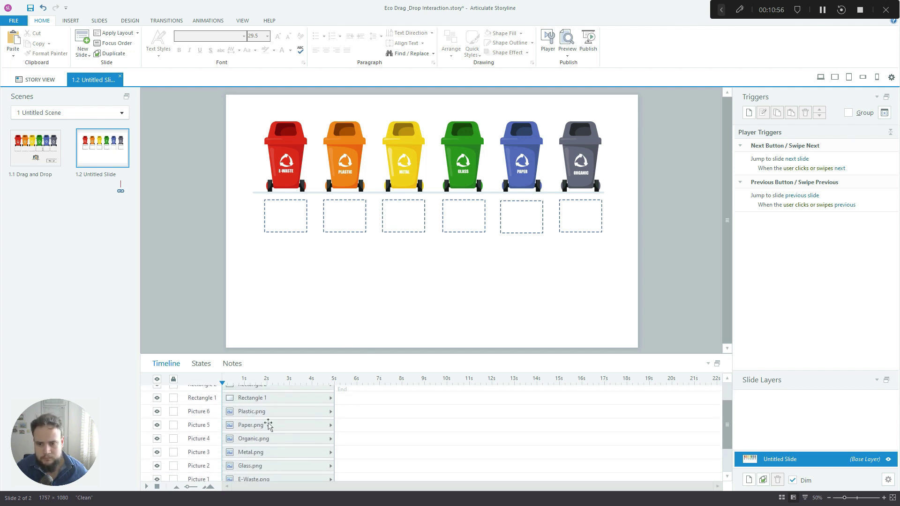
pyautogui.click(274, 415)
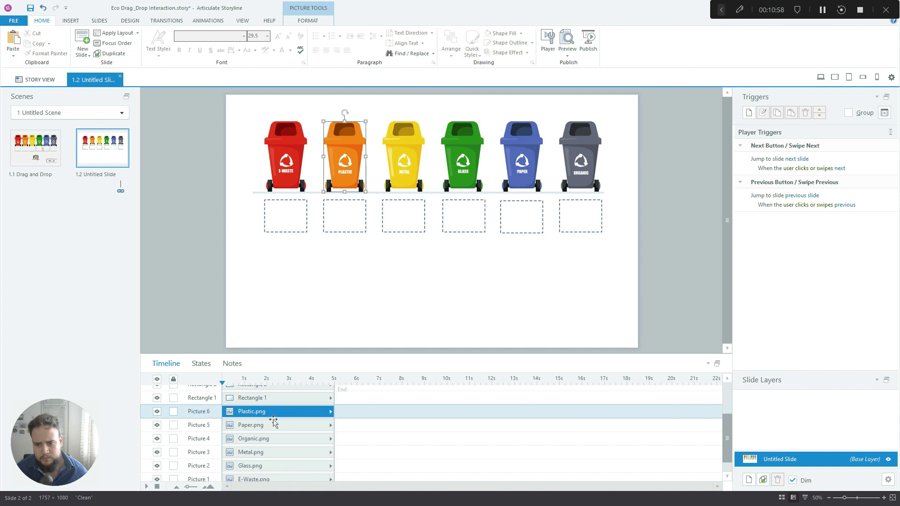
pyautogui.scroll(-2, 276, 464)
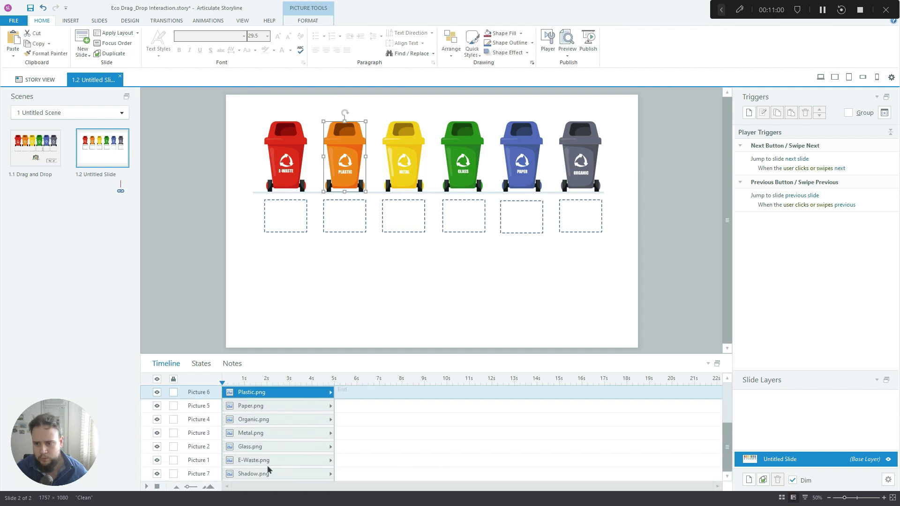
pyautogui.keyDown('shift'); pyautogui.click(268, 463); pyautogui.keyUp('shift')
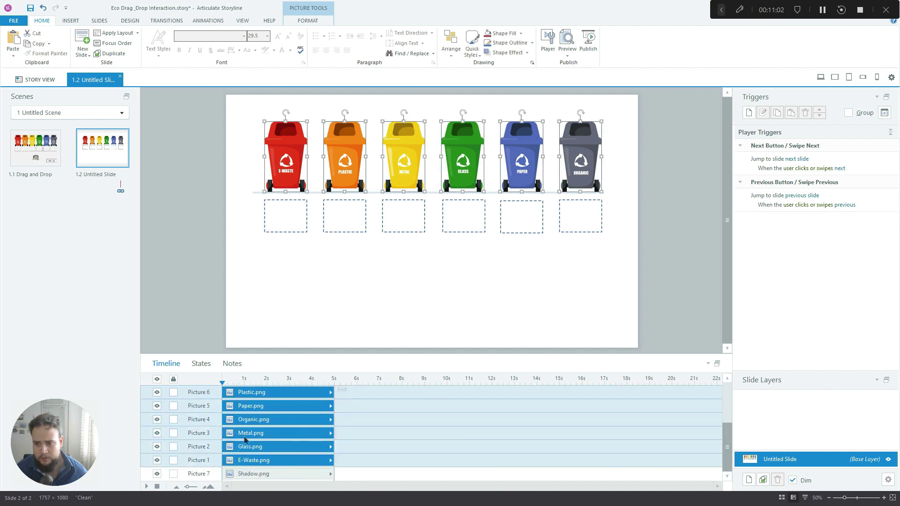
pyautogui.hotkey('ctrl', 'g')
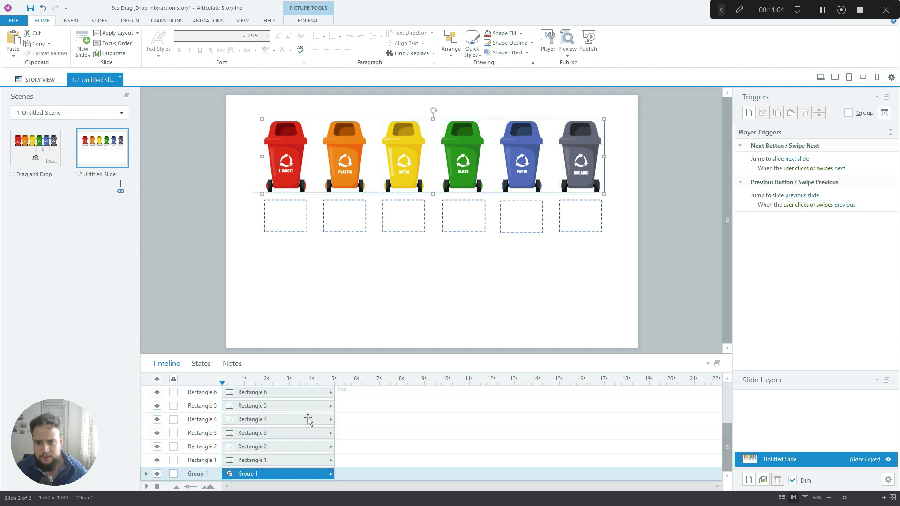
pyautogui.scroll(-3, 280, 439)
pyautogui.scroll(1, 276, 438)
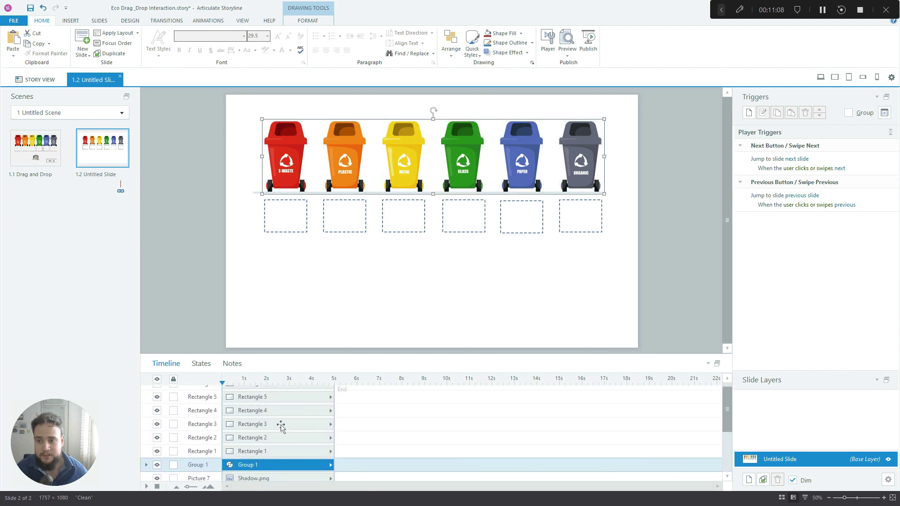
pyautogui.scroll(1, 275, 428)
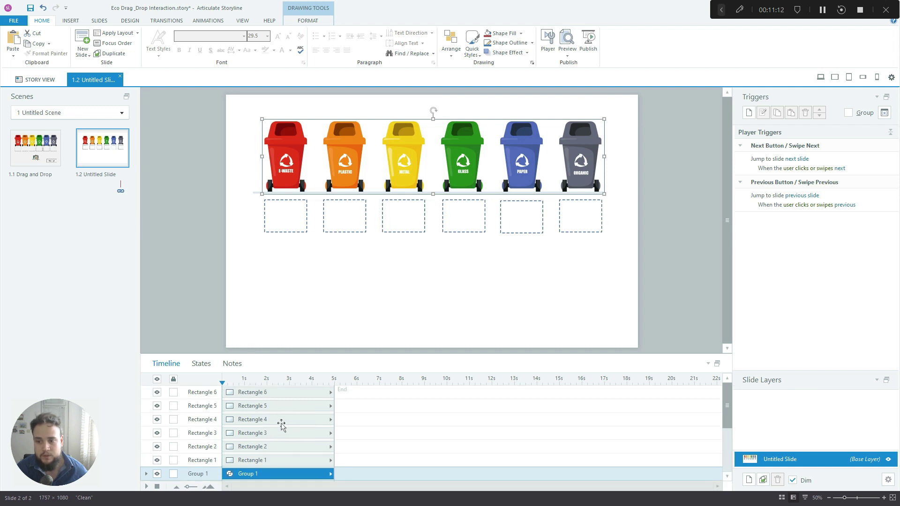
# Step: Rename the first three drop-zone rectangles E-Waste, Plastic and Metal
pyautogui.click(408, 311)
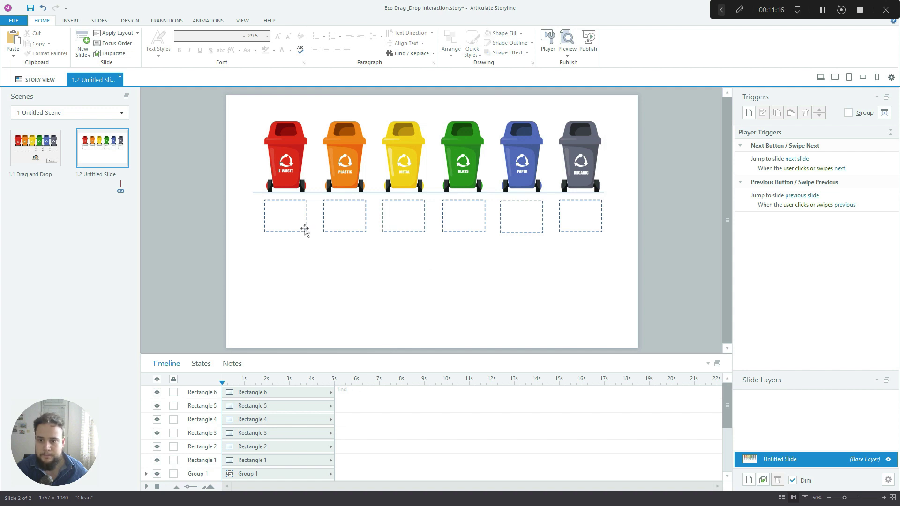
pyautogui.click(201, 462)
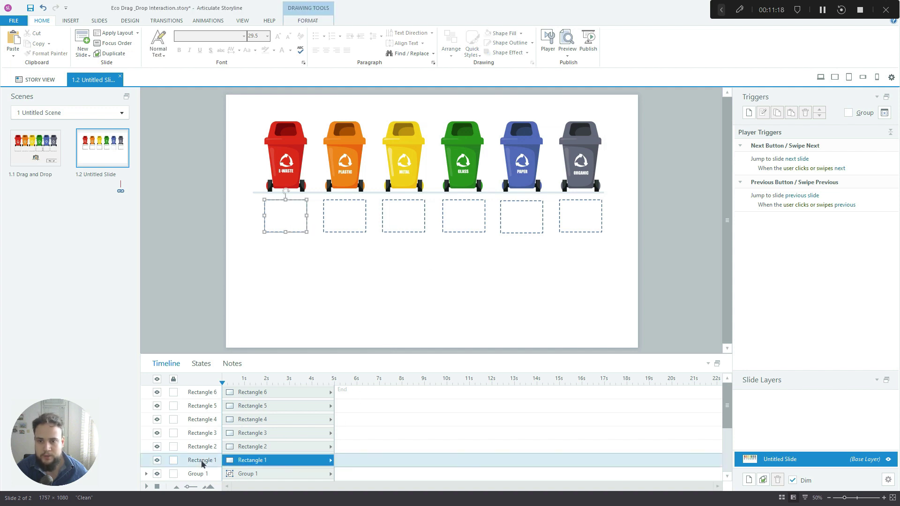
pyautogui.doubleClick(202, 460)
pyautogui.write('E')
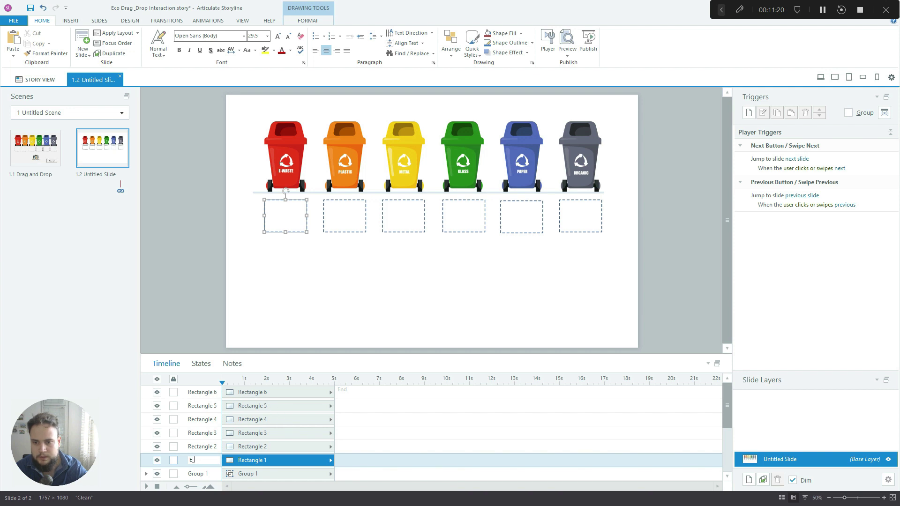
pyautogui.write('-Waste')
pyautogui.press('Return')
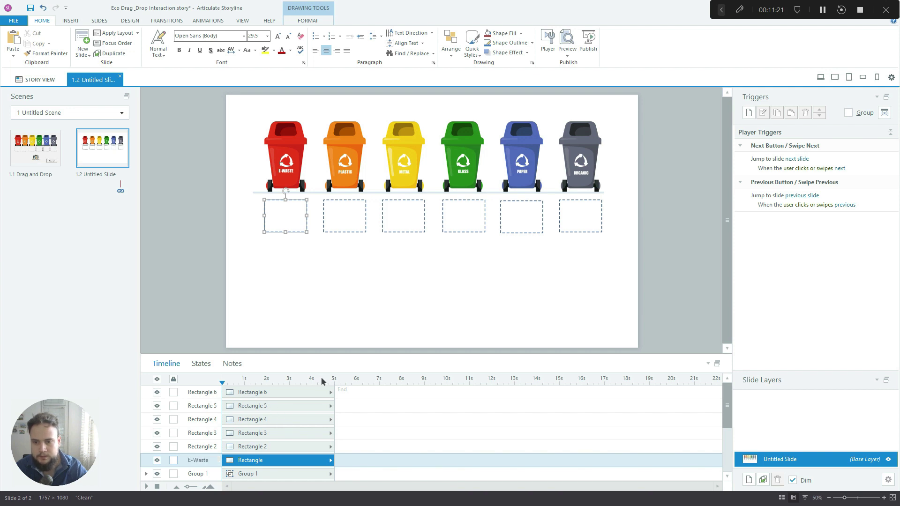
pyautogui.doubleClick(199, 446)
pyautogui.write('Pl')
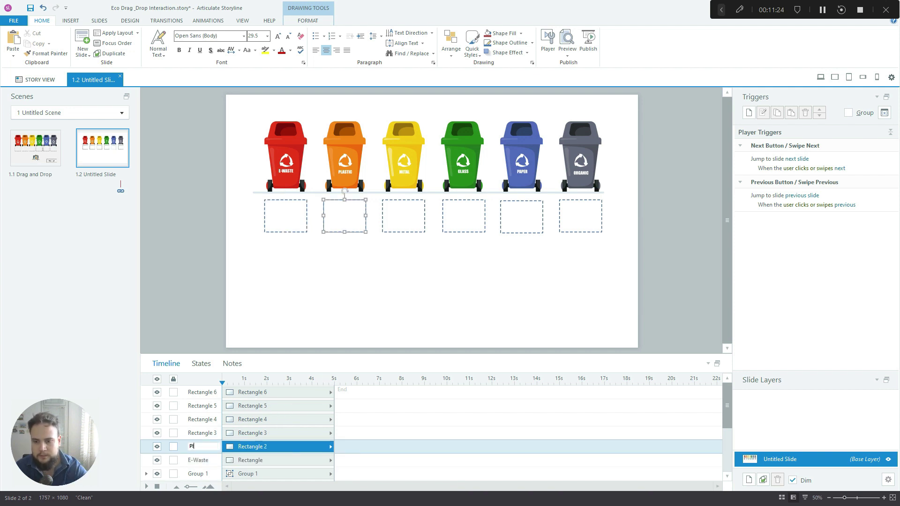
pyautogui.write('astic')
pyautogui.press('Return')
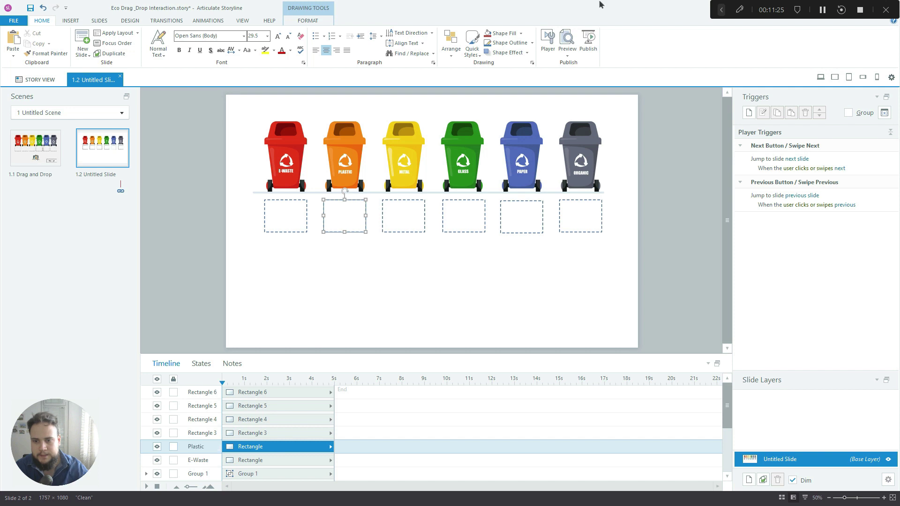
pyautogui.doubleClick(203, 433)
pyautogui.write('Metal')
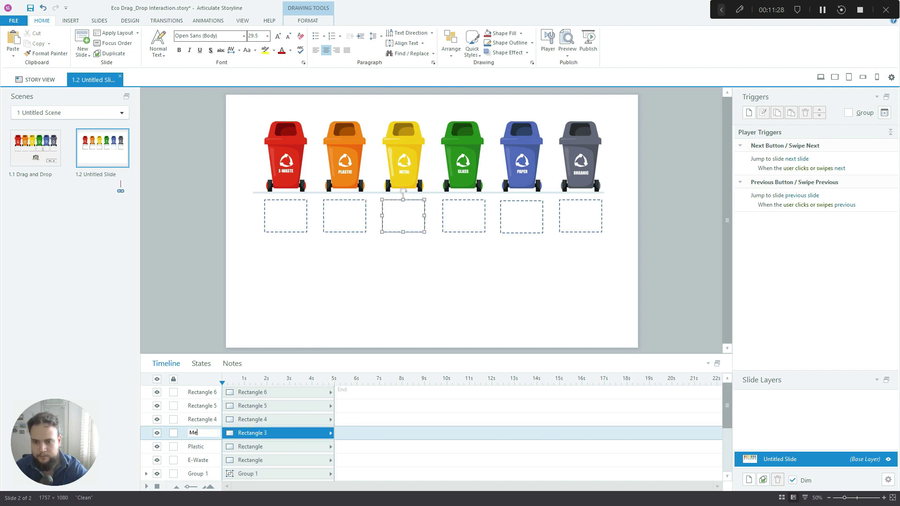
pyautogui.press('Return')
# Step: Rename the remaining drop zones Glass, Paper and Organic
pyautogui.doubleClick(197, 424)
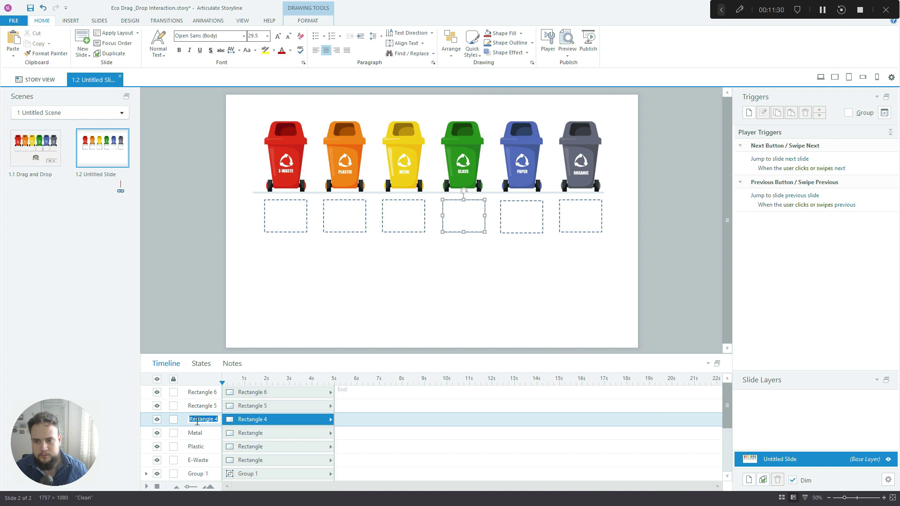
pyautogui.write('Glass')
pyautogui.press('Return')
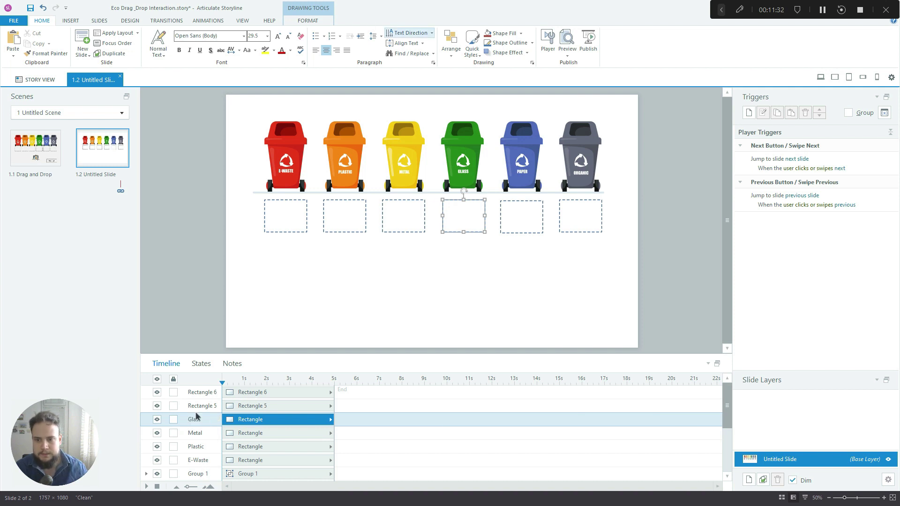
pyautogui.doubleClick(198, 407)
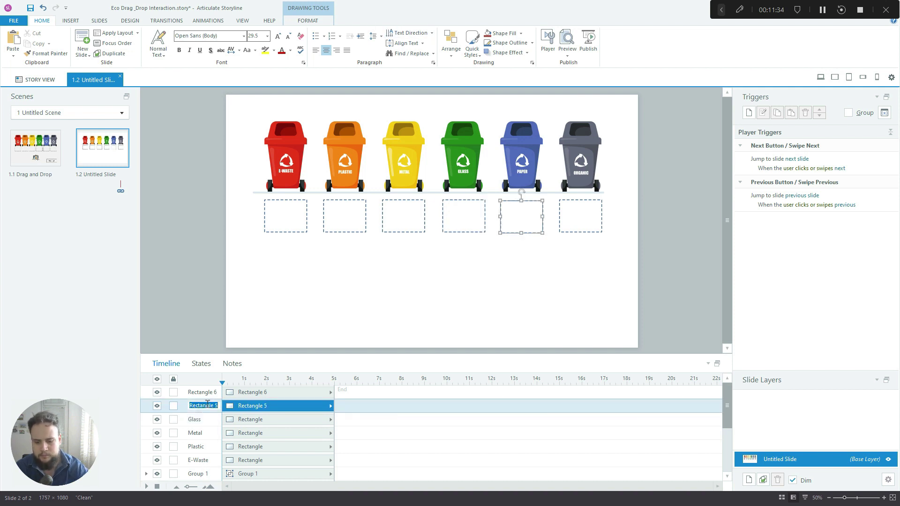
pyautogui.write('Paper')
pyautogui.press('Return')
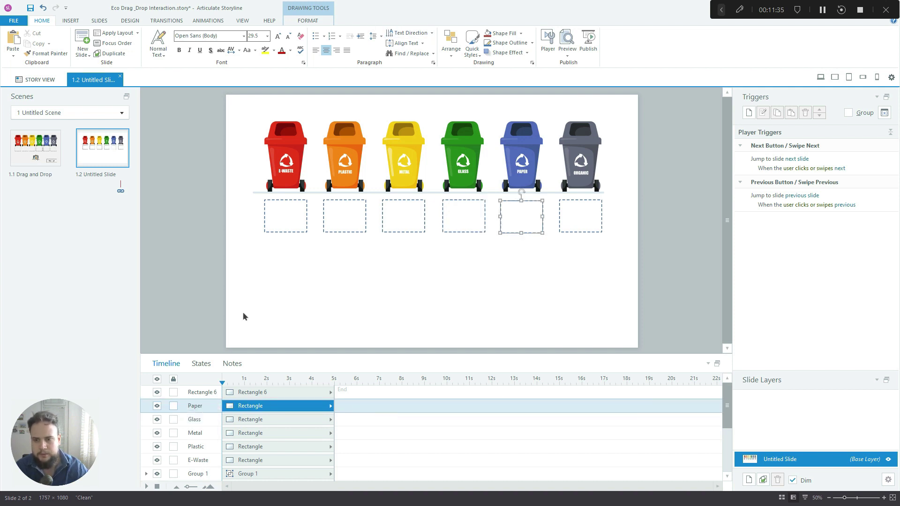
pyautogui.doubleClick(200, 394)
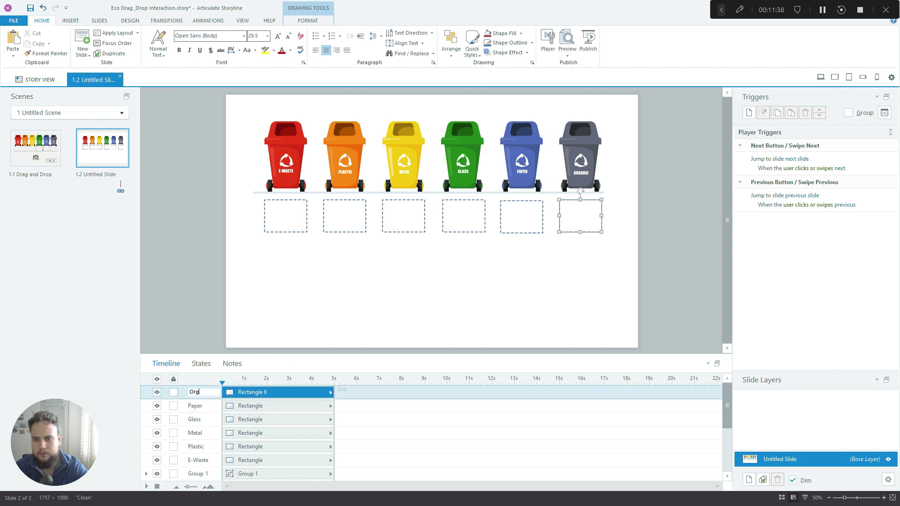
pyautogui.write('anic')
pyautogui.click(393, 289)
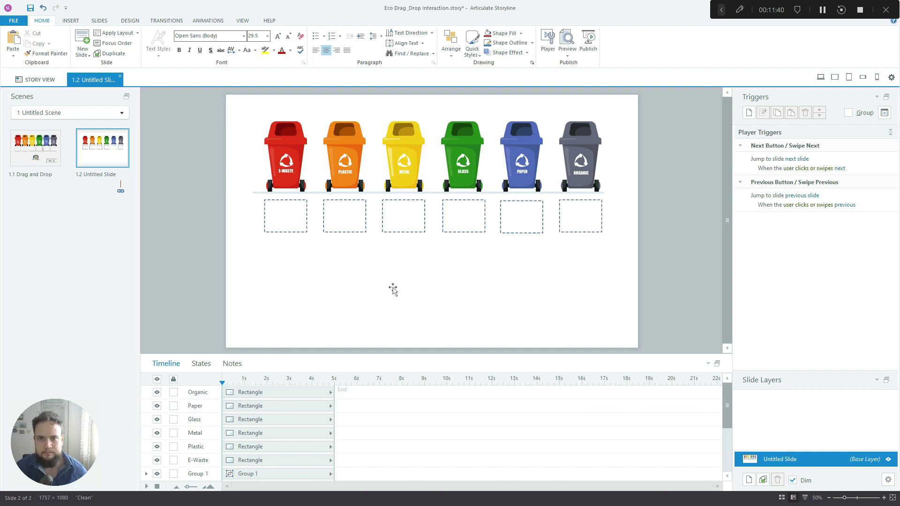
# Step: Open Insert Picture from File and select Another Can through Glass 5 in Assets
pyautogui.click(71, 21)
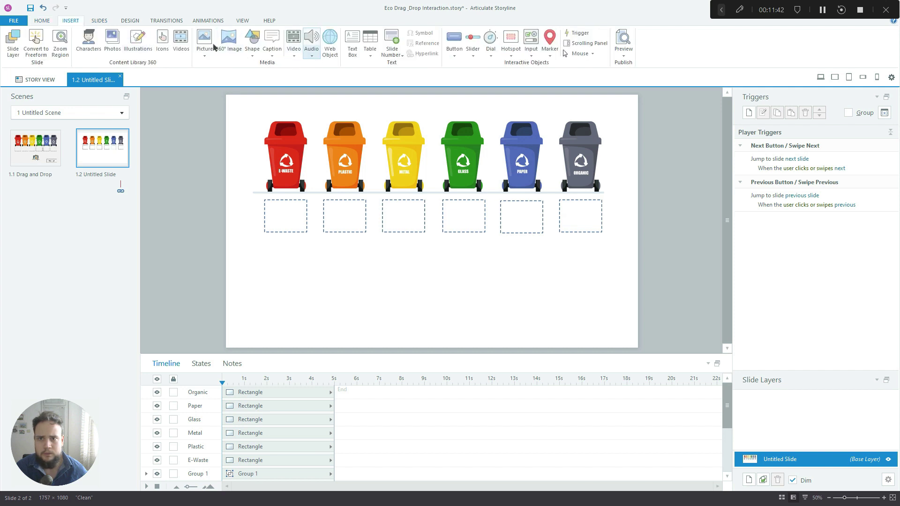
pyautogui.hotkey('ctrl', 'j')
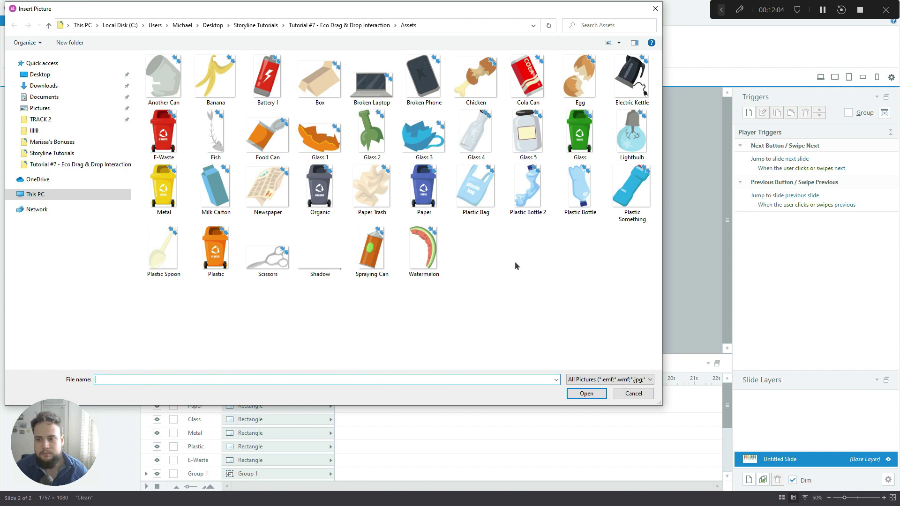
pyautogui.click(162, 87)
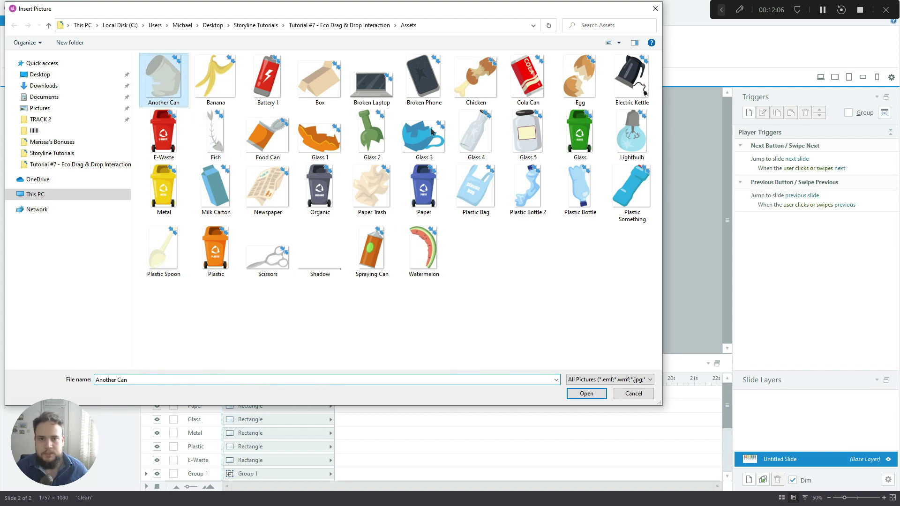
pyautogui.keyDown('shift'); pyautogui.click(644, 90); pyautogui.keyUp('shift')
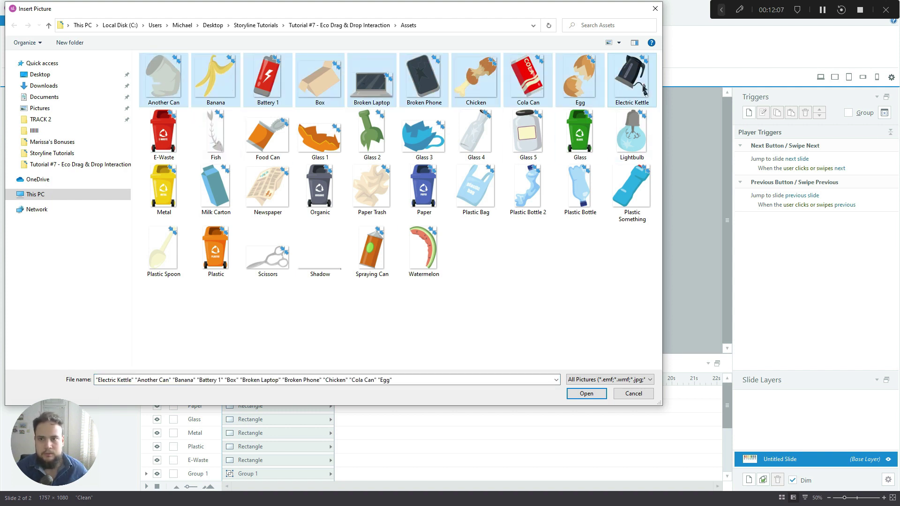
pyautogui.keyDown('ctrl'); pyautogui.click(223, 144); pyautogui.keyUp('ctrl')
pyautogui.moveTo(274, 147); pyautogui.dragTo(316, 148)
pyautogui.keyDown('ctrl'); pyautogui.click(319, 147); pyautogui.keyUp('ctrl')
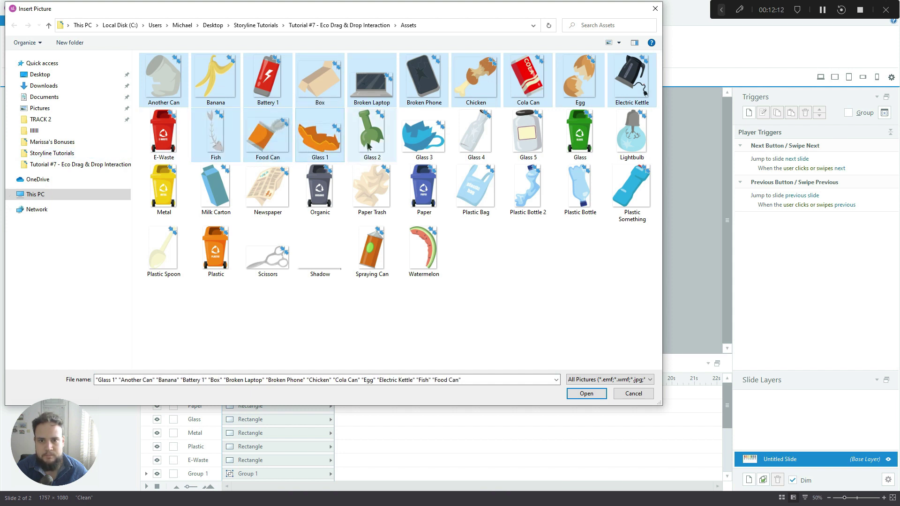
pyautogui.keyDown('ctrl'); pyautogui.click(373, 141); pyautogui.keyUp('ctrl')
pyautogui.keyDown('ctrl'); pyautogui.click(426, 142); pyautogui.keyUp('ctrl')
pyautogui.keyDown('ctrl'); pyautogui.click(476, 142); pyautogui.keyUp('ctrl')
pyautogui.keyDown('ctrl'); pyautogui.click(521, 140); pyautogui.keyUp('ctrl')
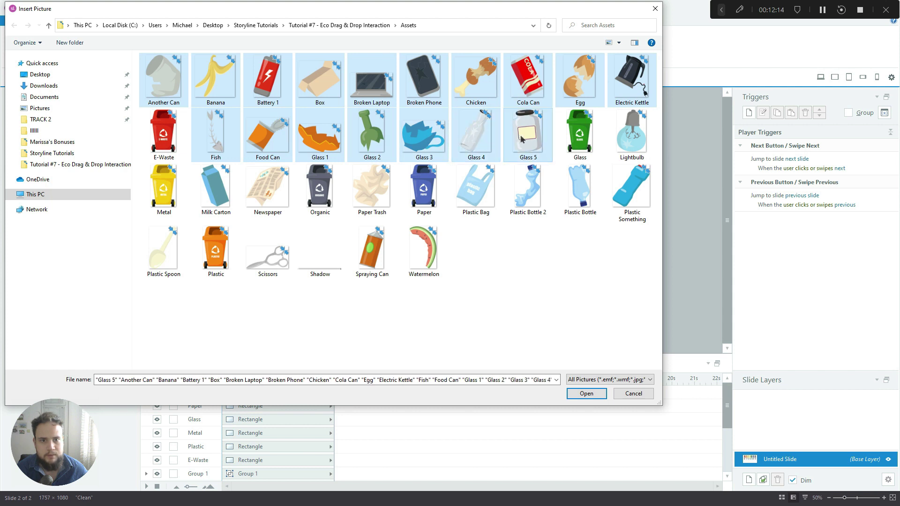
# Step: Add Lightbulb through Watermelon to the selection and insert all the chosen pictures
pyautogui.keyDown('ctrl'); pyautogui.click(633, 139); pyautogui.keyUp('ctrl')
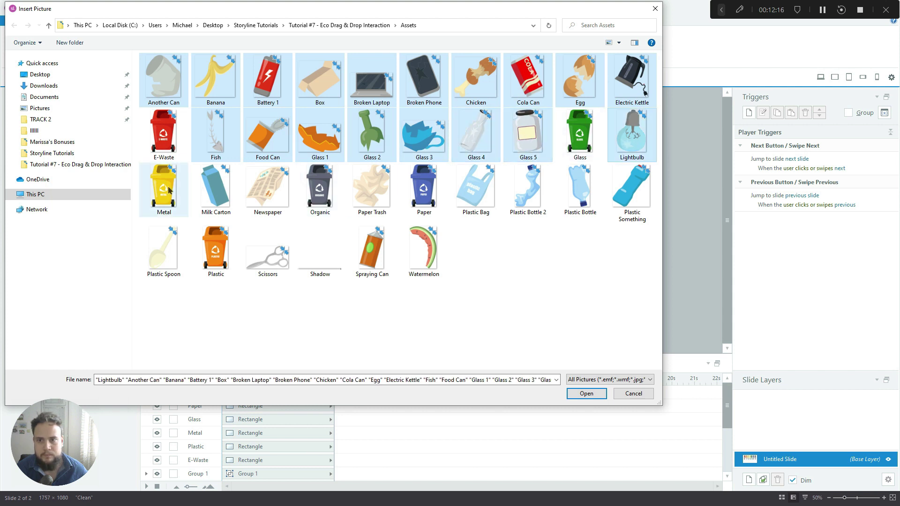
pyautogui.keyDown('ctrl'); pyautogui.click(213, 190); pyautogui.keyUp('ctrl')
pyautogui.keyDown('ctrl'); pyautogui.click(264, 196); pyautogui.keyUp('ctrl')
pyautogui.keyDown('ctrl'); pyautogui.click(372, 188); pyautogui.keyUp('ctrl')
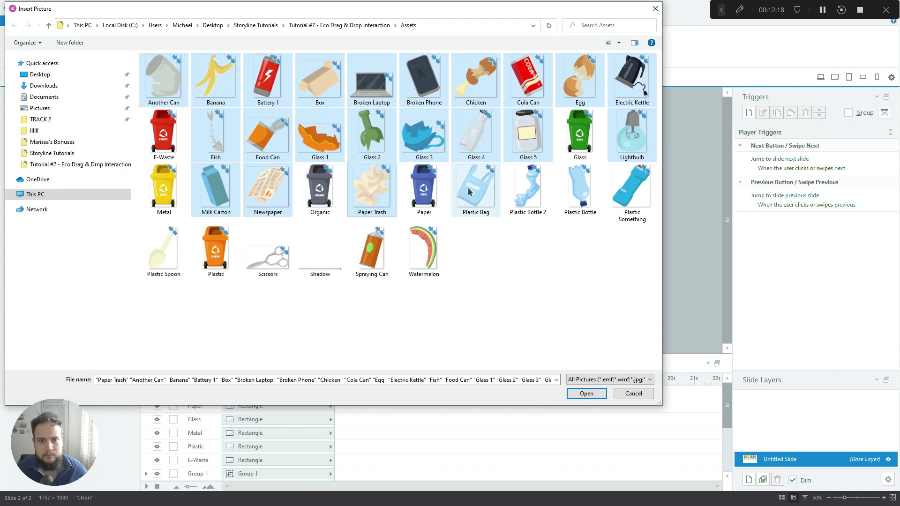
pyautogui.moveTo(474, 190)
pyautogui.mouseDown()
pyautogui.moveTo(528, 196)
pyautogui.moveTo(473, 199)
pyautogui.mouseUp()
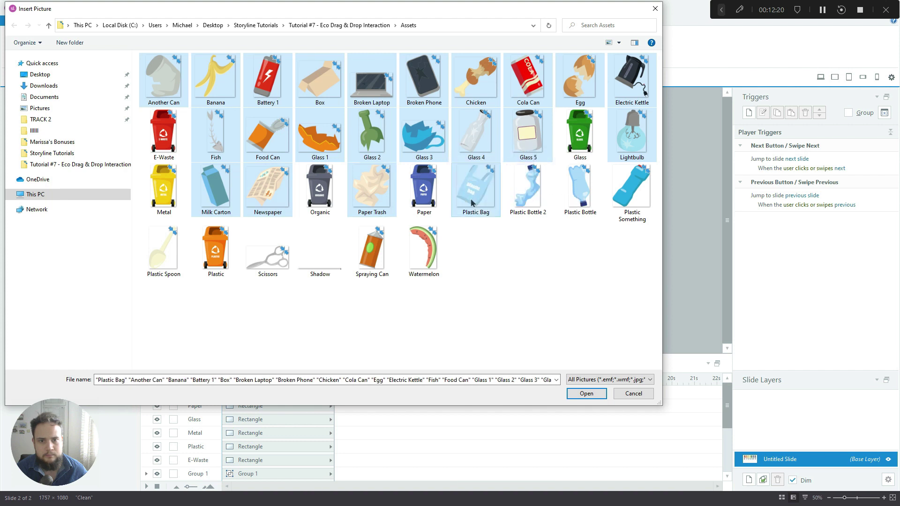
pyautogui.keyDown('ctrl'); pyautogui.click(525, 196); pyautogui.keyUp('ctrl')
pyautogui.keyDown('ctrl'); pyautogui.click(580, 190); pyautogui.keyUp('ctrl')
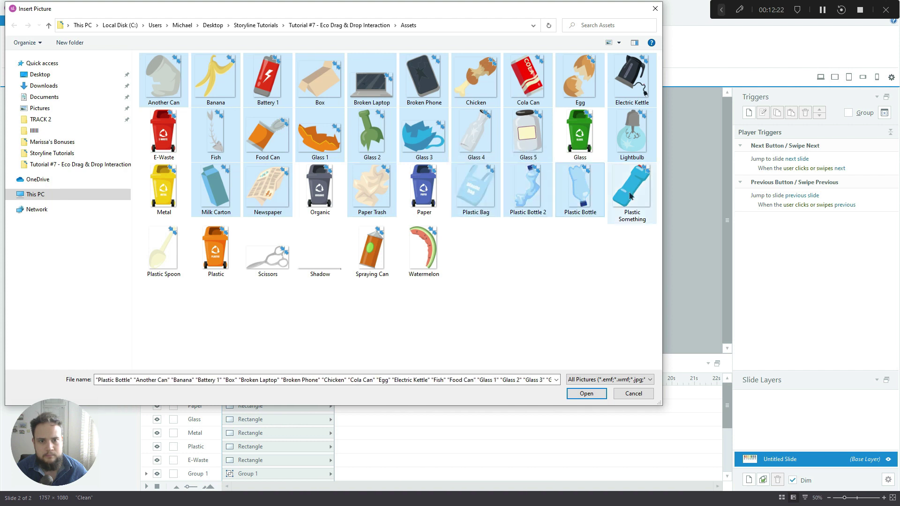
pyautogui.keyDown('ctrl'); pyautogui.click(632, 192); pyautogui.keyUp('ctrl')
pyautogui.keyDown('ctrl'); pyautogui.click(156, 255); pyautogui.keyUp('ctrl')
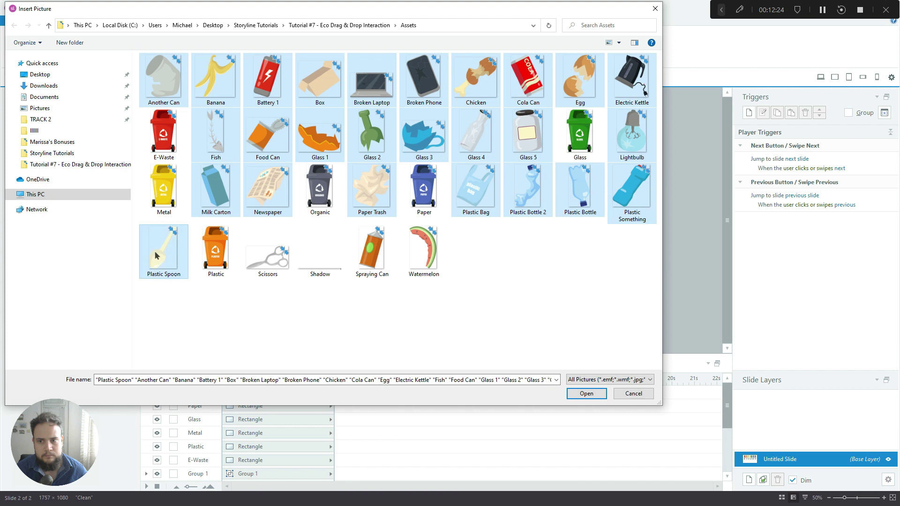
pyautogui.keyDown('ctrl'); pyautogui.click(251, 255); pyautogui.keyUp('ctrl')
pyautogui.keyDown('ctrl'); pyautogui.click(372, 253); pyautogui.keyUp('ctrl')
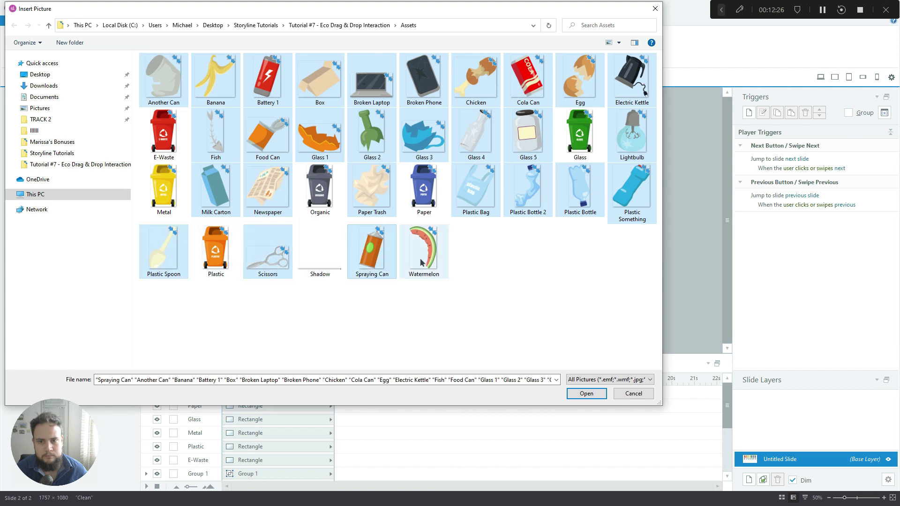
pyautogui.keyDown('ctrl'); pyautogui.click(423, 253); pyautogui.keyUp('ctrl')
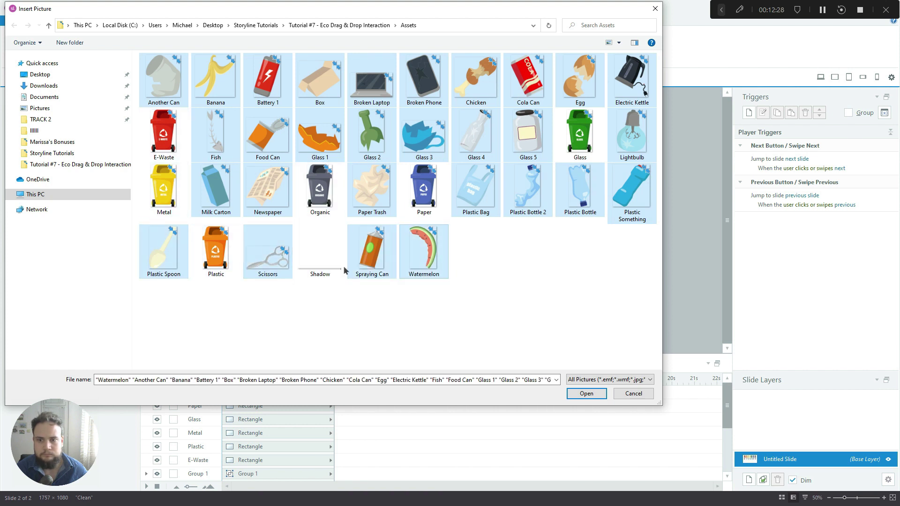
pyautogui.click(586, 394)
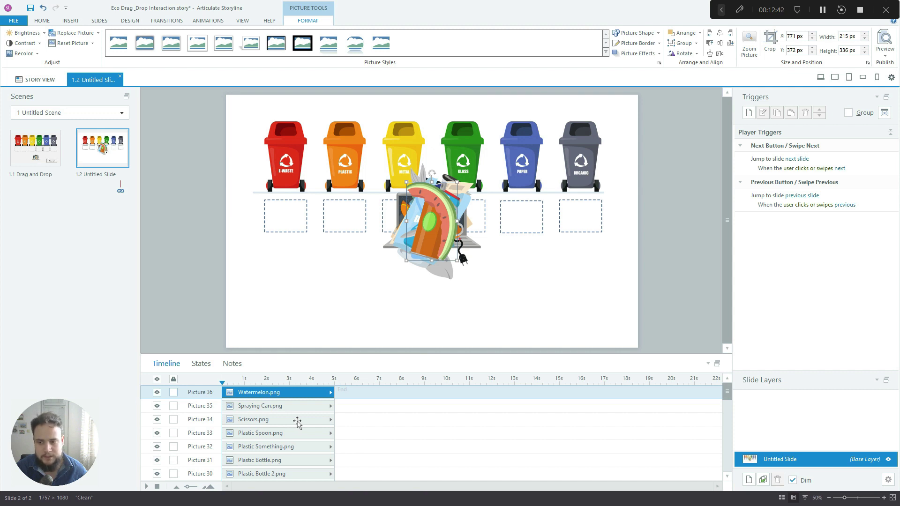
pyautogui.scroll(-1, 283, 434)
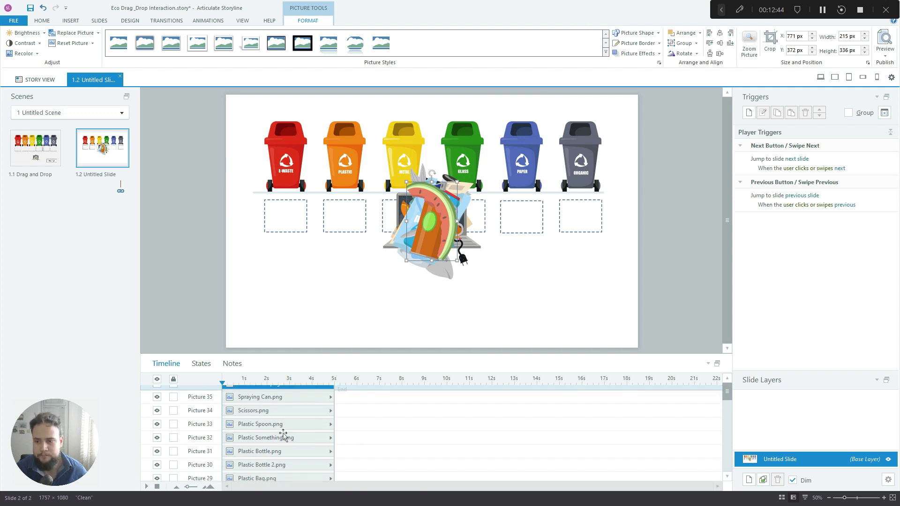
pyautogui.scroll(-8, 283, 433)
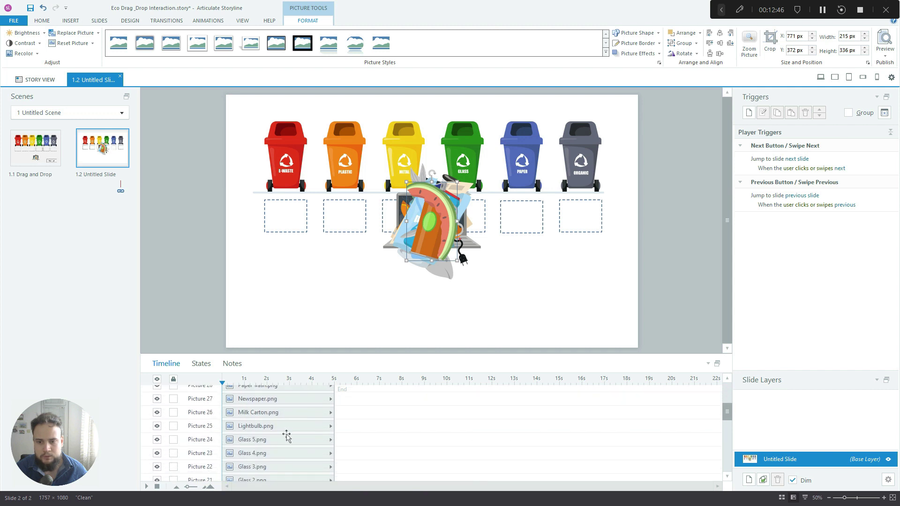
pyautogui.scroll(-5, 287, 435)
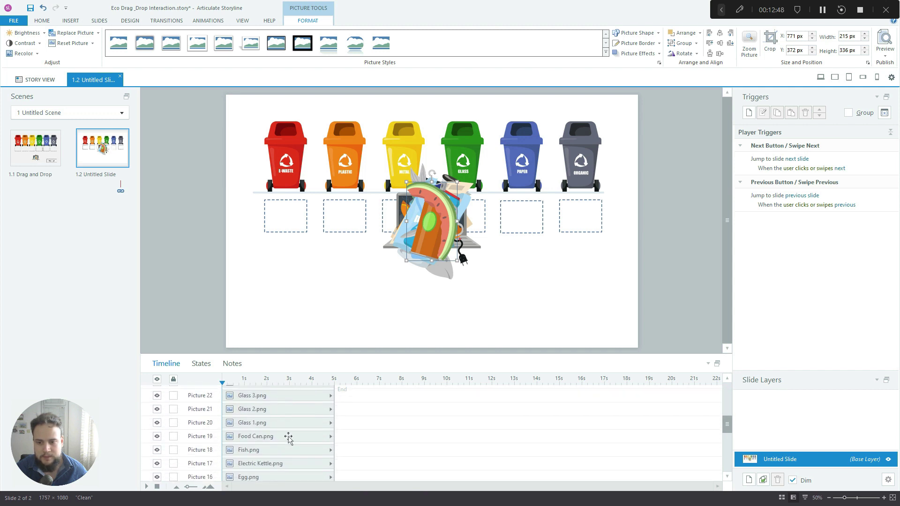
pyautogui.scroll(-11, 288, 438)
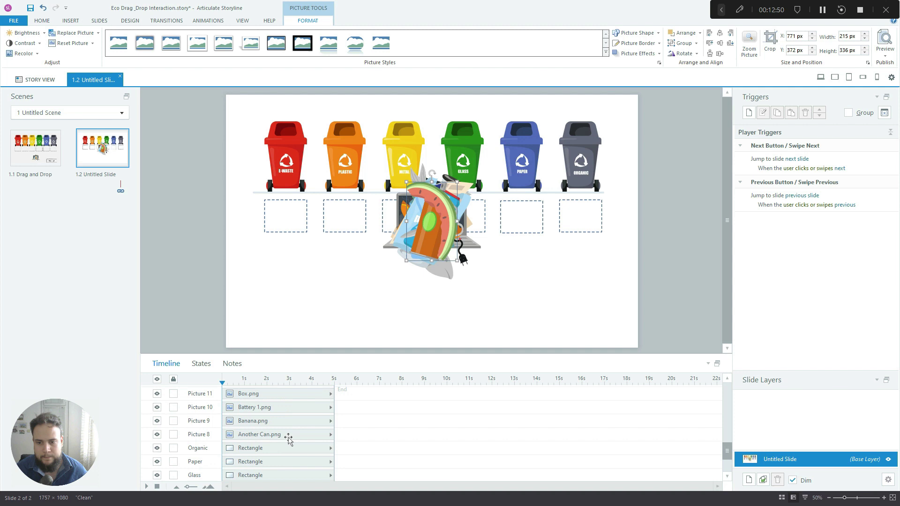
pyautogui.scroll(-2, 288, 438)
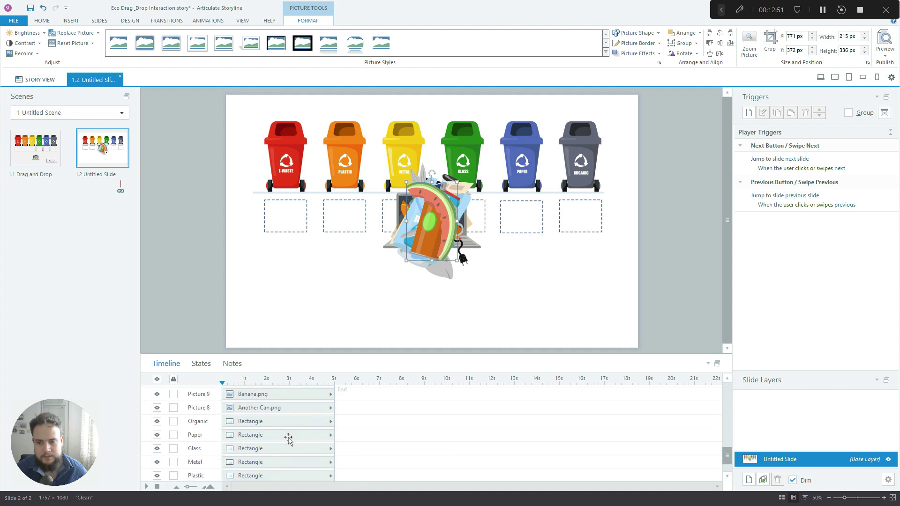
# Step: Set all trash pictures to 100 px tall, align them centre and middle, and move the stack lower
pyautogui.keyDown('shift'); pyautogui.click(267, 408); pyautogui.keyUp('shift')
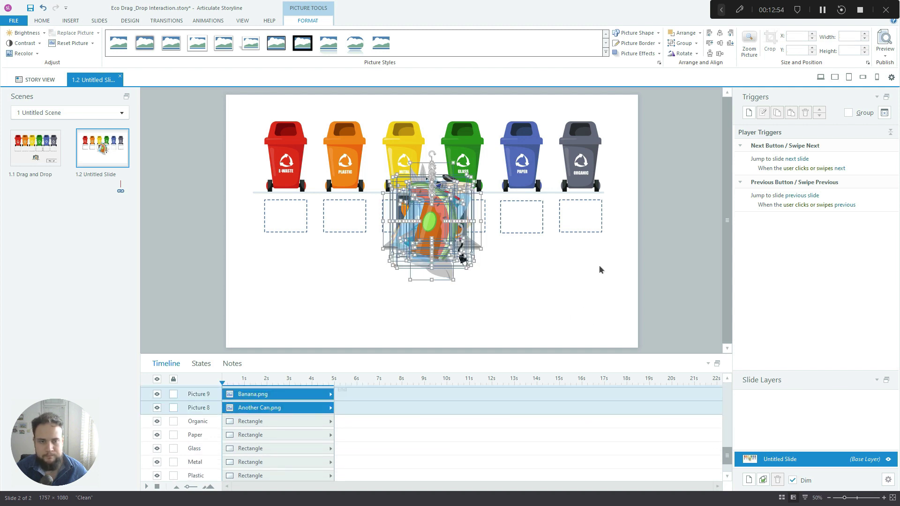
pyautogui.click(852, 51)
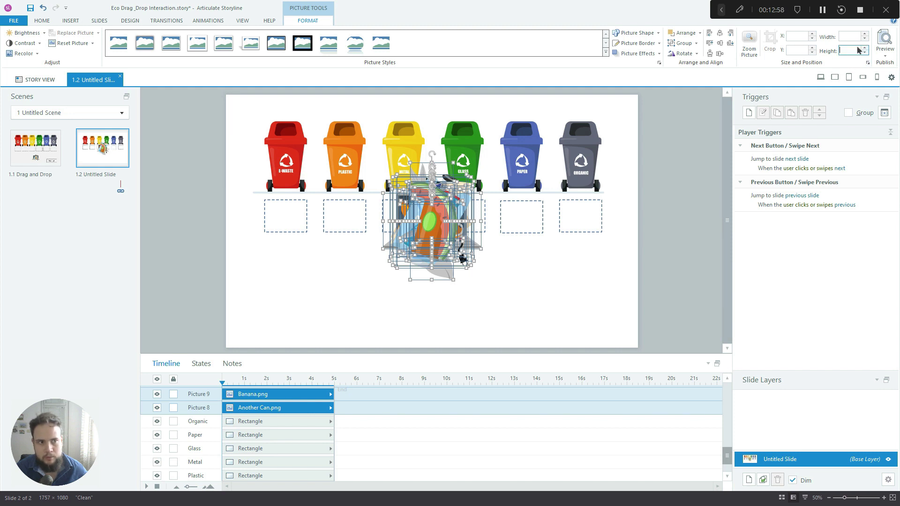
pyautogui.write('100')
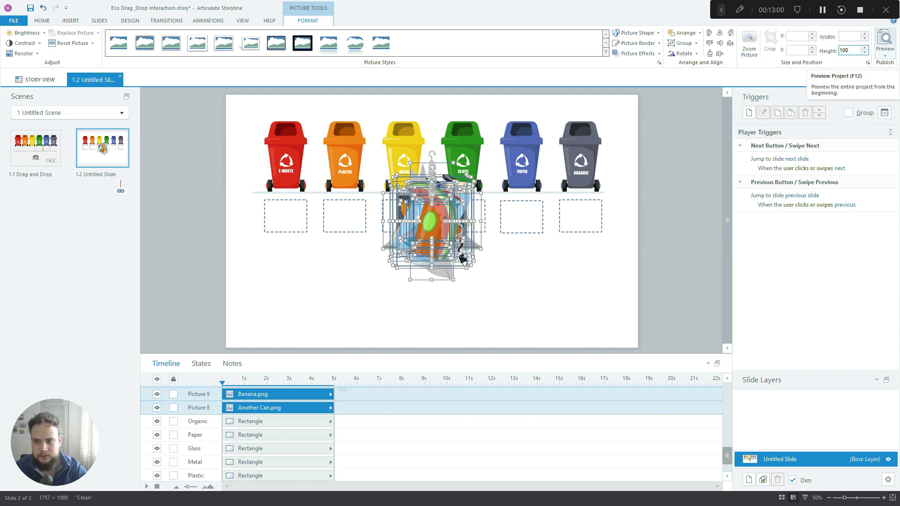
pyautogui.press('Return')
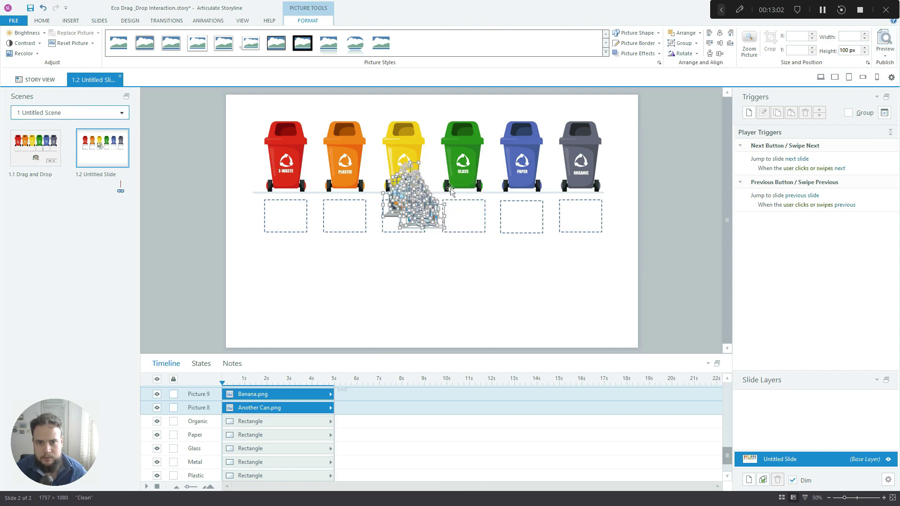
pyautogui.click(720, 34)
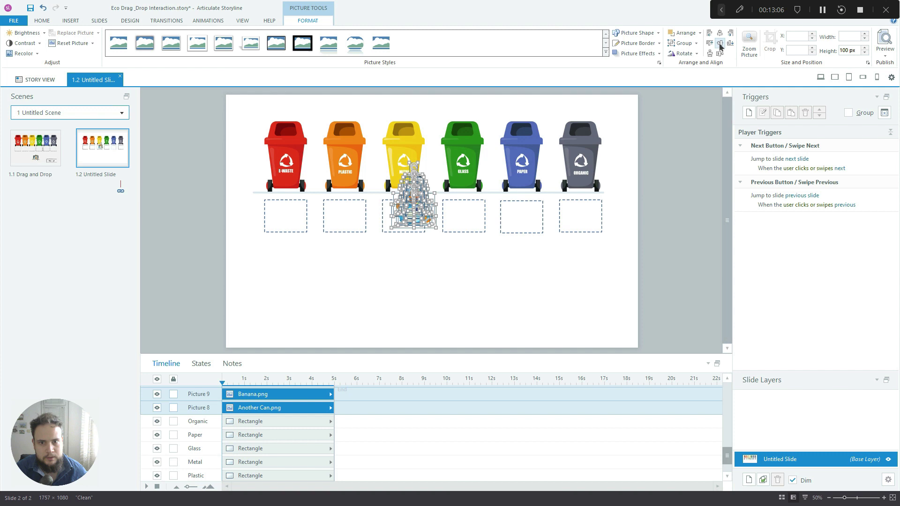
pyautogui.click(720, 44)
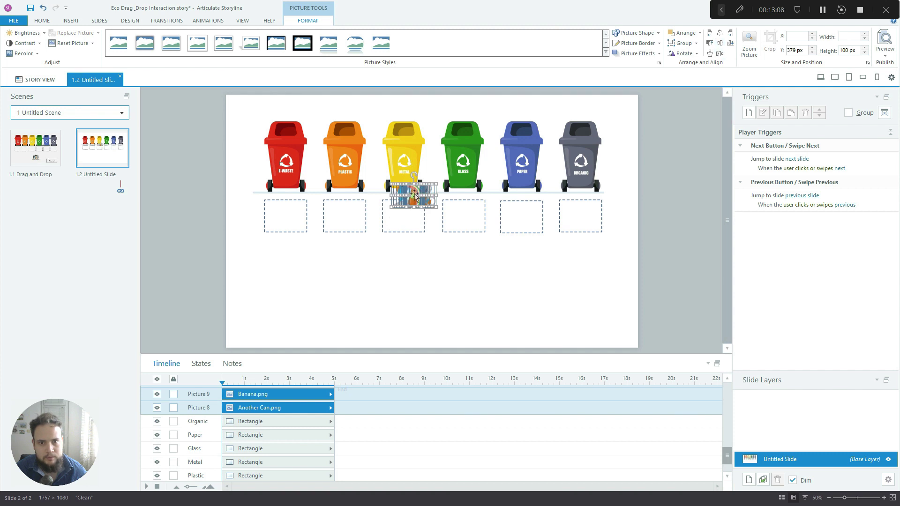
pyautogui.moveTo(415, 195); pyautogui.dragTo(435, 296)
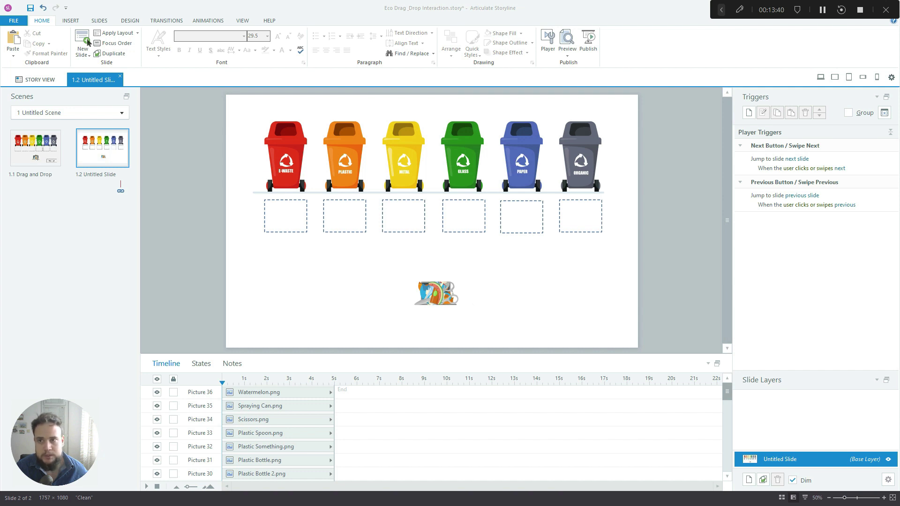
# Step: Convert slide 1.2 into a Drag and Drop freeform question
pyautogui.click(71, 21)
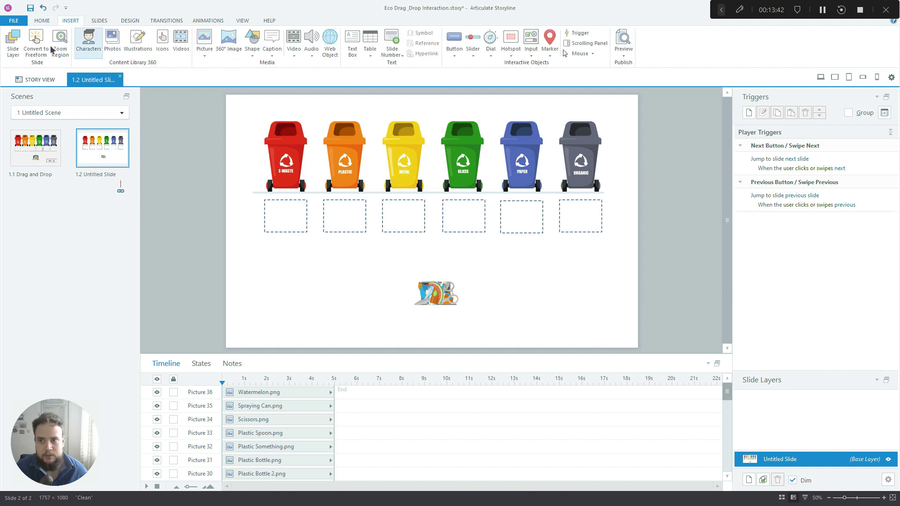
pyautogui.click(36, 49)
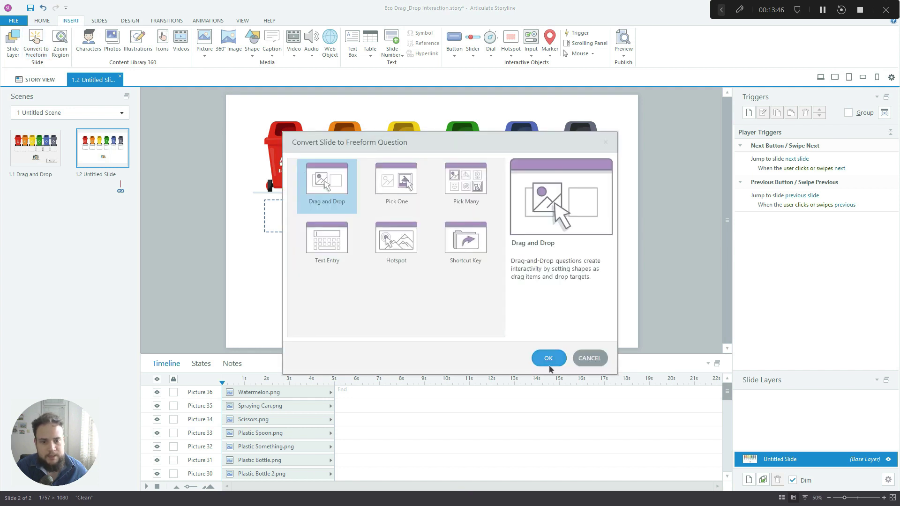
pyautogui.click(548, 358)
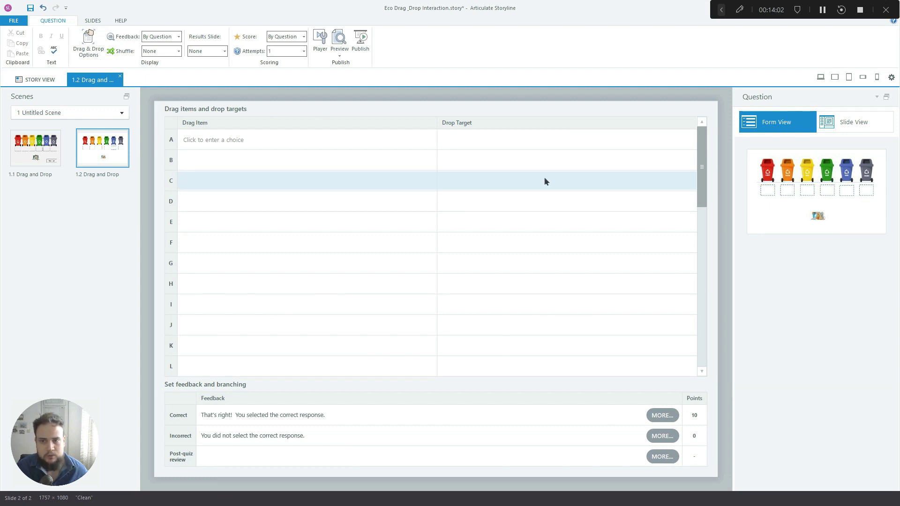
# Step: Make Watermelon.png the row A drag item with the Organic rectangle as its drop target
pyautogui.click(214, 145)
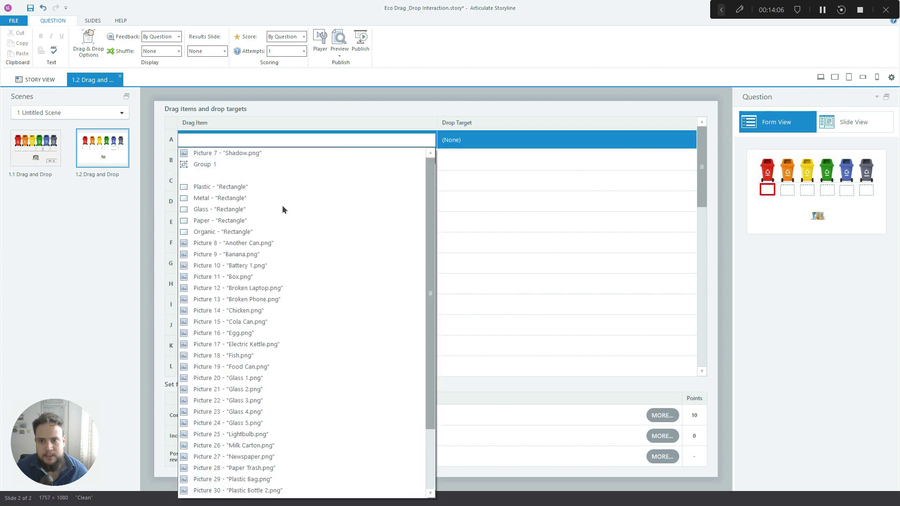
pyautogui.scroll(-3, 328, 353)
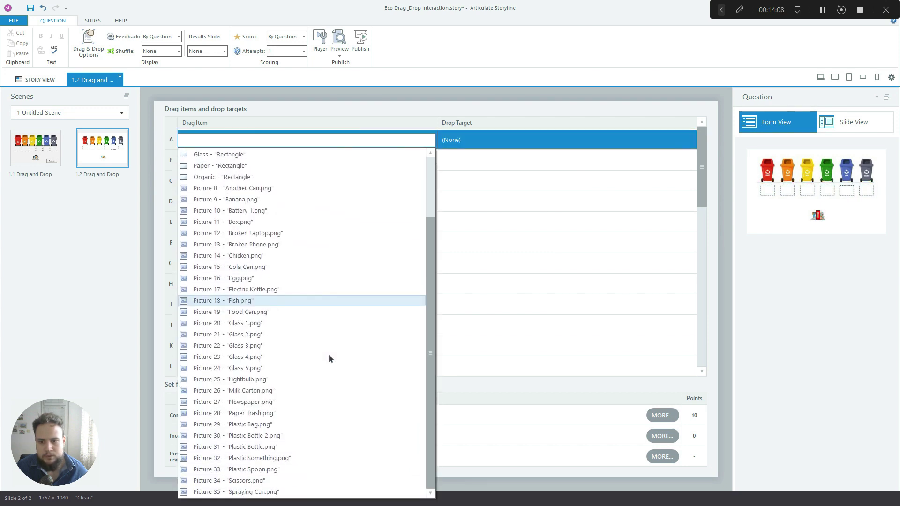
pyautogui.scroll(-3, 330, 359)
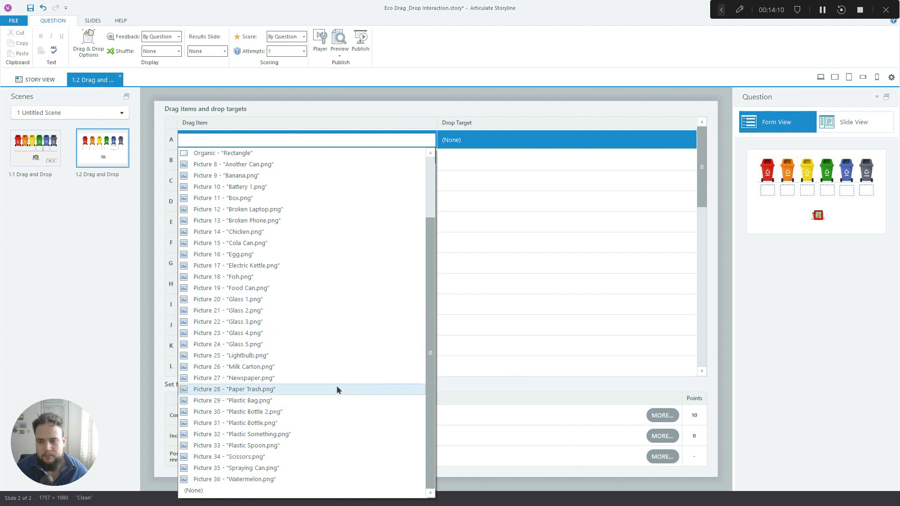
pyautogui.click(274, 479)
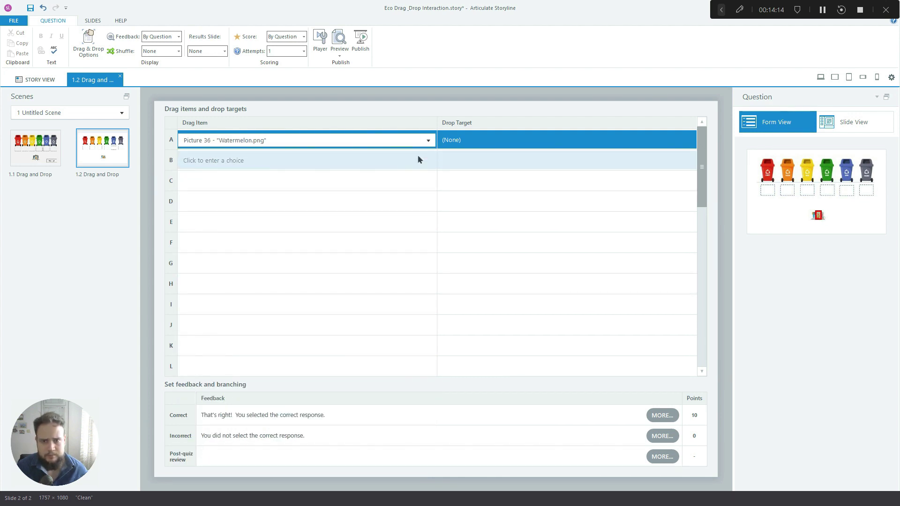
pyautogui.click(476, 140)
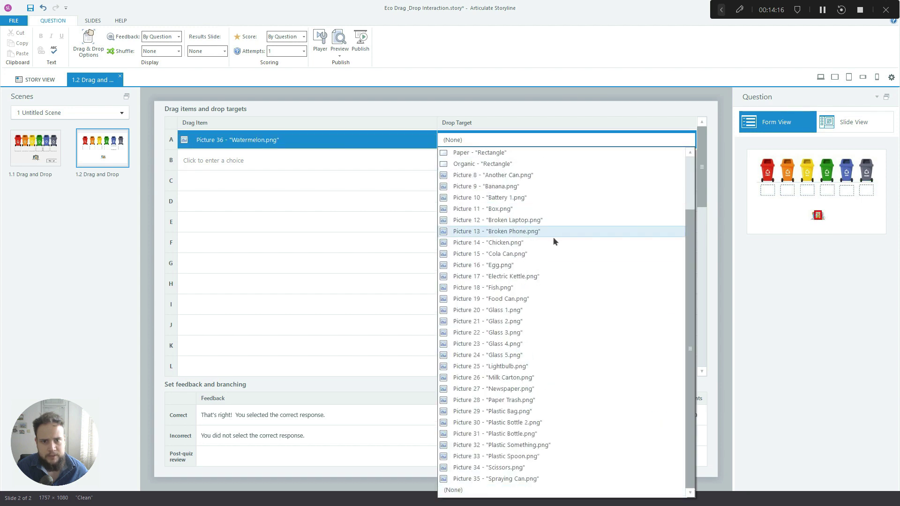
pyautogui.scroll(2, 551, 236)
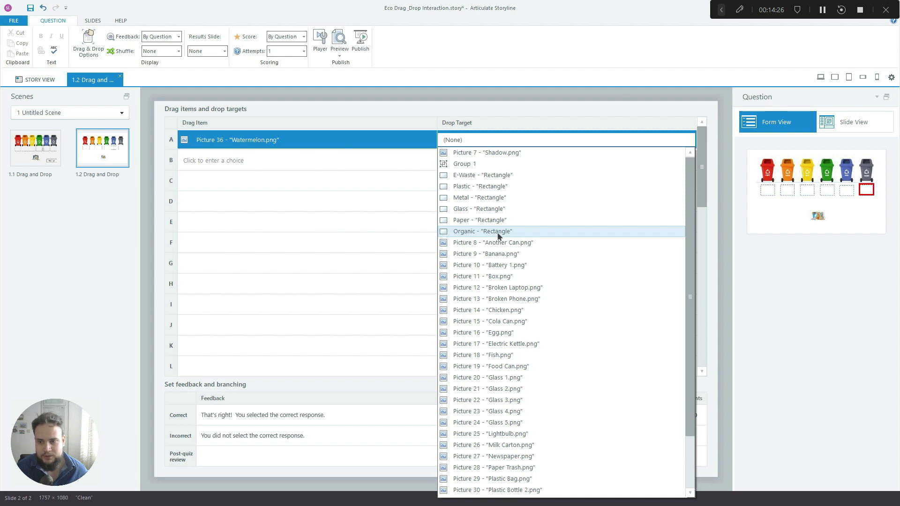
pyautogui.click(497, 231)
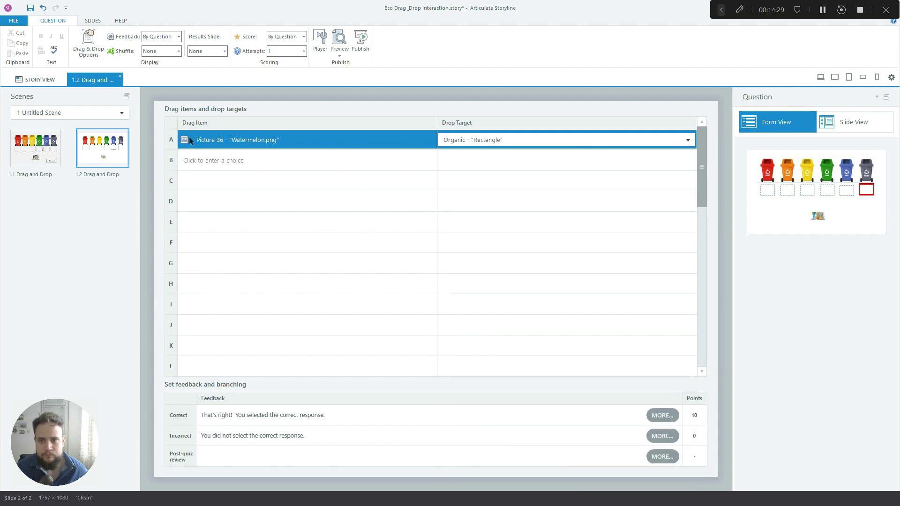
# Step: Pair Plastic Spoon, Plastic Bag, Paper Trash, Newspaper, Milk Carton, Lightbulb and two glass pictures with their zones
pyautogui.click(265, 475)
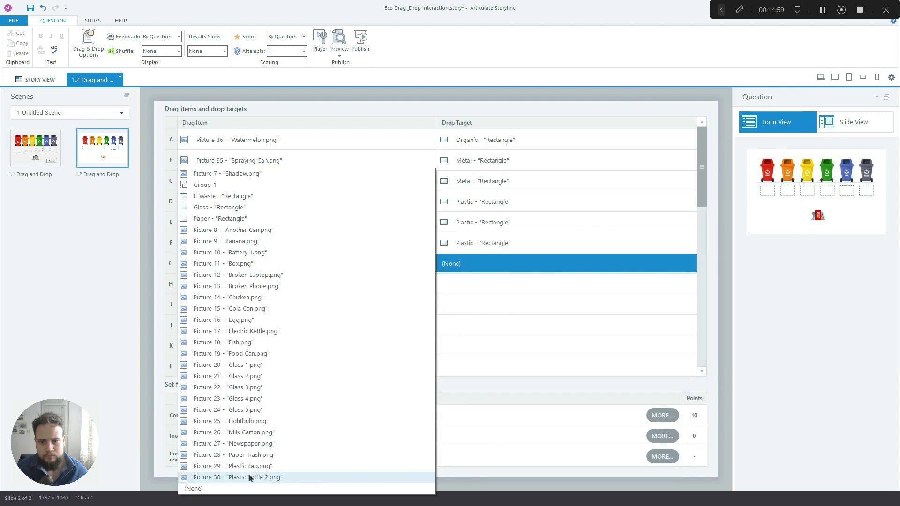
pyautogui.click(230, 284)
pyautogui.click(233, 477)
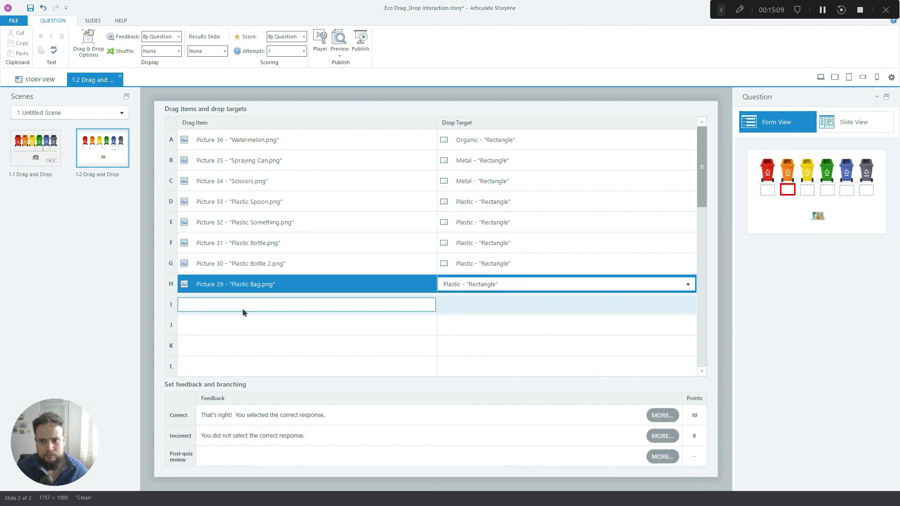
pyautogui.click(562, 304)
pyautogui.click(519, 257)
pyautogui.click(562, 346)
pyautogui.click(506, 265)
pyautogui.click(305, 366)
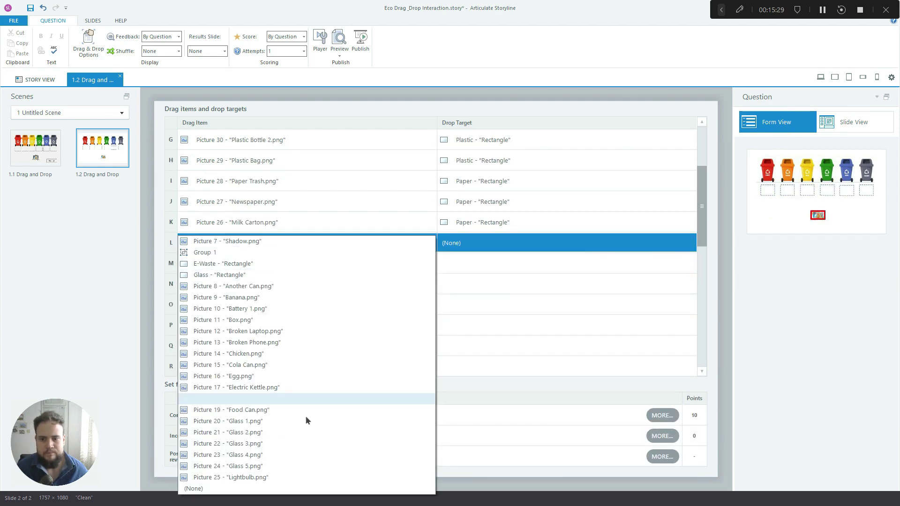
pyautogui.click(305, 390)
pyautogui.click(563, 367)
pyautogui.click(267, 251)
pyautogui.click(221, 354)
pyautogui.click(563, 305)
# Step: Match Glass 3, Glass 2 and Glass 1 to Glass, Food Can to Metal, and Fish to Organic
pyautogui.click(305, 304)
pyautogui.click(247, 477)
pyautogui.click(563, 304)
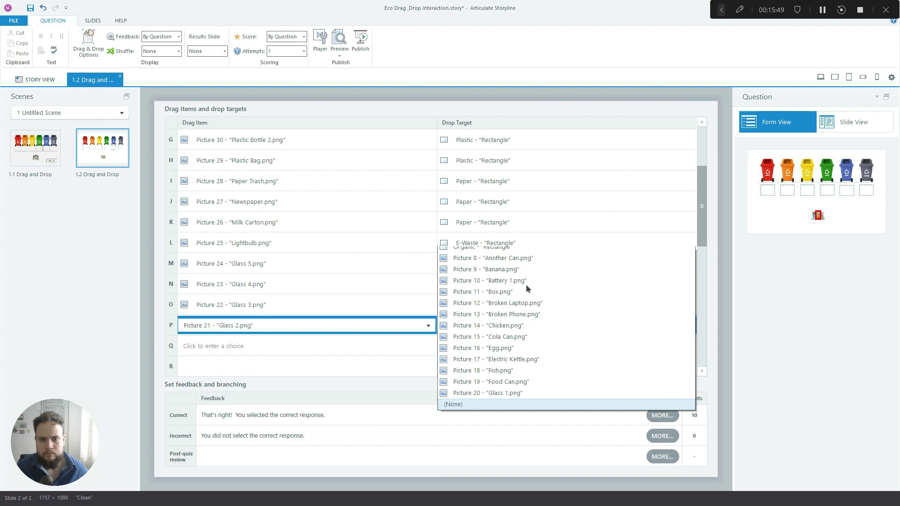
pyautogui.click(483, 293)
pyautogui.click(304, 326)
pyautogui.click(230, 468)
pyautogui.click(562, 325)
pyautogui.click(483, 314)
pyautogui.click(556, 299)
pyautogui.click(483, 365)
# Step: Pair Electric Kettle, Egg, Cola Can, Chicken, Broken Phone, Broken Laptop, Box and Battery 1 with their zones
pyautogui.click(213, 346)
pyautogui.click(562, 345)
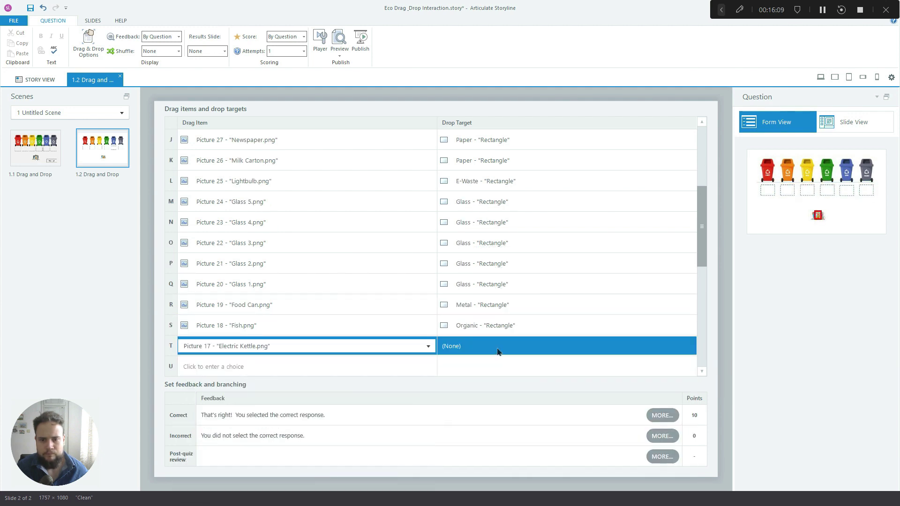
pyautogui.click(480, 342)
pyautogui.click(213, 346)
pyautogui.click(563, 346)
pyautogui.click(213, 345)
pyautogui.click(563, 325)
pyautogui.click(482, 417)
pyautogui.click(213, 346)
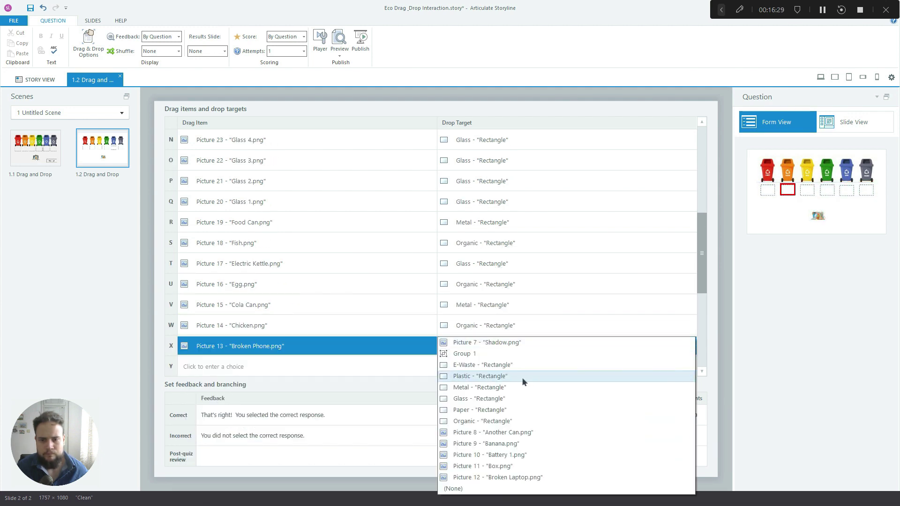
pyautogui.click(562, 326)
pyautogui.click(480, 361)
pyautogui.click(213, 346)
pyautogui.click(562, 325)
# Step: Match Banana to Organic and Another Can to Metal, leaving the final row empty
pyautogui.click(213, 346)
pyautogui.click(448, 333)
pyautogui.click(449, 333)
pyautogui.click(483, 356)
pyautogui.click(214, 346)
pyautogui.click(234, 375)
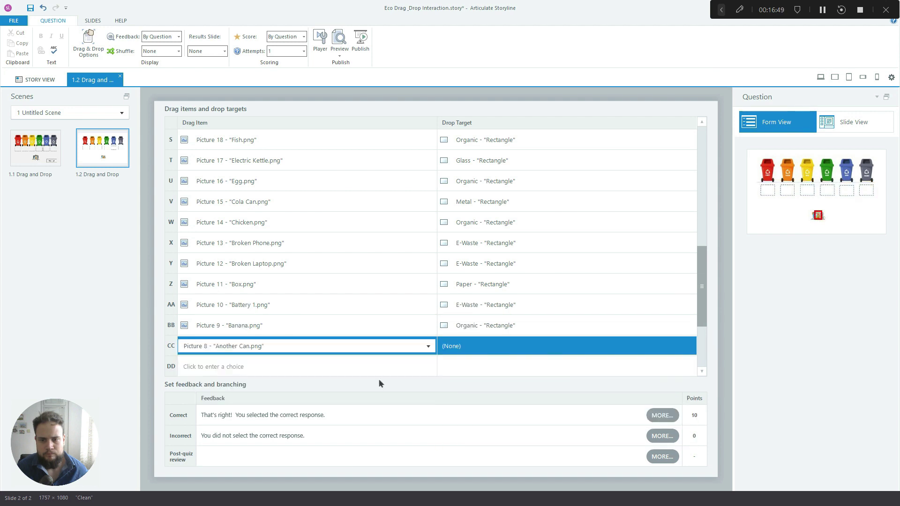
pyautogui.click(562, 346)
pyautogui.click(483, 375)
pyautogui.click(213, 366)
pyautogui.press('Escape')
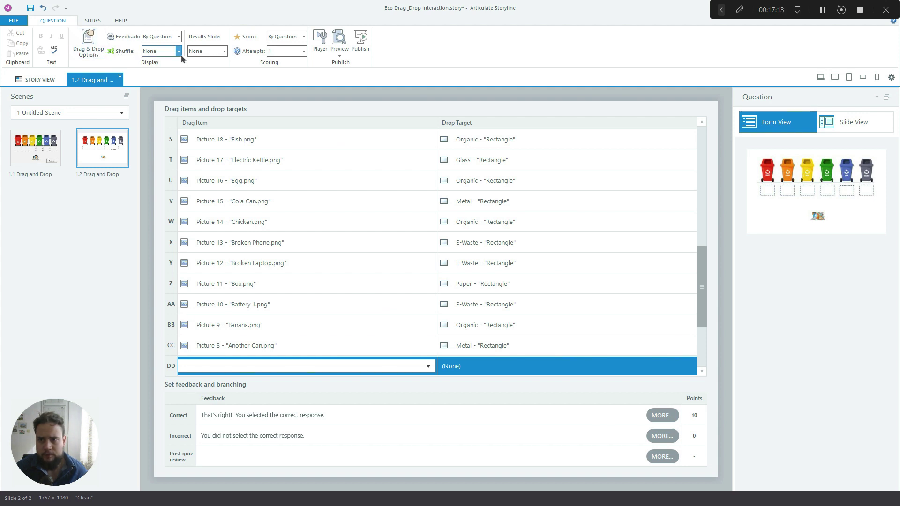
# Step: Leave the table's last row empty, switch to Slide View and open Drag & Drop Options
pyautogui.press('Tab')
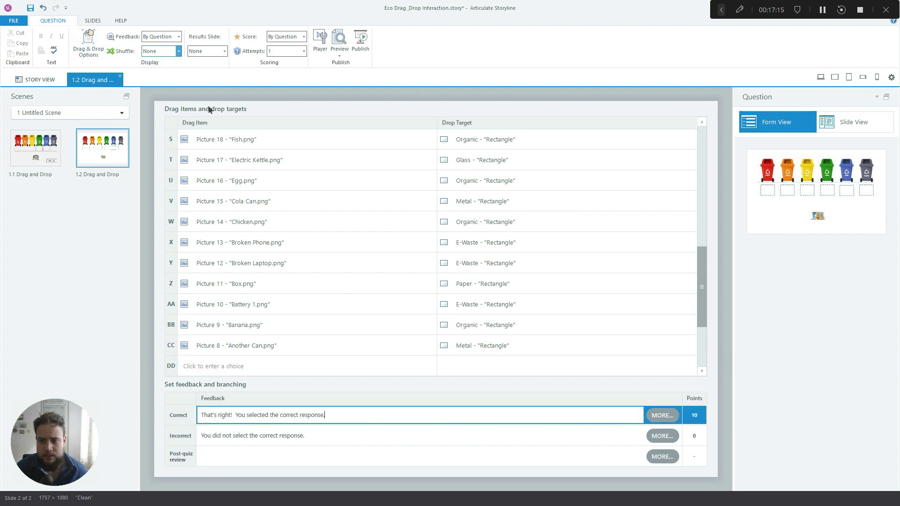
pyautogui.press('Return')
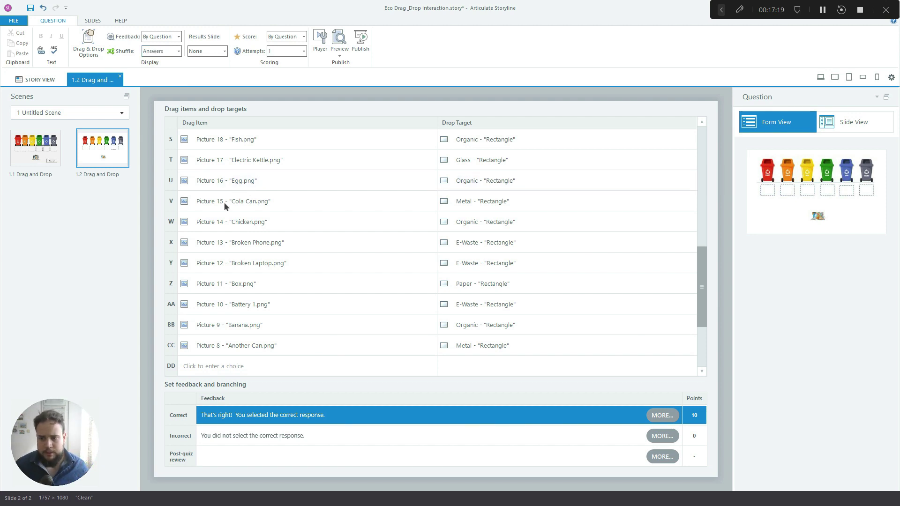
pyautogui.click(238, 184)
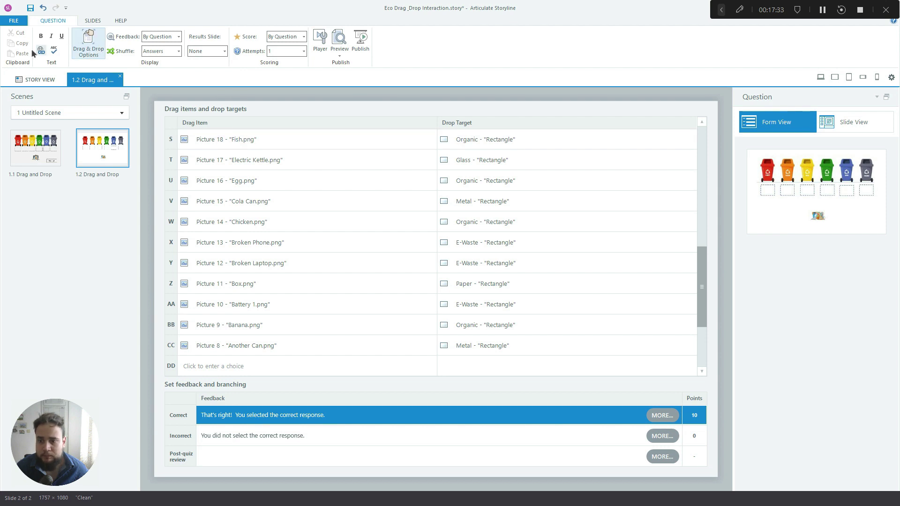
pyautogui.click(850, 129)
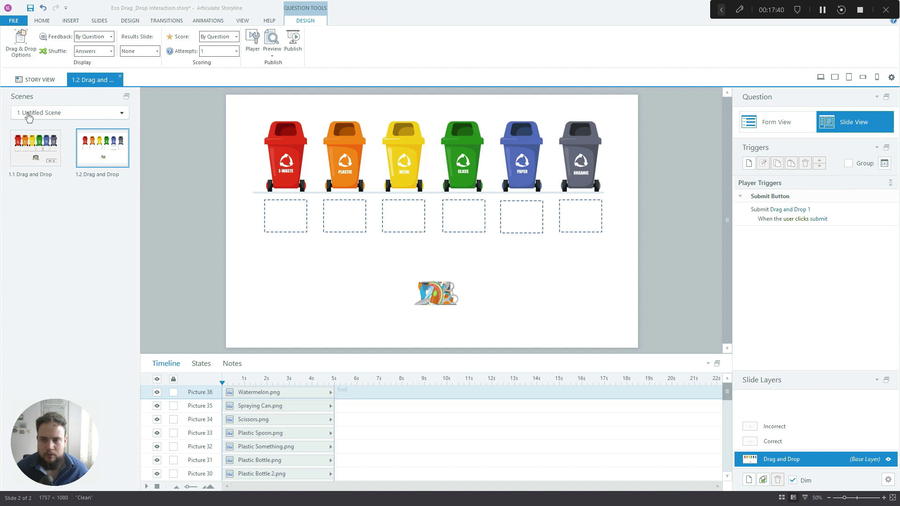
pyautogui.click(21, 46)
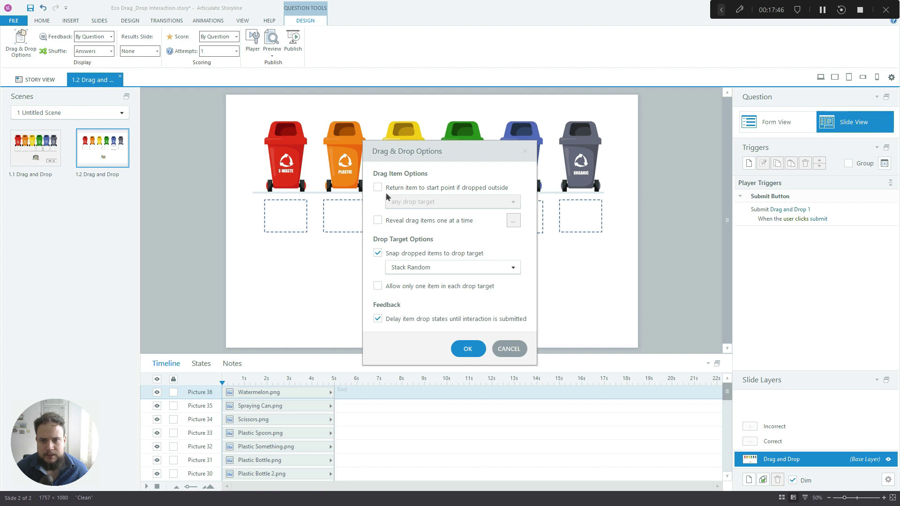
# Step: Return items to start unless dropped on a correct target, reveal items one at a time, and use Stack Offset
pyautogui.click(447, 188)
pyautogui.click(450, 202)
pyautogui.click(447, 229)
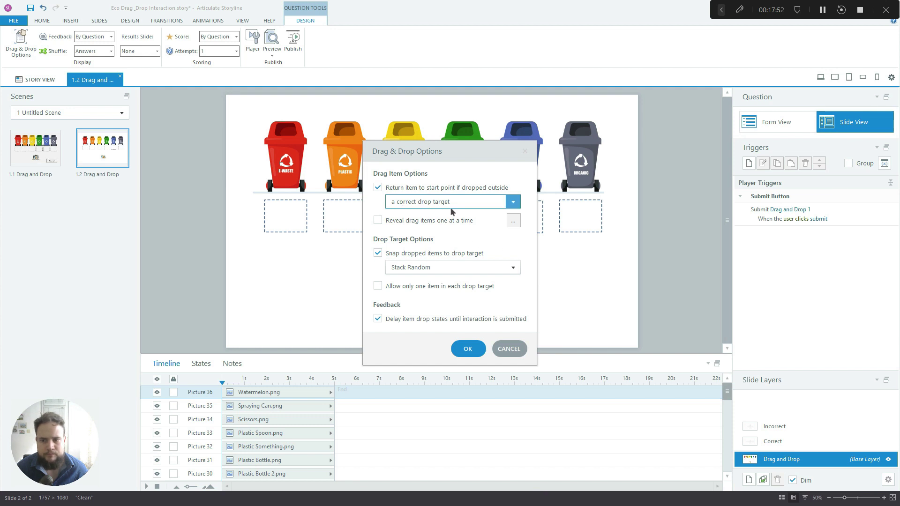
pyautogui.click(377, 220)
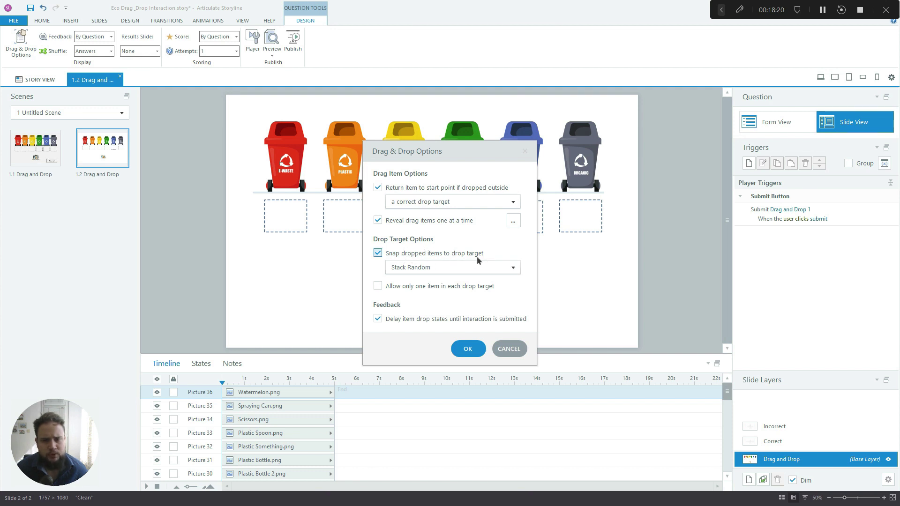
pyautogui.click(493, 270)
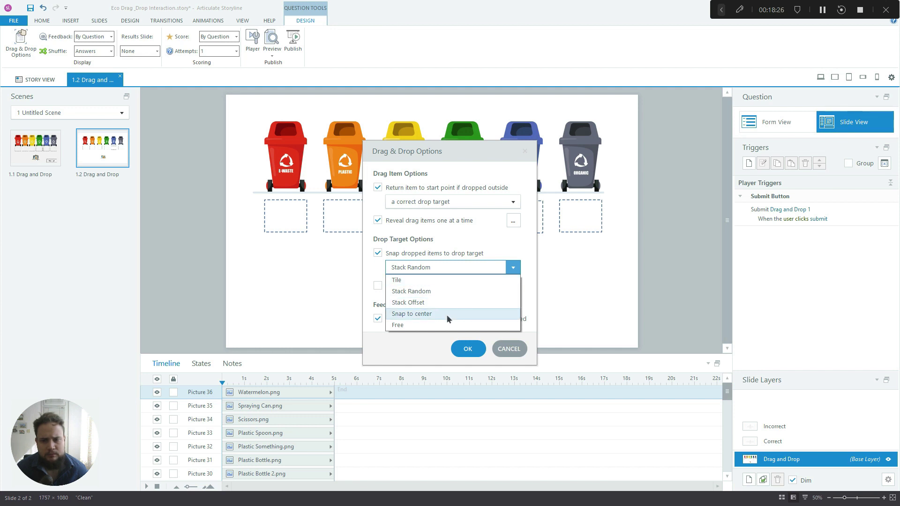
pyautogui.click(454, 303)
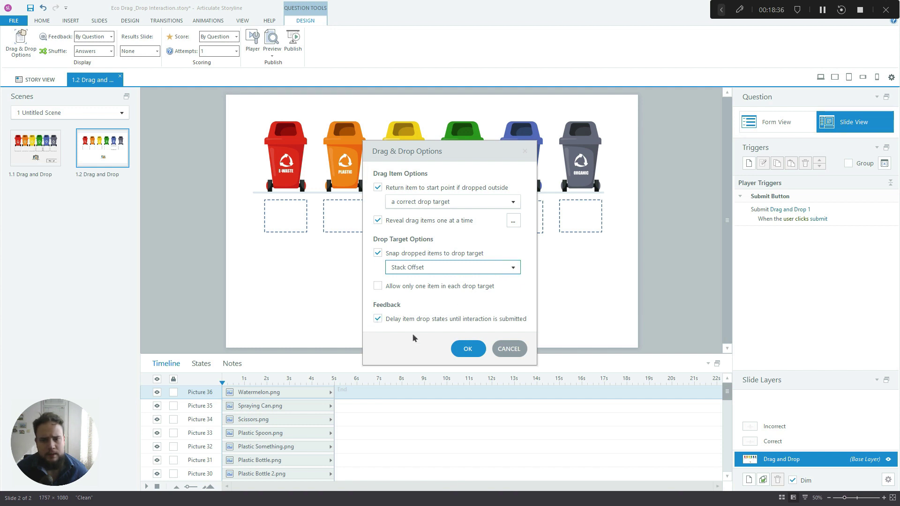
pyautogui.click(468, 349)
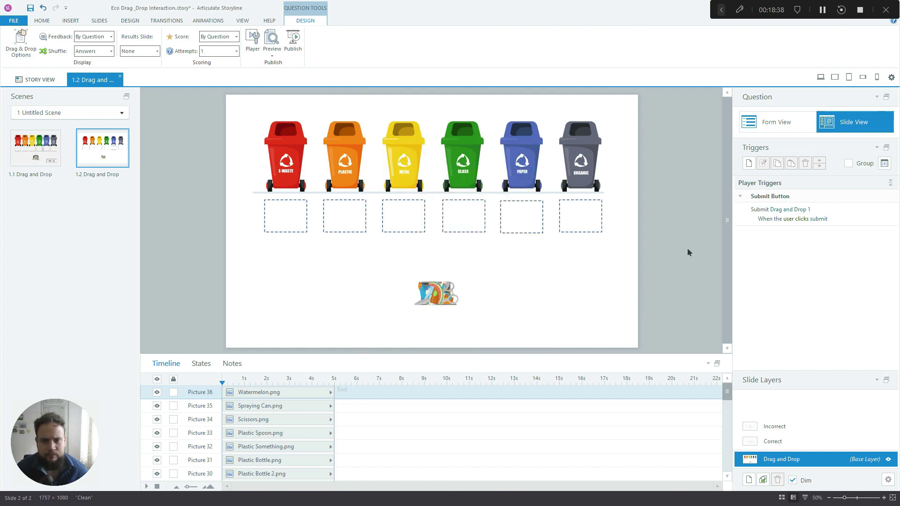
# Step: Preview the slide and sort the watermelon rind, spray can, bottle, newspaper, lightbulb and glass jar into bins
pyautogui.click(820, 77)
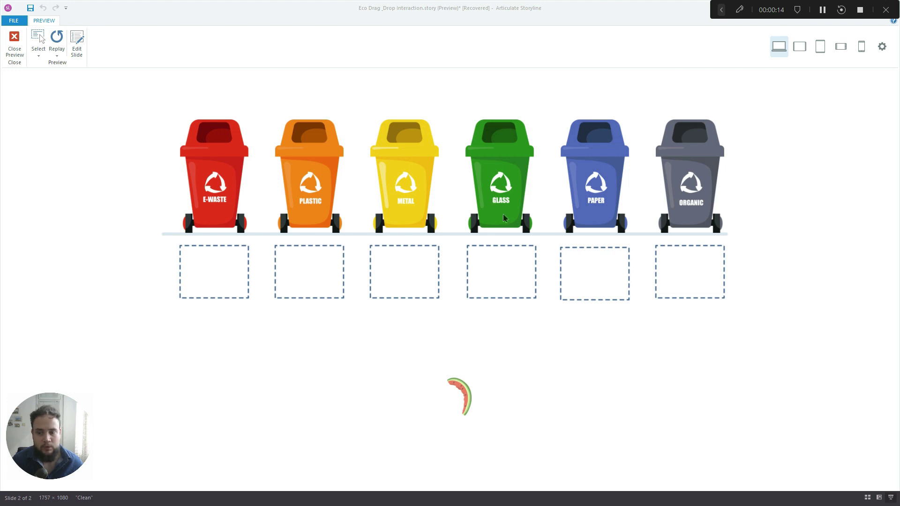
pyautogui.moveTo(467, 385)
pyautogui.mouseDown()
pyautogui.moveTo(692, 306)
pyautogui.moveTo(690, 268)
pyautogui.mouseUp()
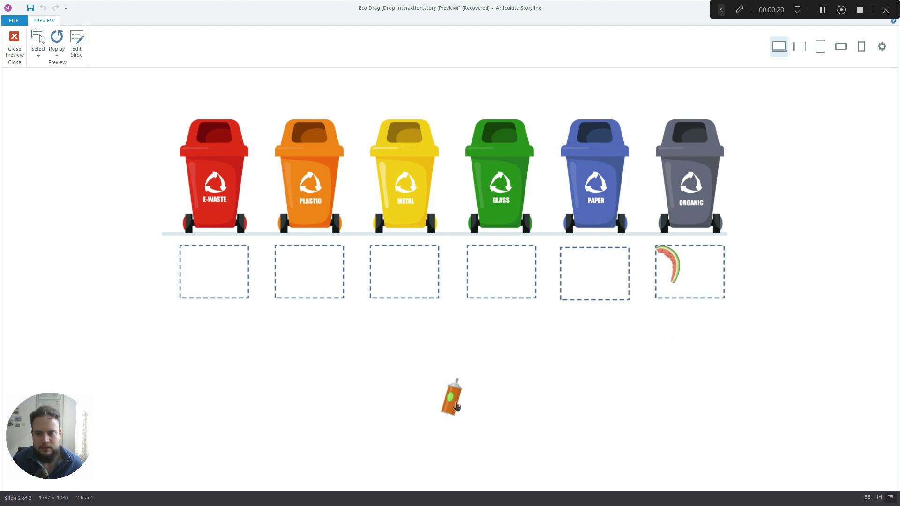
pyautogui.moveTo(454, 408)
pyautogui.mouseDown()
pyautogui.moveTo(381, 270)
pyautogui.moveTo(342, 272)
pyautogui.moveTo(296, 291)
pyautogui.mouseUp()
pyautogui.moveTo(368, 332); pyautogui.dragTo(305, 272)
pyautogui.moveTo(553, 318); pyautogui.dragTo(586, 272)
pyautogui.moveTo(262, 328); pyautogui.dragTo(197, 267)
pyautogui.moveTo(459, 396); pyautogui.dragTo(403, 274)
# Step: Sort the glass shard, kettle, eggshell, cola can, food scraps, laptop and cardboard, then close the preview
pyautogui.moveTo(464, 395); pyautogui.dragTo(203, 271)
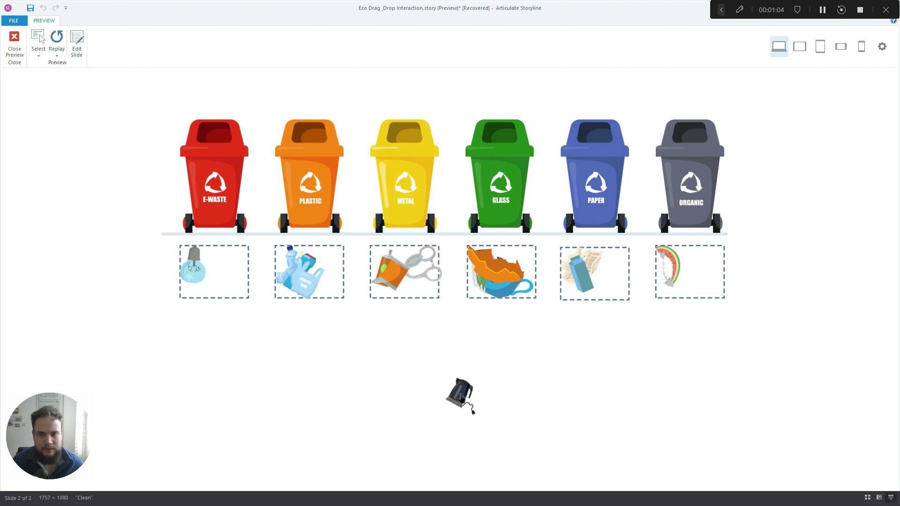
pyautogui.moveTo(459, 393); pyautogui.dragTo(487, 271)
pyautogui.moveTo(457, 401); pyautogui.dragTo(687, 272)
pyautogui.moveTo(455, 396); pyautogui.dragTo(684, 277)
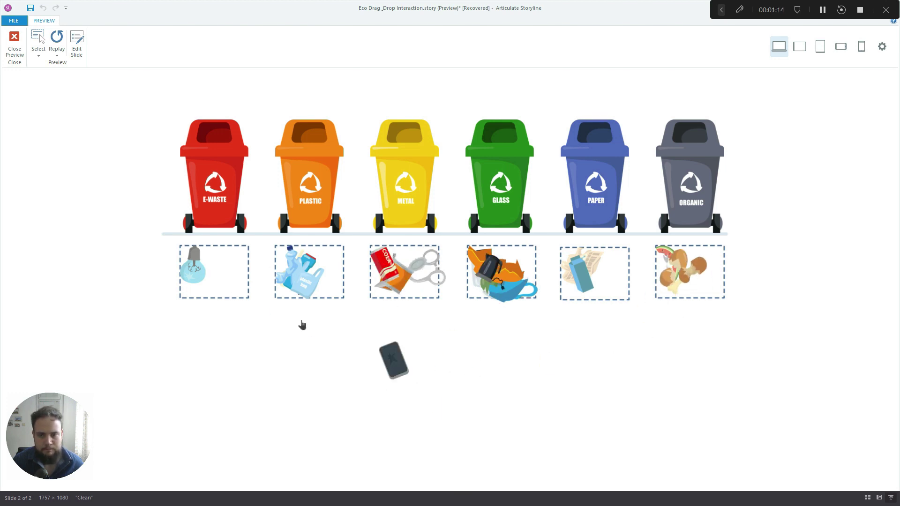
pyautogui.moveTo(393, 373); pyautogui.dragTo(213, 269)
pyautogui.moveTo(472, 396); pyautogui.dragTo(592, 274)
pyautogui.moveTo(440, 396); pyautogui.dragTo(403, 274)
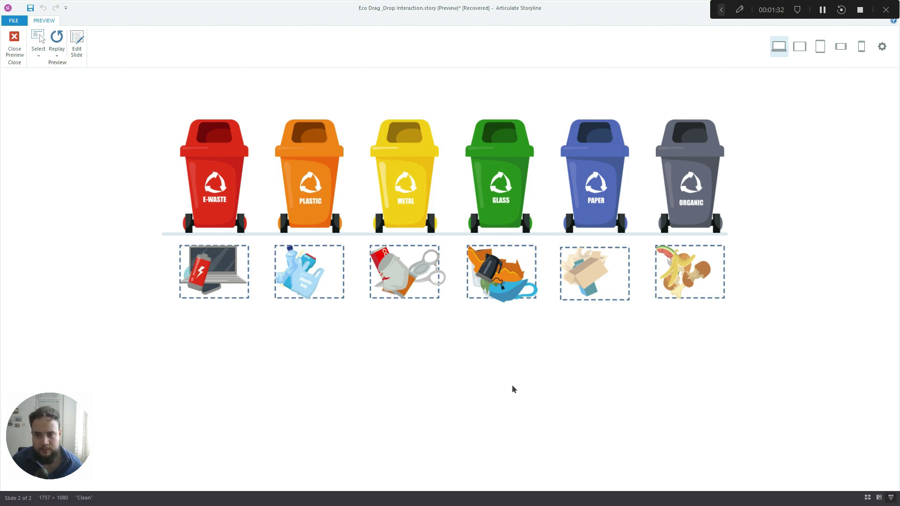
pyautogui.click(15, 53)
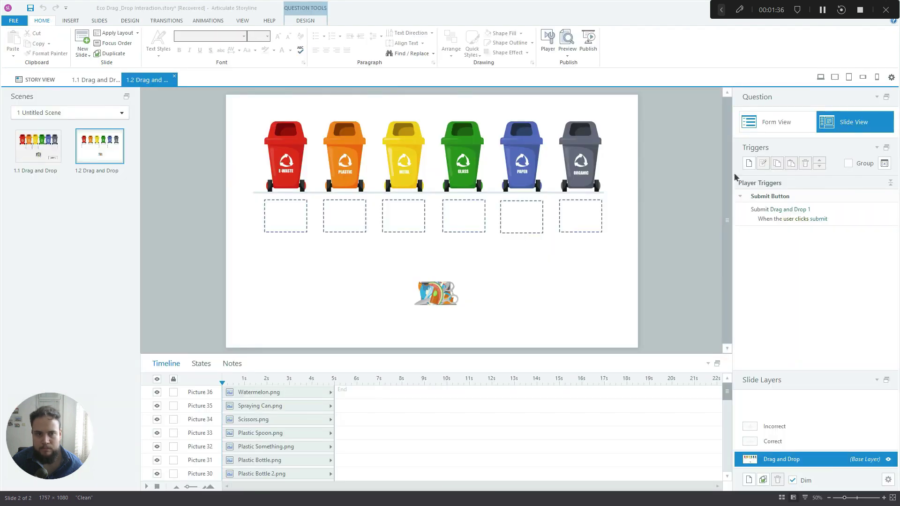
# Step: In Form View, change row T's Electric Kettle drop target from Glass to E-Waste, then return to Slide View
pyautogui.click(762, 122)
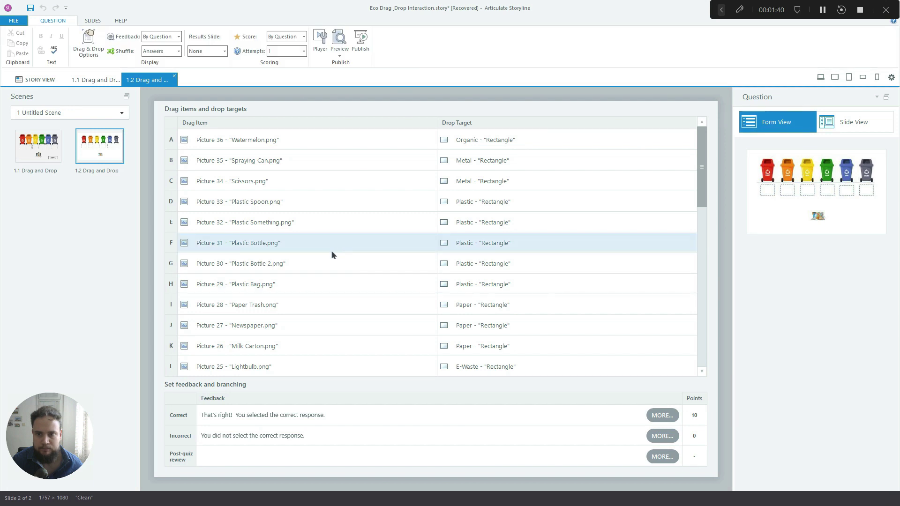
pyautogui.scroll(-3, 330, 228)
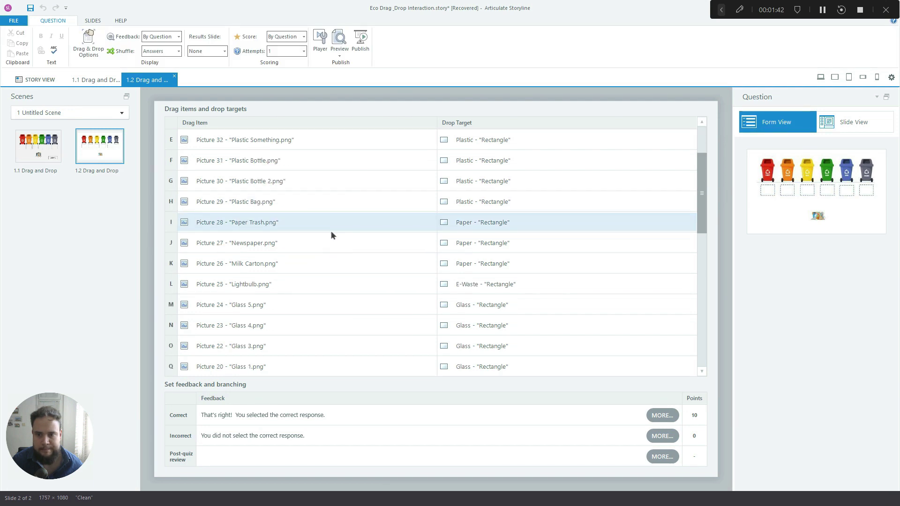
pyautogui.scroll(-1, 330, 232)
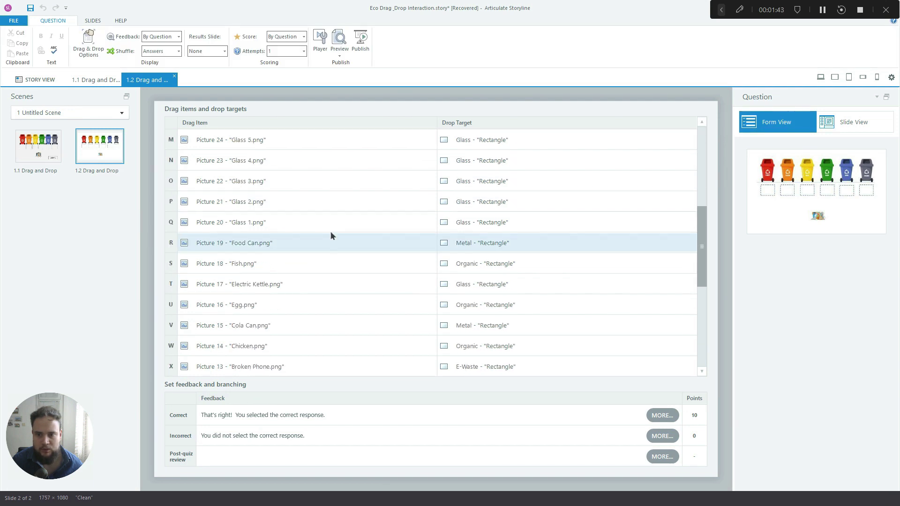
pyautogui.click(490, 285)
pyautogui.click(503, 318)
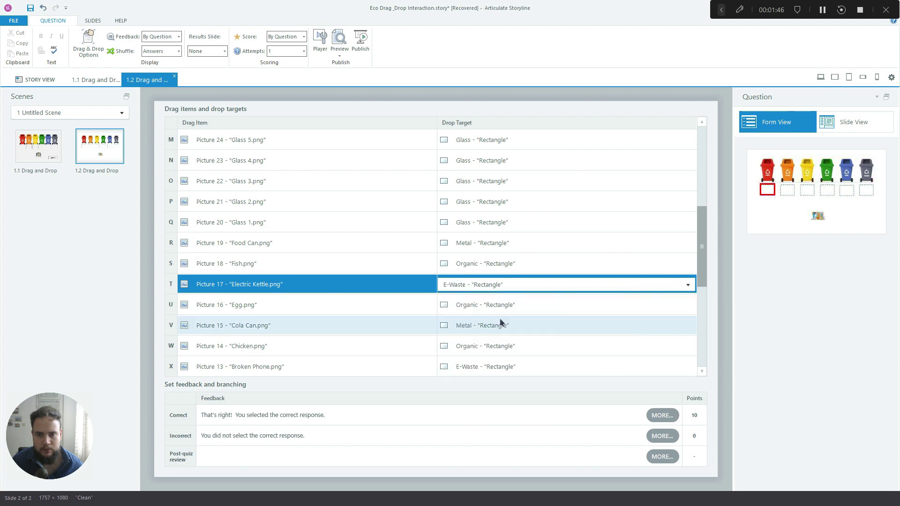
pyautogui.click(852, 125)
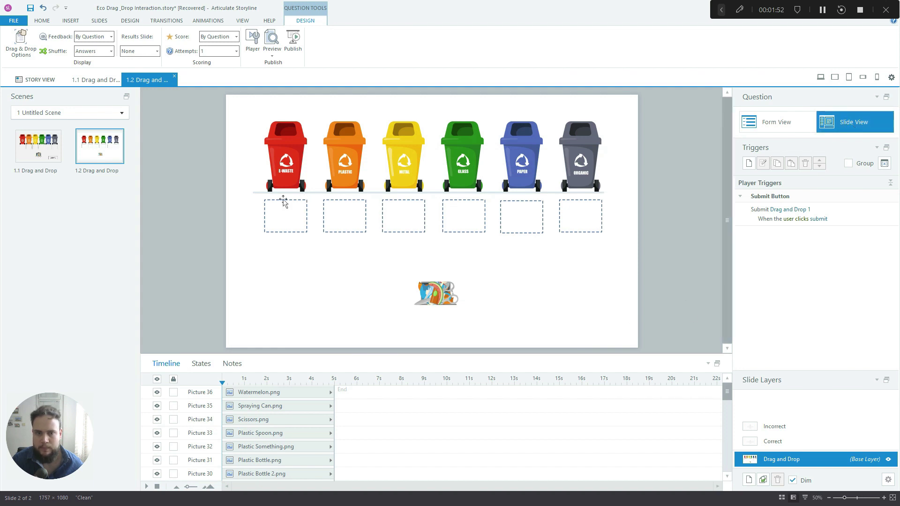
# Step: Copy slide 1.1's Submit button onto slide 1.2 and set its trigger to submit Drag and Drop 1
pyautogui.doubleClick(47, 145)
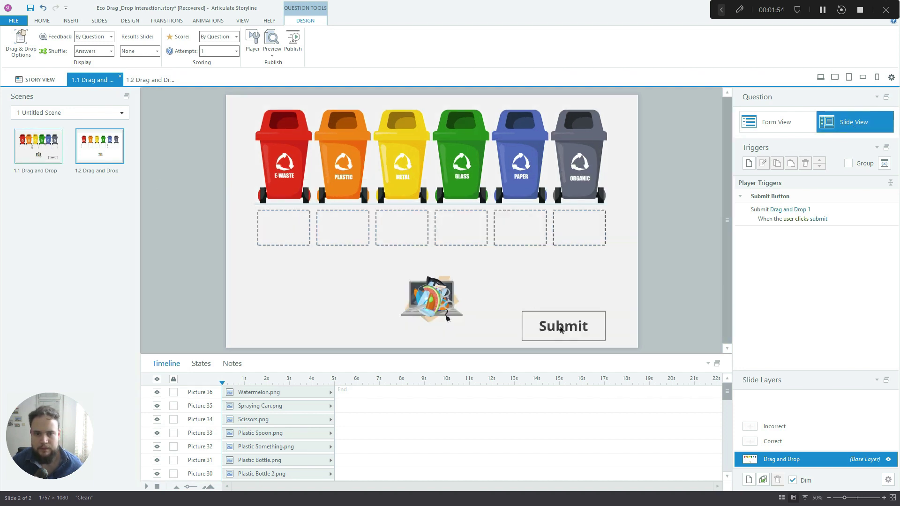
pyautogui.click(590, 313)
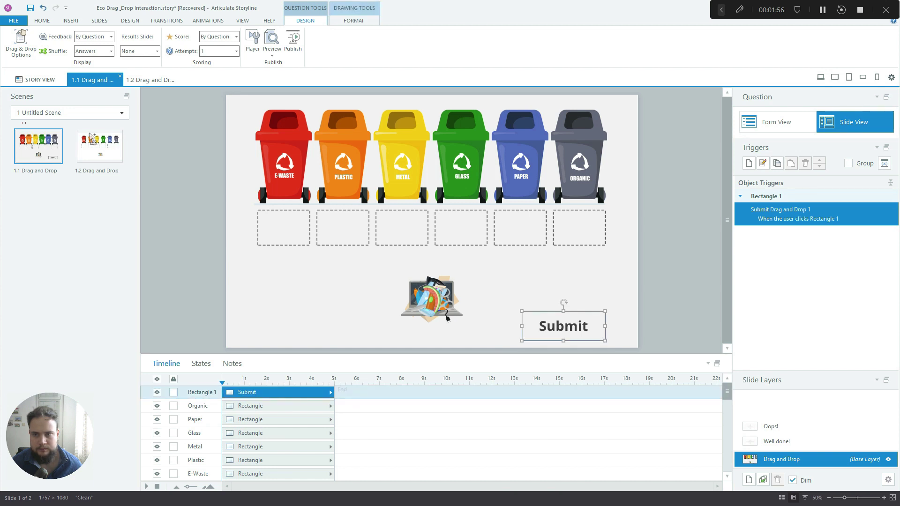
pyautogui.doubleClick(90, 149)
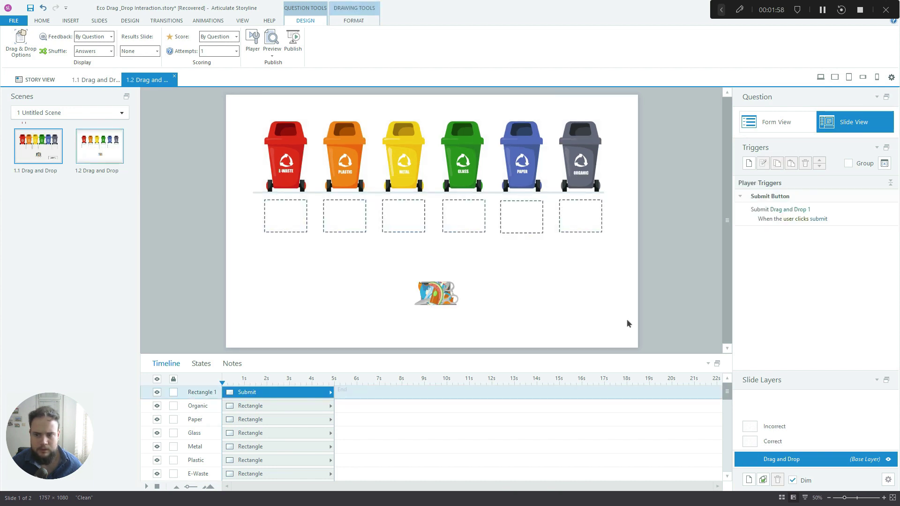
pyautogui.click(579, 320)
pyautogui.click(664, 276)
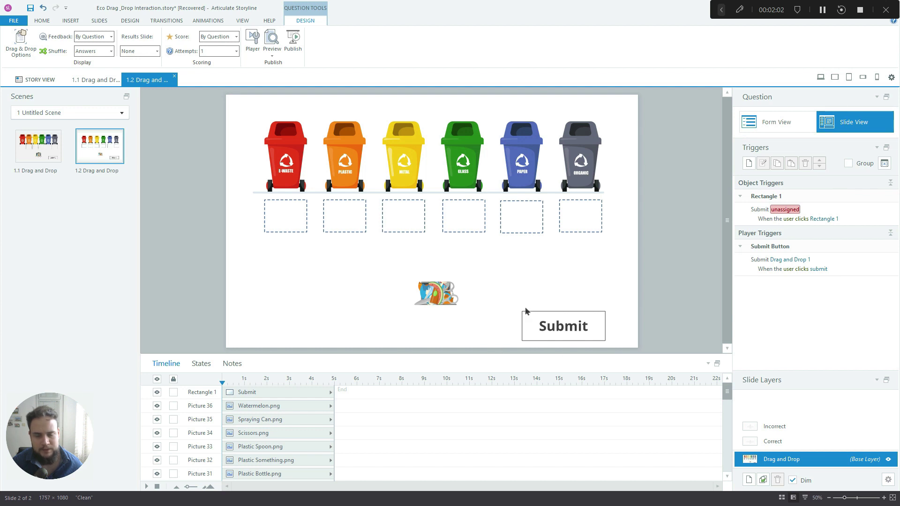
pyautogui.click(572, 313)
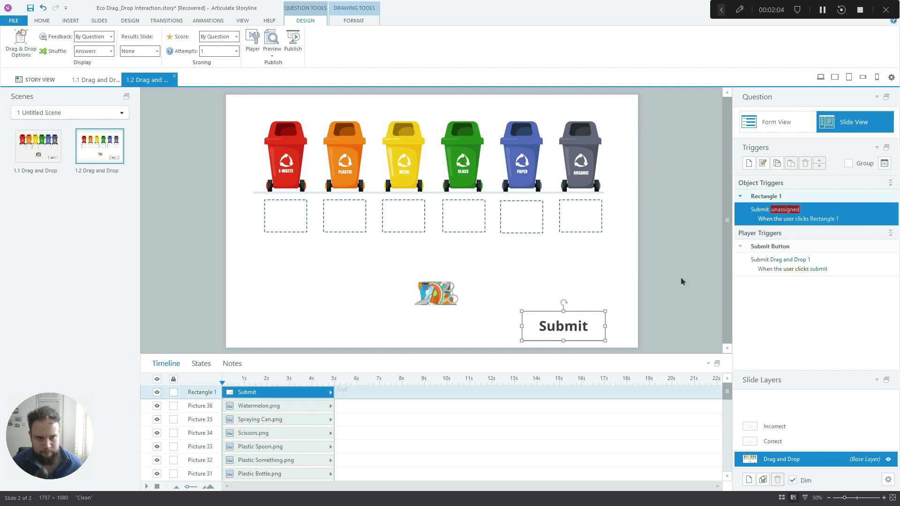
pyautogui.click(789, 213)
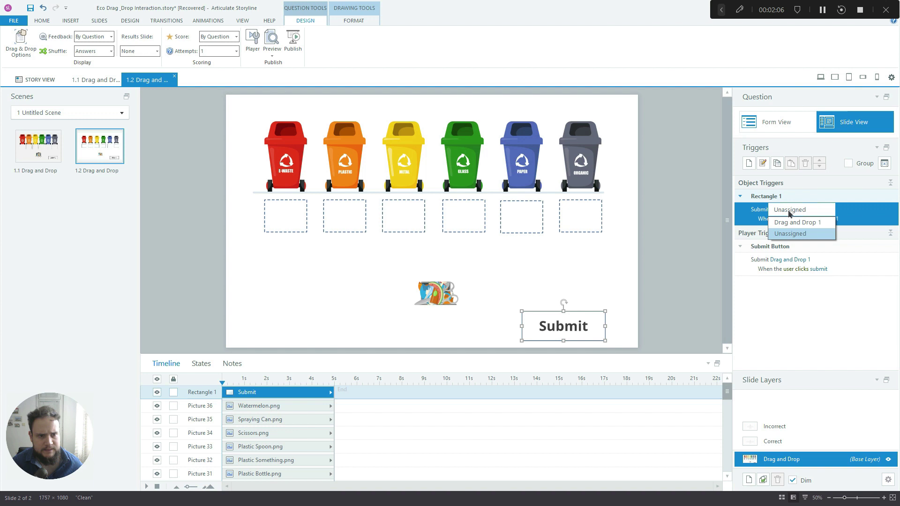
pyautogui.click(802, 223)
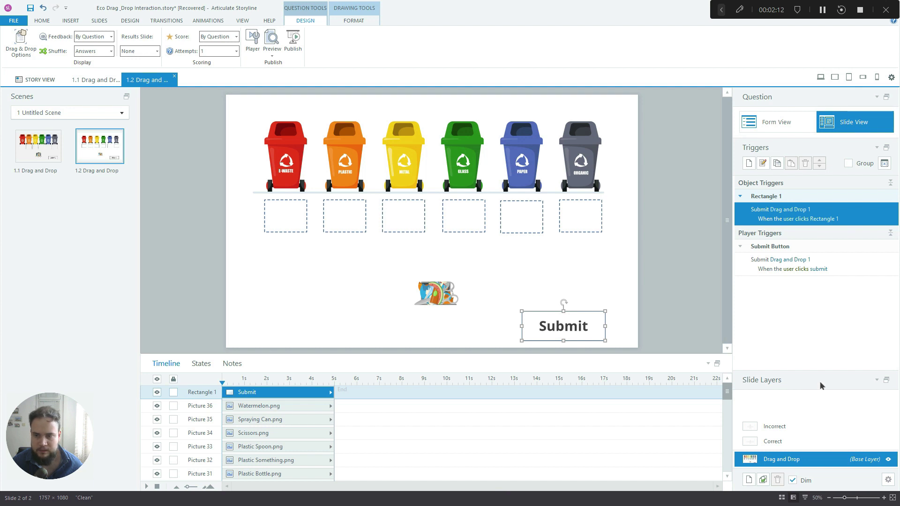
# Step: Retitle slide 1.2's Correct feedback layer 'Well done!' and select its message text
pyautogui.click(782, 442)
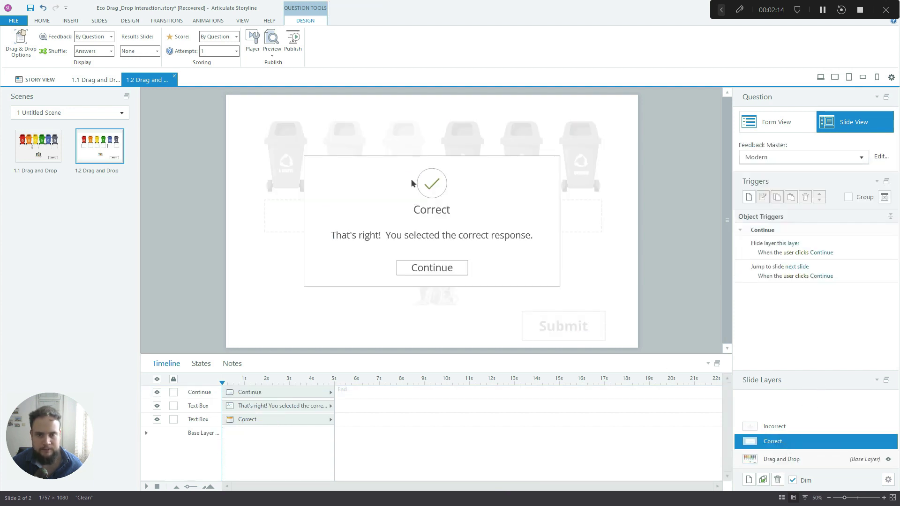
pyautogui.doubleClick(442, 210)
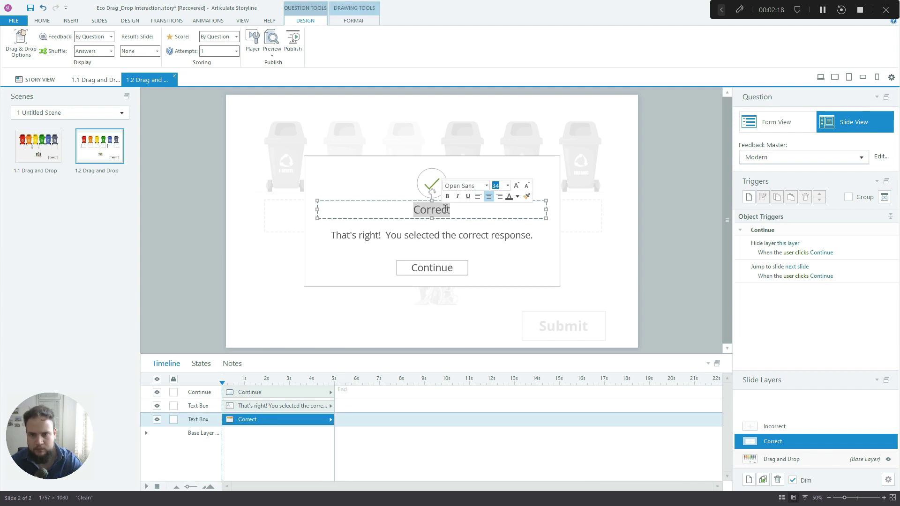
pyautogui.write('Well done!')
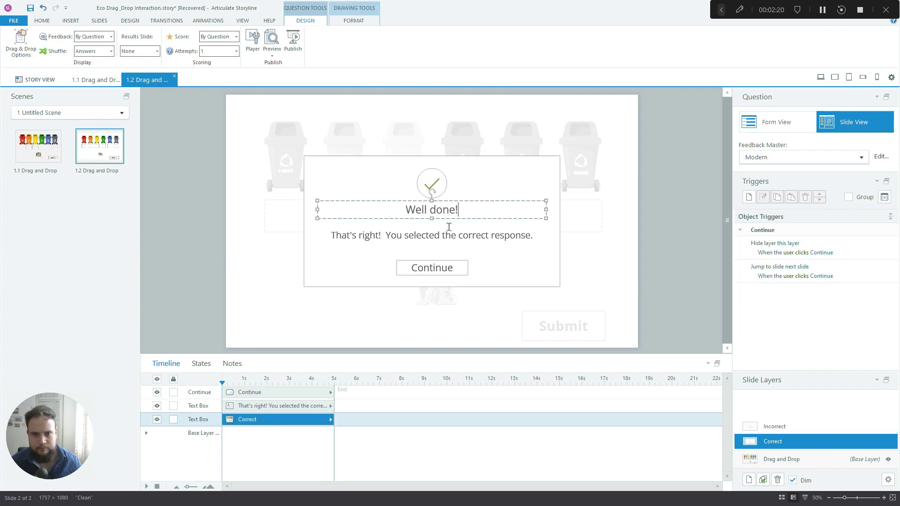
pyautogui.click(449, 237)
pyautogui.tripleClick(479, 233)
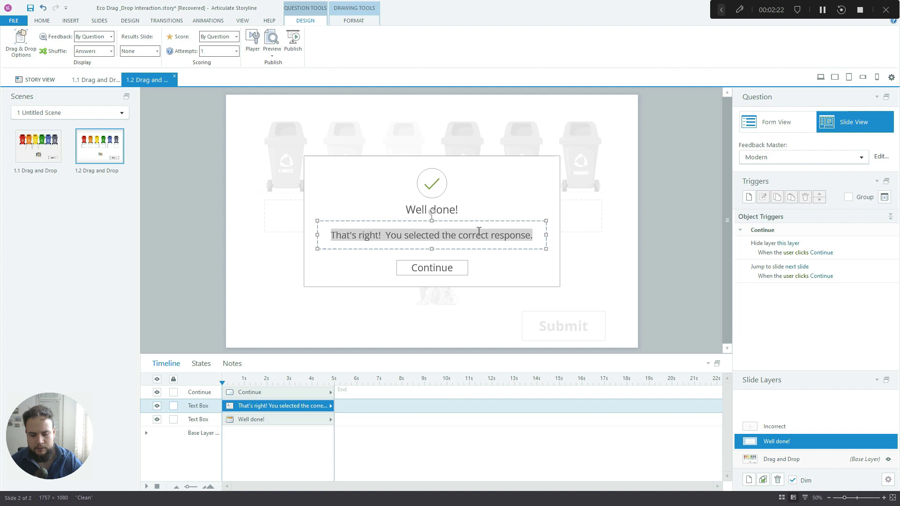
# Step: Copy slide 1.1's Well done! message and paste it over slide 1.2's success text
pyautogui.click(26, 148)
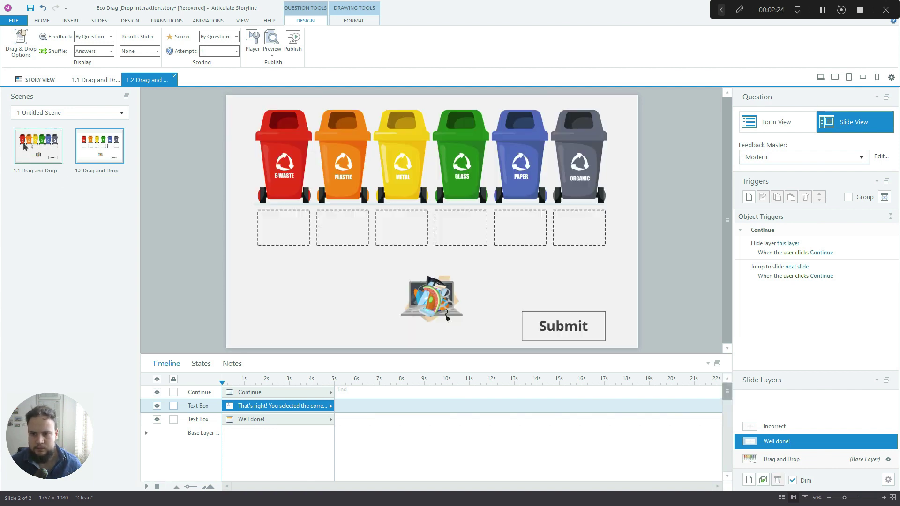
pyautogui.click(776, 440)
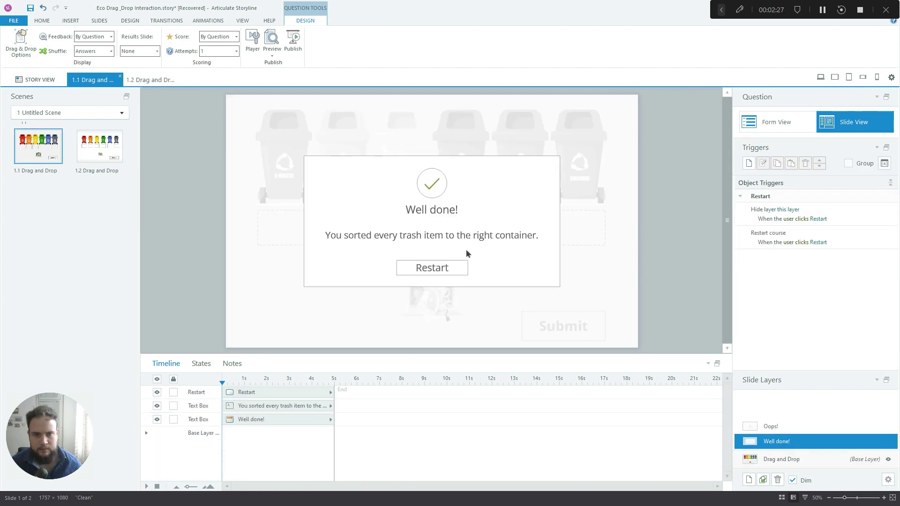
pyautogui.click(439, 235)
pyautogui.doubleClick(442, 235)
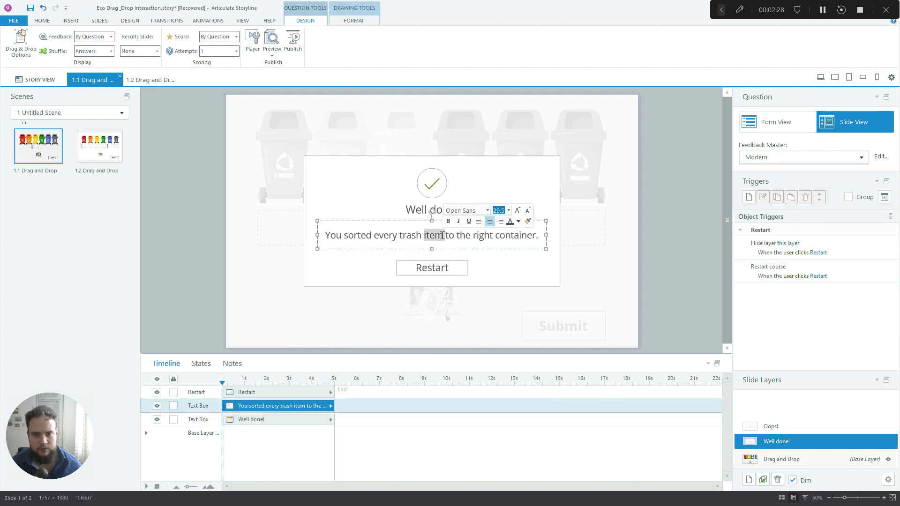
pyautogui.hotkey('ctrl', 'a')
pyautogui.hotkey('ctrl', 'c')
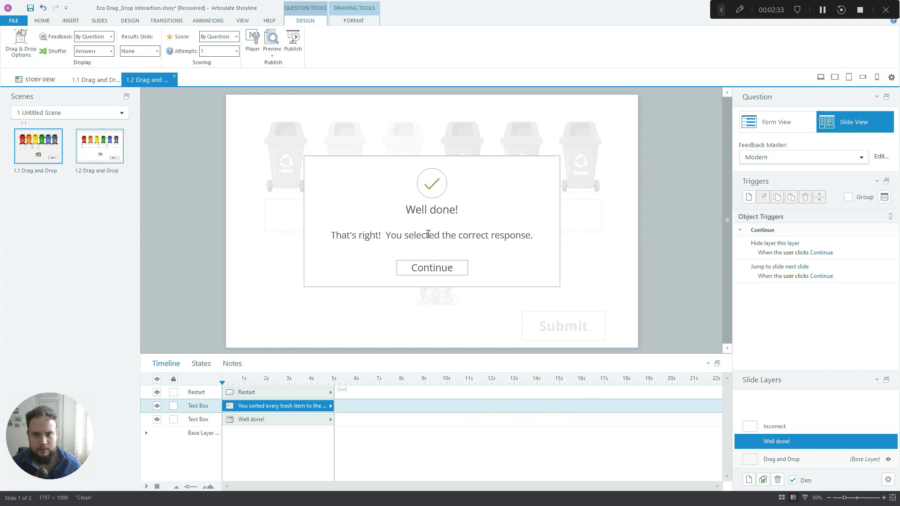
pyautogui.click(429, 236)
pyautogui.hotkey('ctrl', 'a')
pyautogui.hotkey('ctrl', 'v')
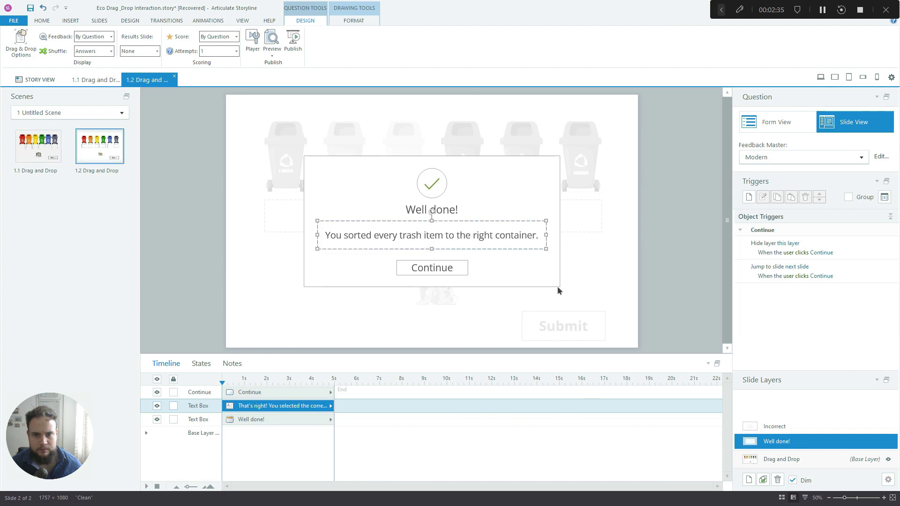
# Step: Relabel the Well done! layer's Continue button as Restart
pyautogui.click(434, 270)
pyautogui.click(432, 267)
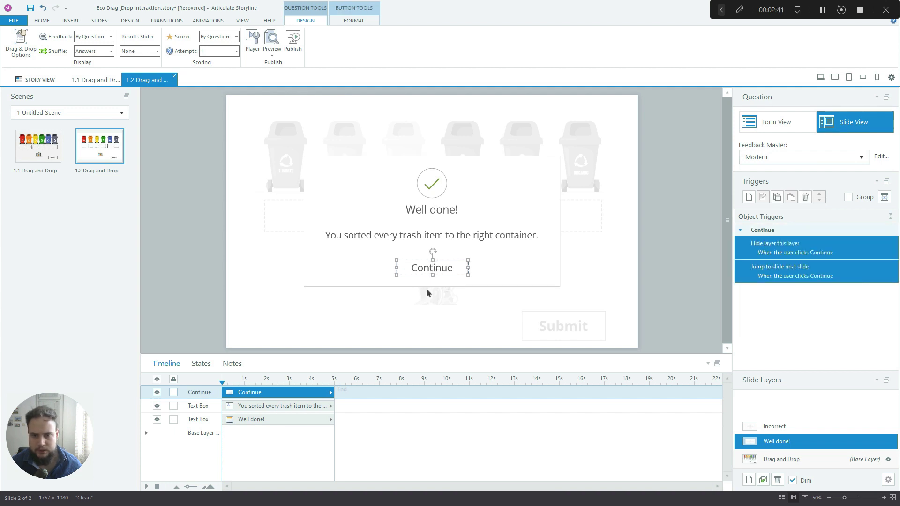
pyautogui.doubleClick(441, 267)
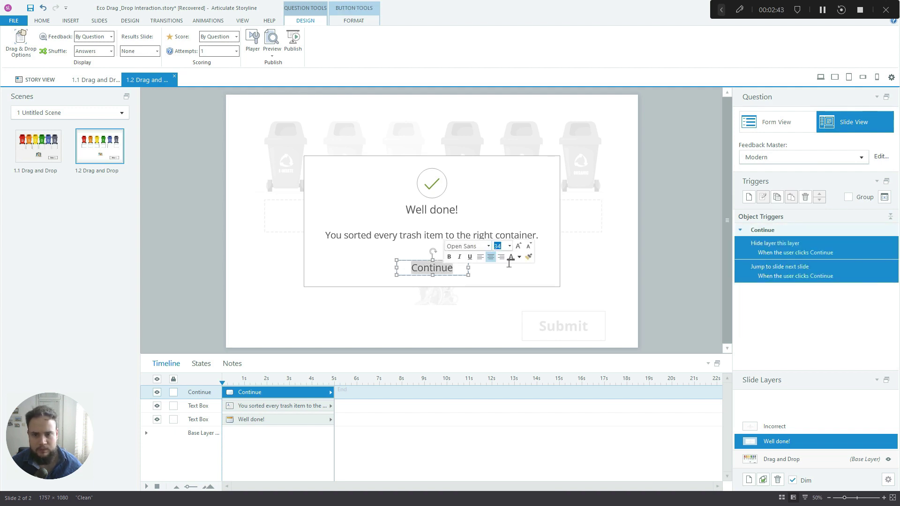
pyautogui.write('Restart')
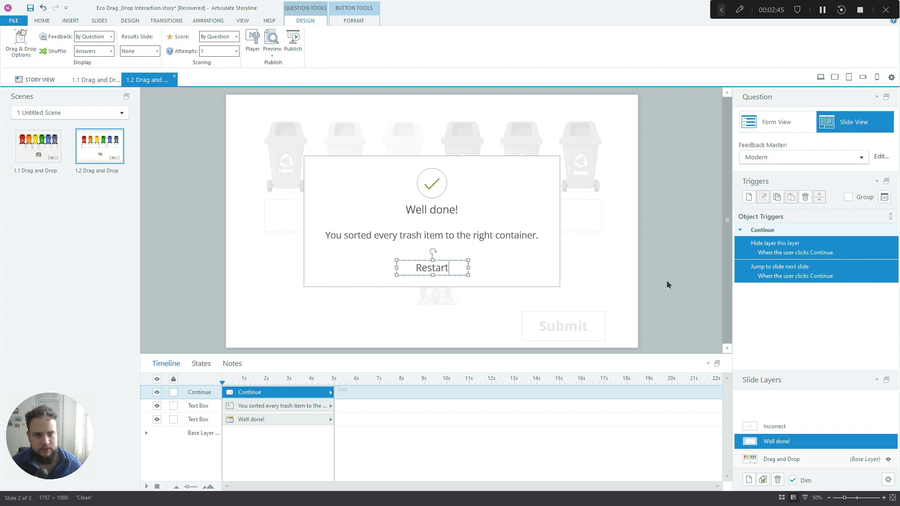
pyautogui.click(817, 291)
# Step: Rename the button object to Restart in the timeline
pyautogui.click(844, 276)
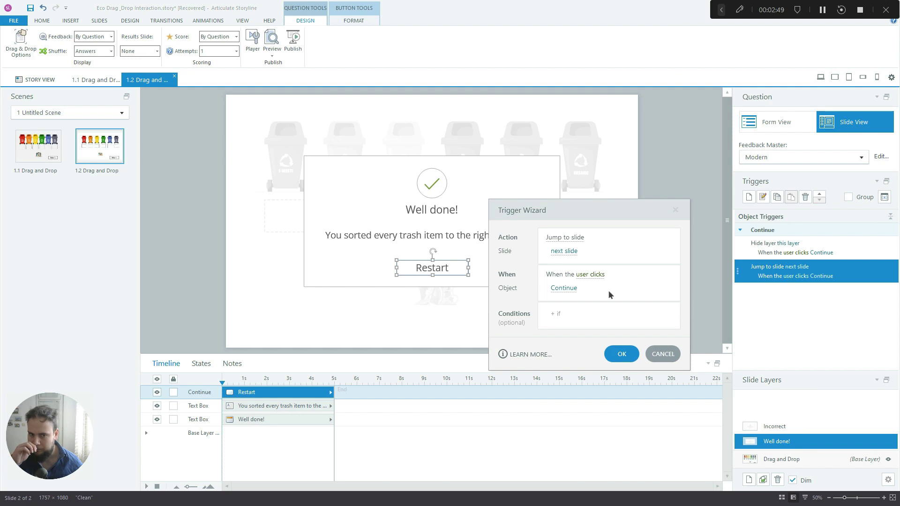
pyautogui.click(663, 354)
pyautogui.doubleClick(196, 392)
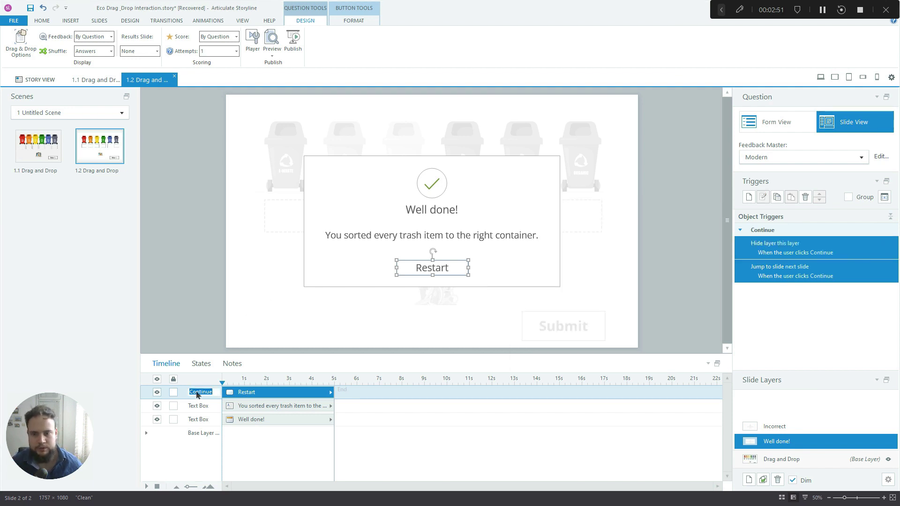
pyautogui.write('Restart')
pyautogui.press('Return')
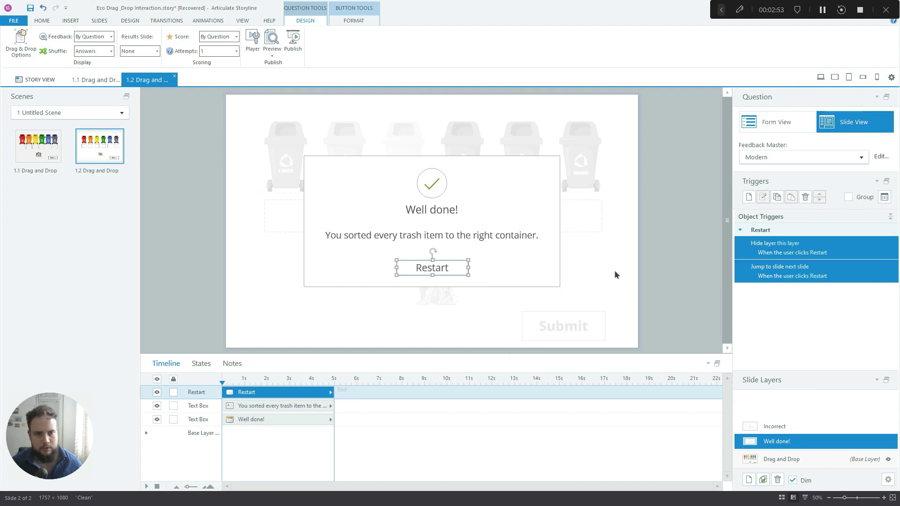
# Step: Change the button's Jump to slide trigger action to Restart course
pyautogui.click(678, 267)
pyautogui.click(840, 274)
pyautogui.doubleClick(840, 274)
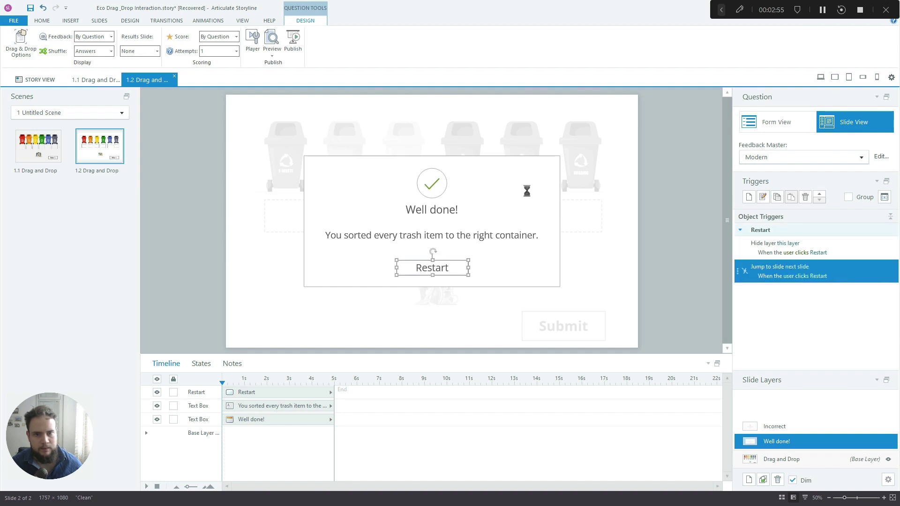
pyautogui.click(577, 238)
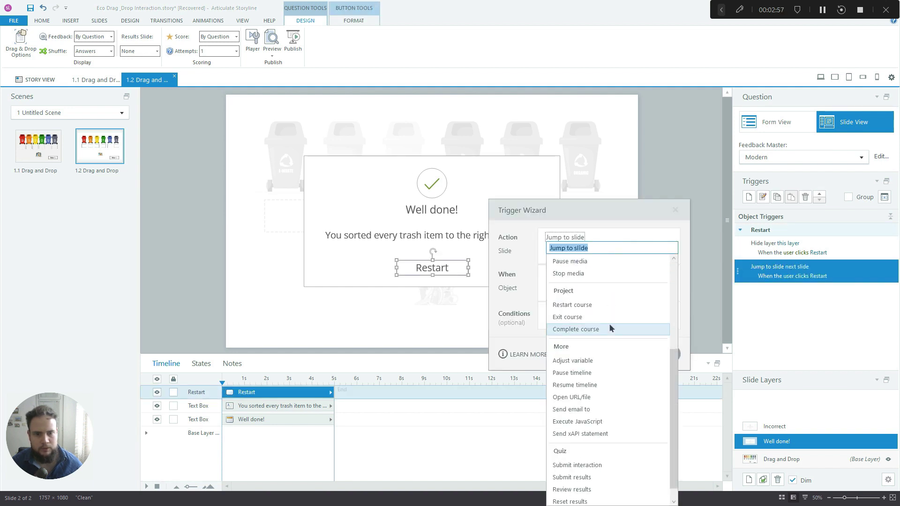
pyautogui.scroll(-1, 609, 323)
pyautogui.click(591, 288)
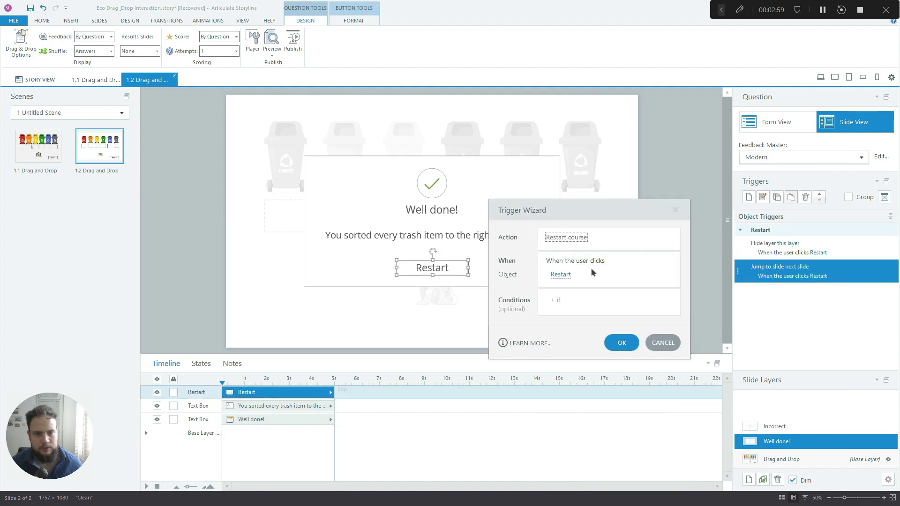
pyautogui.click(622, 342)
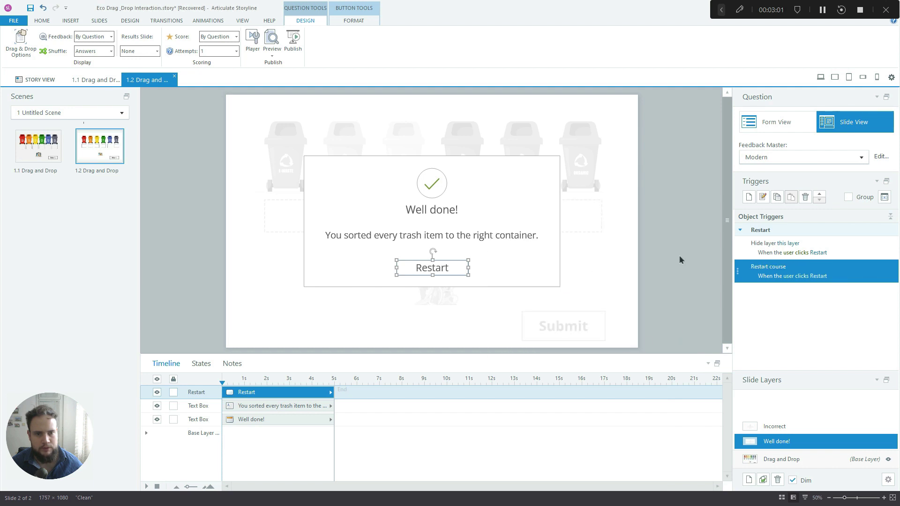
pyautogui.click(774, 431)
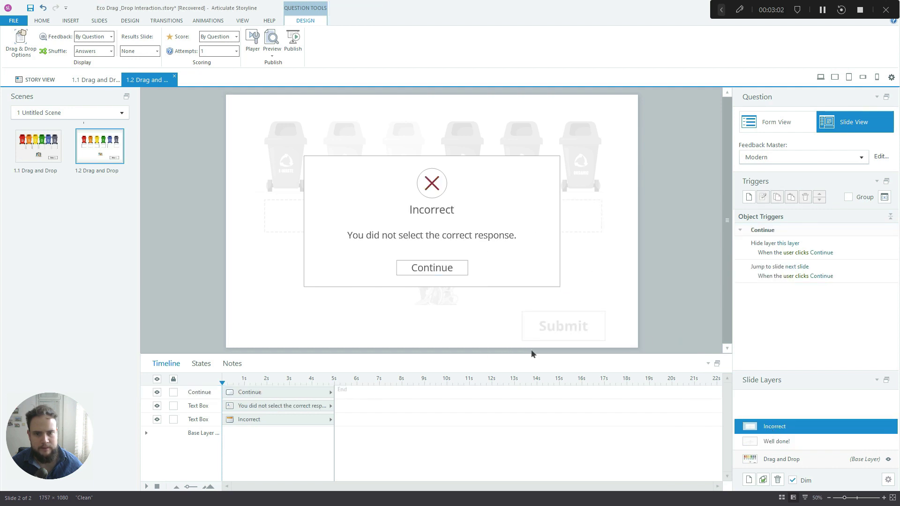
# Step: Retitle slide 1.2's Incorrect feedback layer to 'Oops!'
pyautogui.click(434, 213)
pyautogui.click(433, 211)
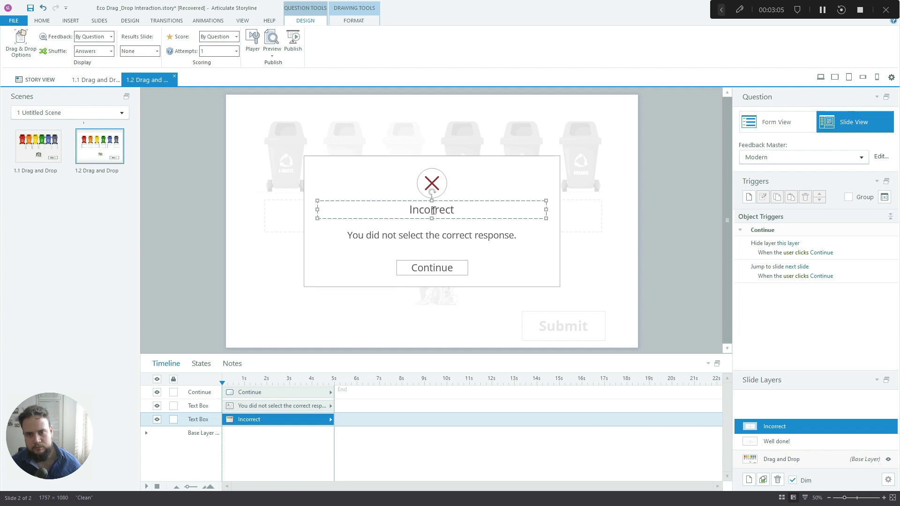
pyautogui.doubleClick(433, 211)
pyautogui.write('Oops!@')
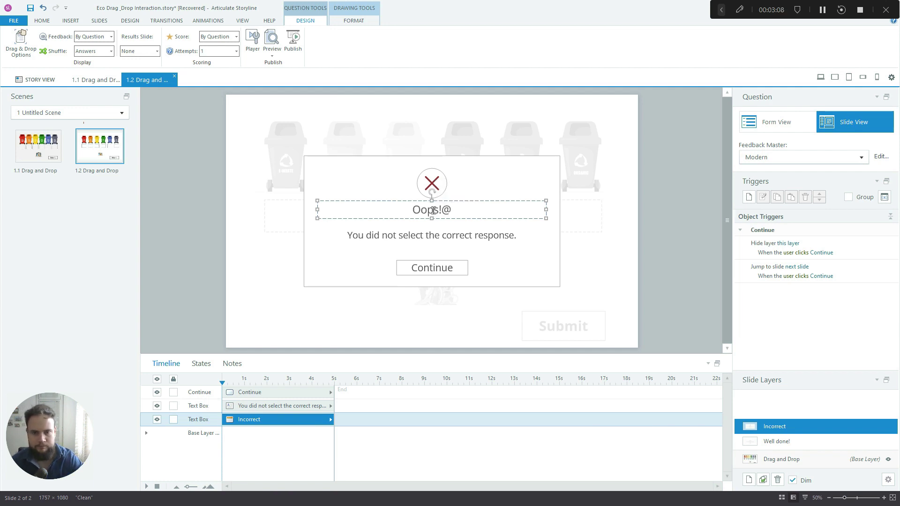
pyautogui.press('BackSpace')
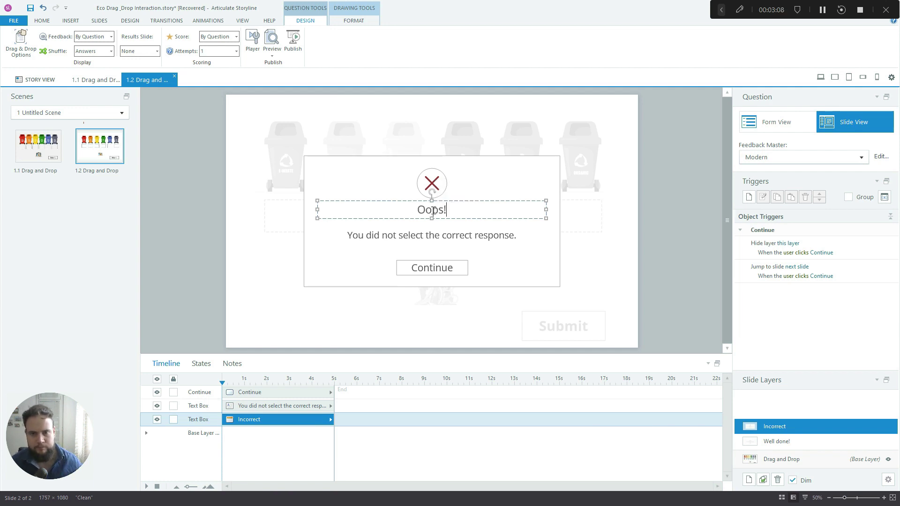
# Step: Copy slide 1.1's 'You didn't sort all the trash items.' message onto slide 1.2's Oops! layer
pyautogui.click(43, 146)
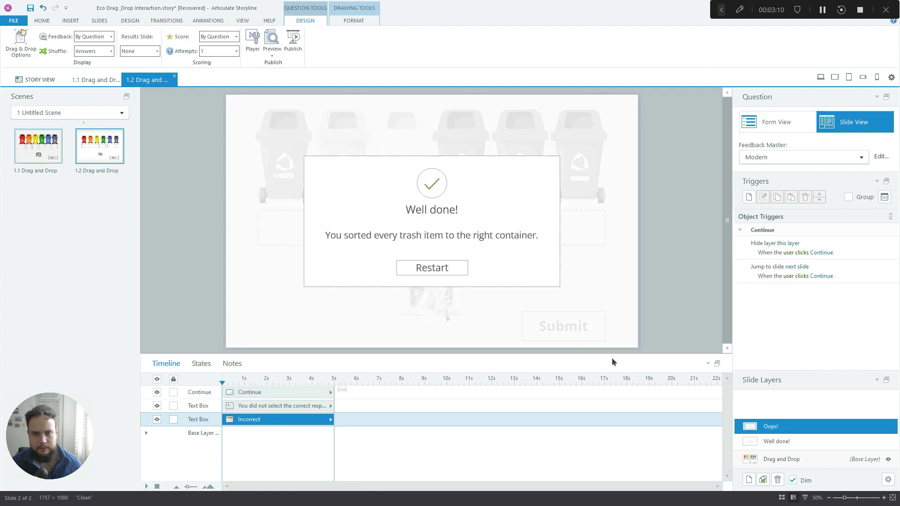
pyautogui.click(768, 426)
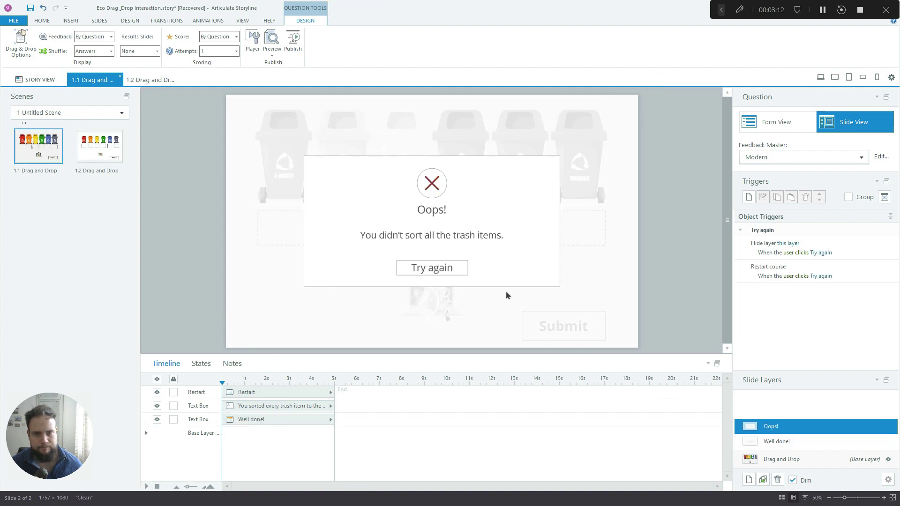
pyautogui.click(434, 242)
pyautogui.tripleClick(434, 234)
pyautogui.hotkey('ctrl', 'c')
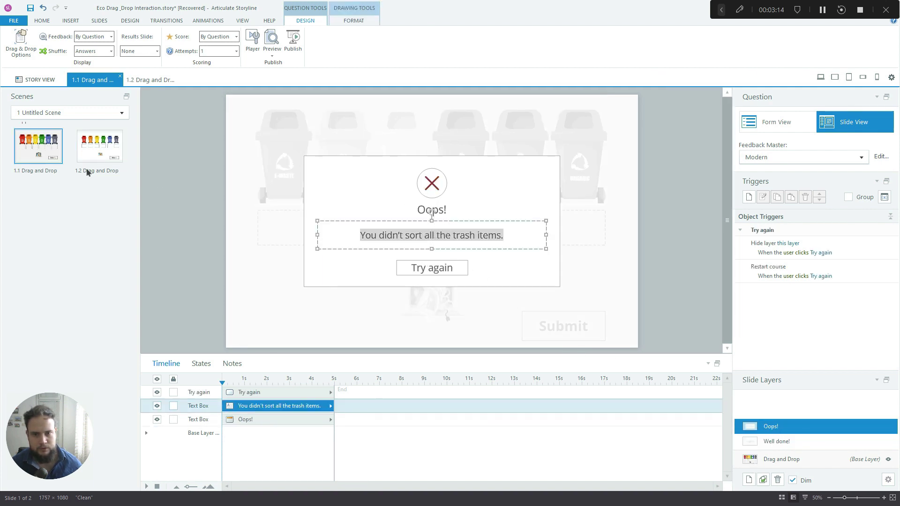
pyautogui.click(94, 145)
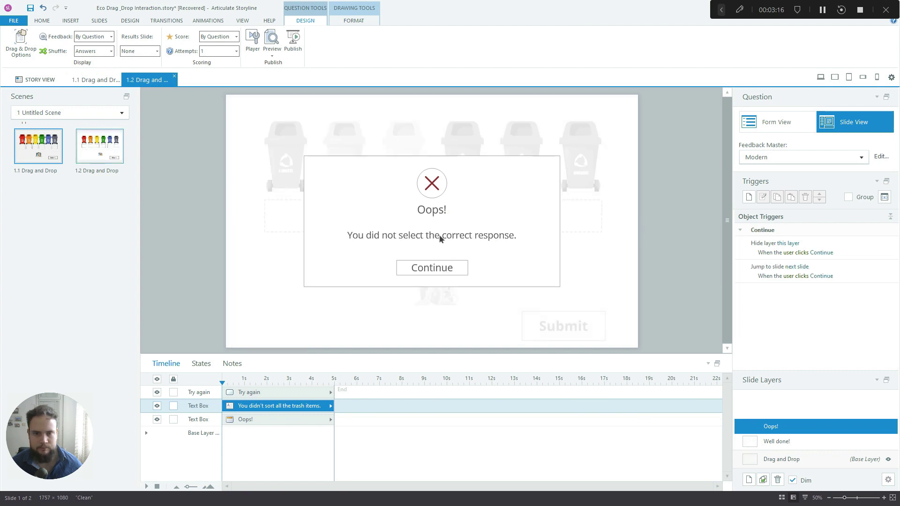
pyautogui.click(439, 238)
pyautogui.tripleClick(439, 238)
pyautogui.hotkey('ctrl', 'v')
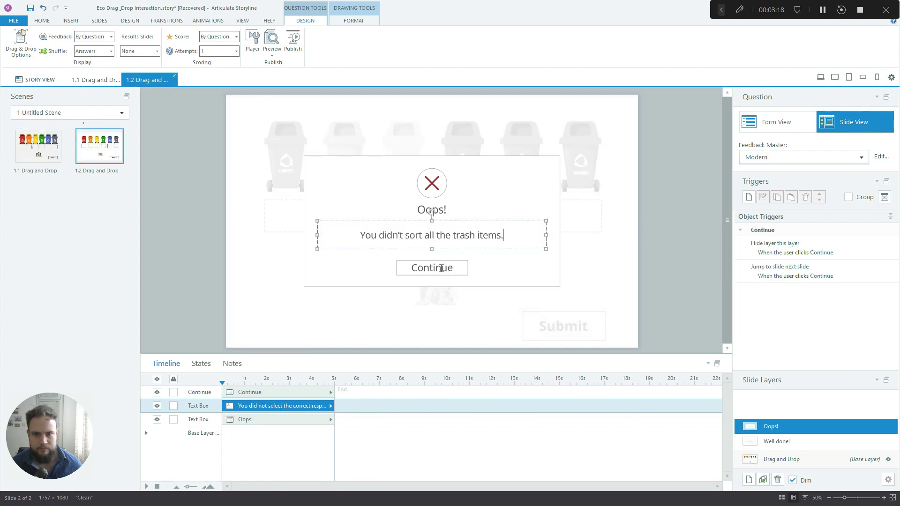
pyautogui.click(792, 458)
pyautogui.click(789, 440)
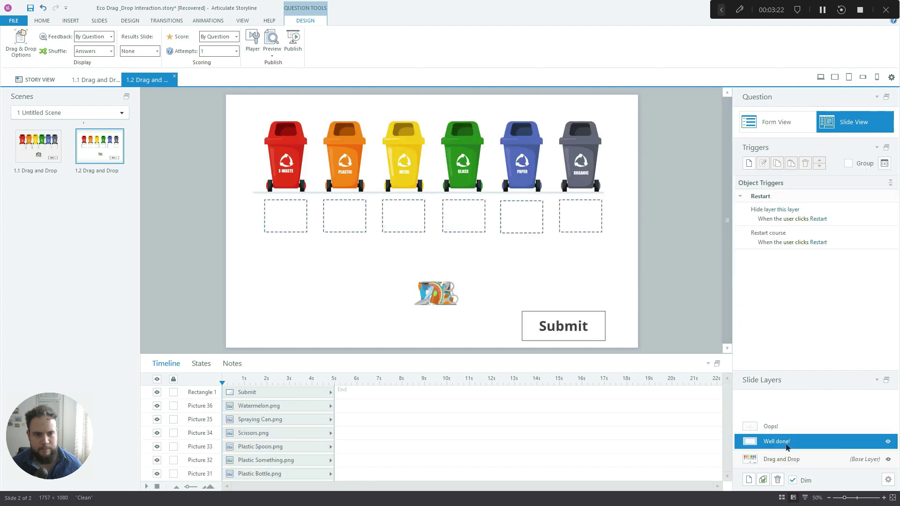
pyautogui.click(773, 426)
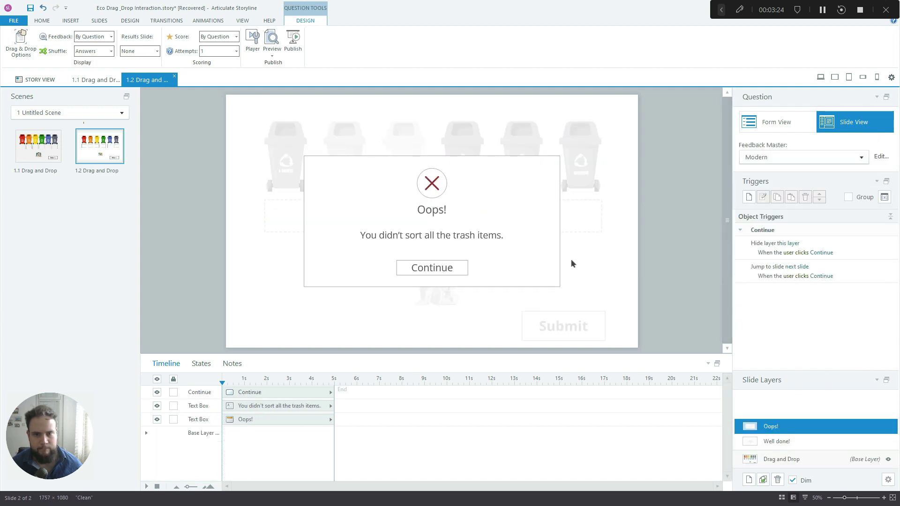
# Step: Change the Oops! layer button's label from Continue to Restart
pyautogui.click(426, 269)
pyautogui.doubleClick(426, 268)
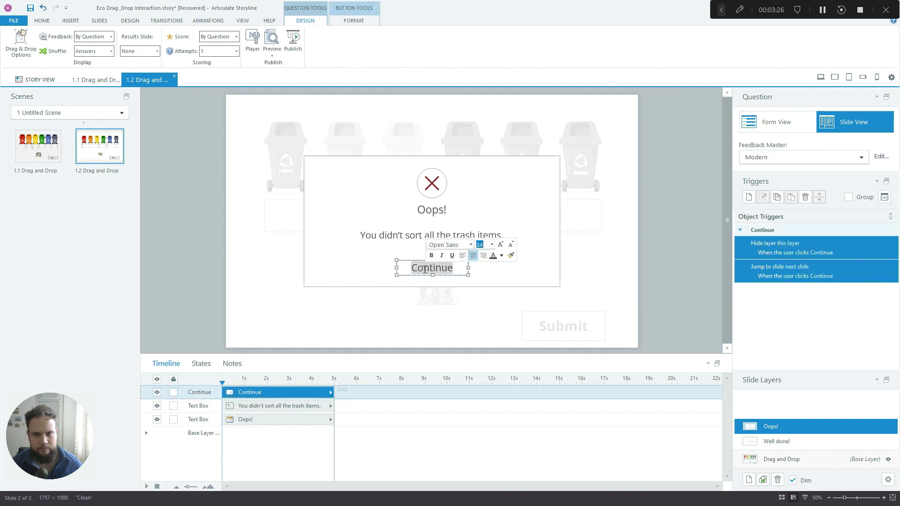
pyautogui.write('Restart')
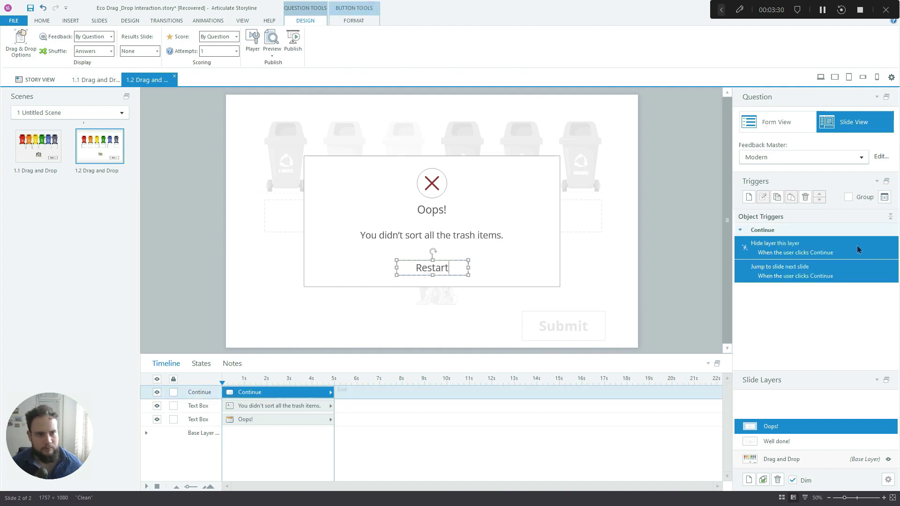
# Step: Edit the button's jump-to-next-slide trigger to Restart course when the user clicks Continue
pyautogui.click(881, 280)
pyautogui.doubleClick(869, 272)
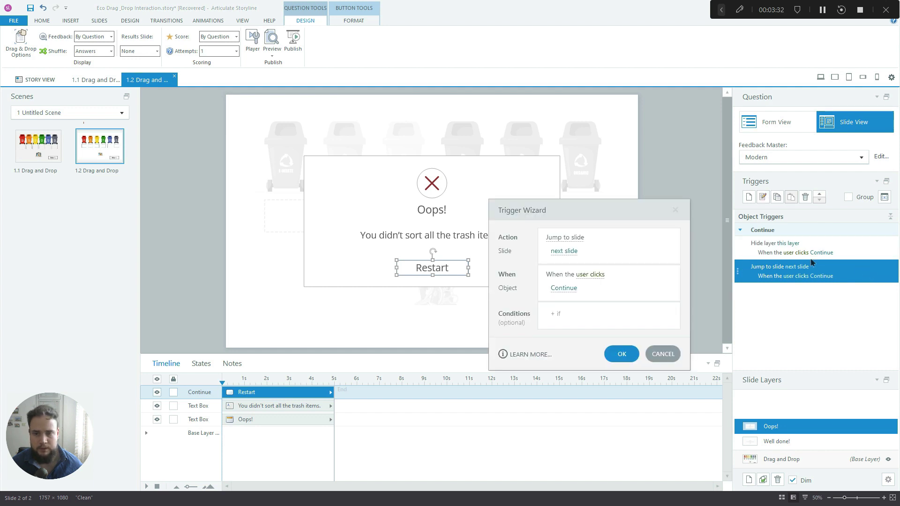
pyautogui.click(590, 243)
pyautogui.scroll(-3, 625, 359)
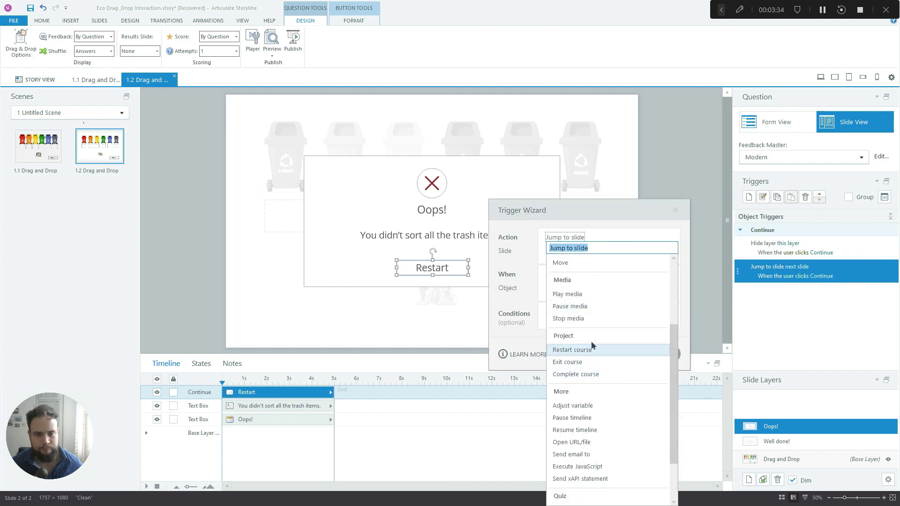
pyautogui.click(600, 350)
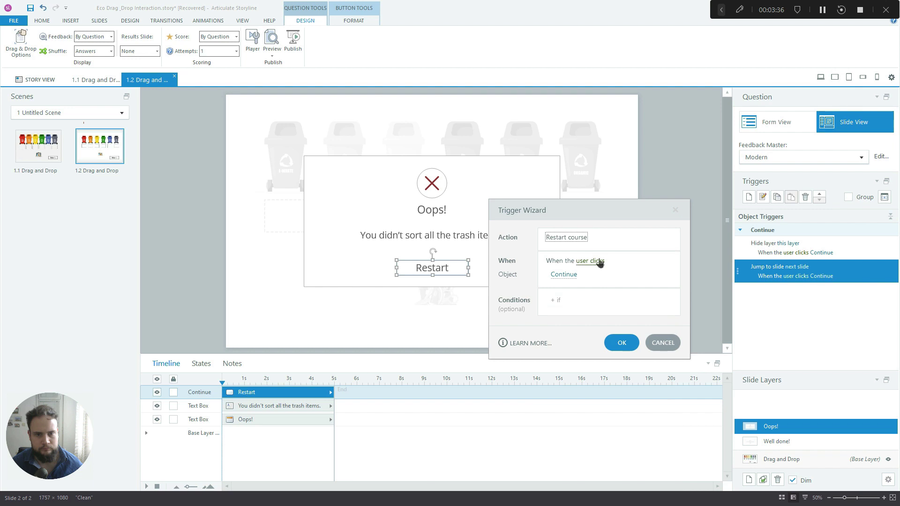
pyautogui.click(598, 260)
pyautogui.click(586, 272)
pyautogui.click(563, 275)
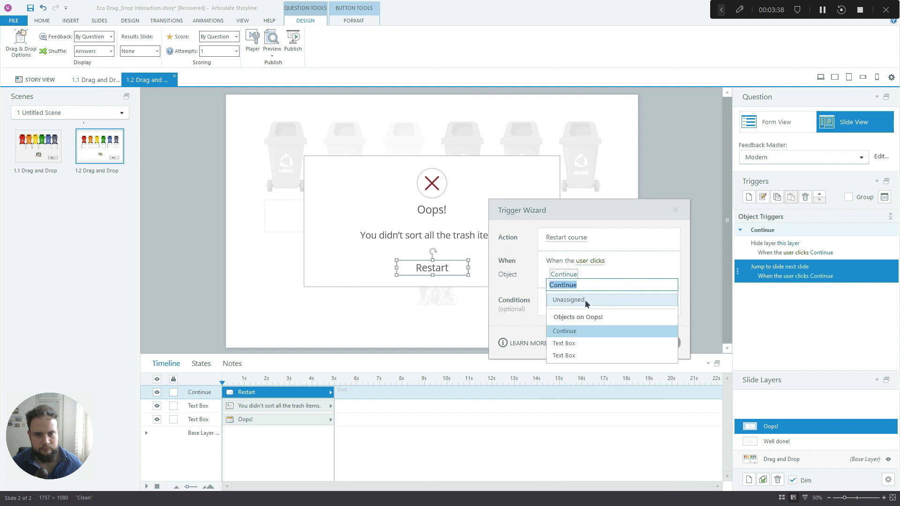
pyautogui.click(579, 332)
pyautogui.click(626, 342)
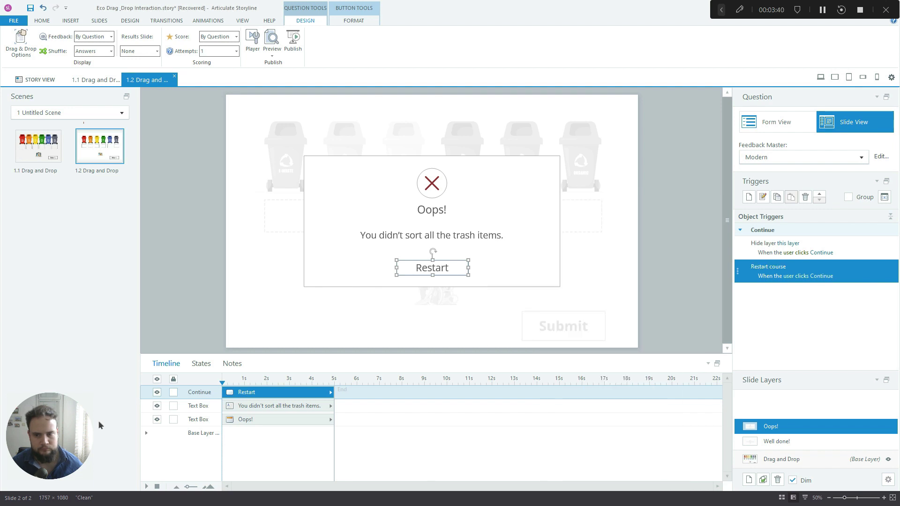
# Step: Rename the Continue button object to 'Restart Button' in the timeline
pyautogui.doubleClick(197, 393)
pyautogui.write('Restart')
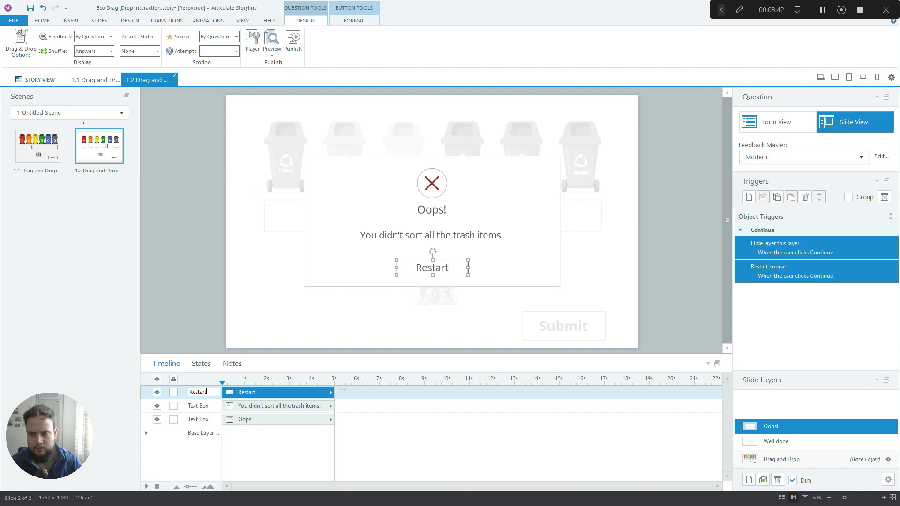
pyautogui.write(' Button')
pyautogui.press('Return')
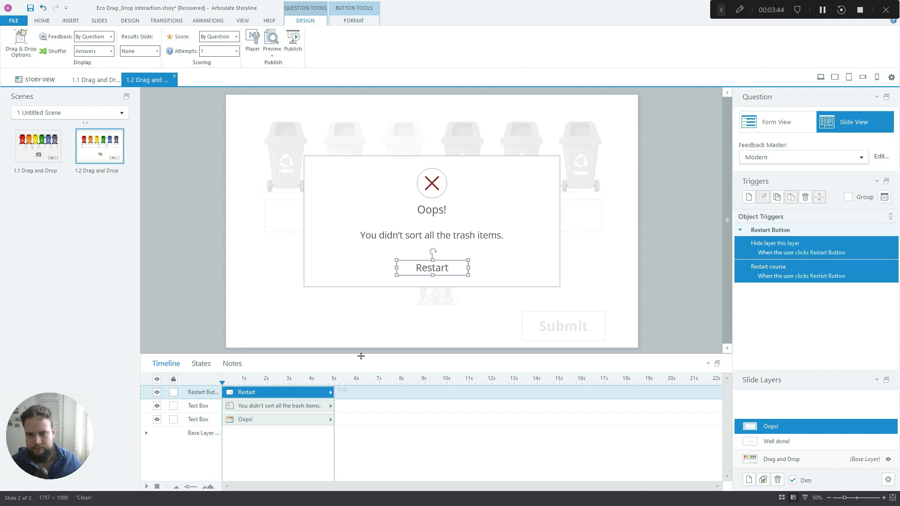
pyautogui.click(779, 283)
# Step: Preview the Drag and Drop base layer and sort every trash item into its matching bin
pyautogui.click(771, 461)
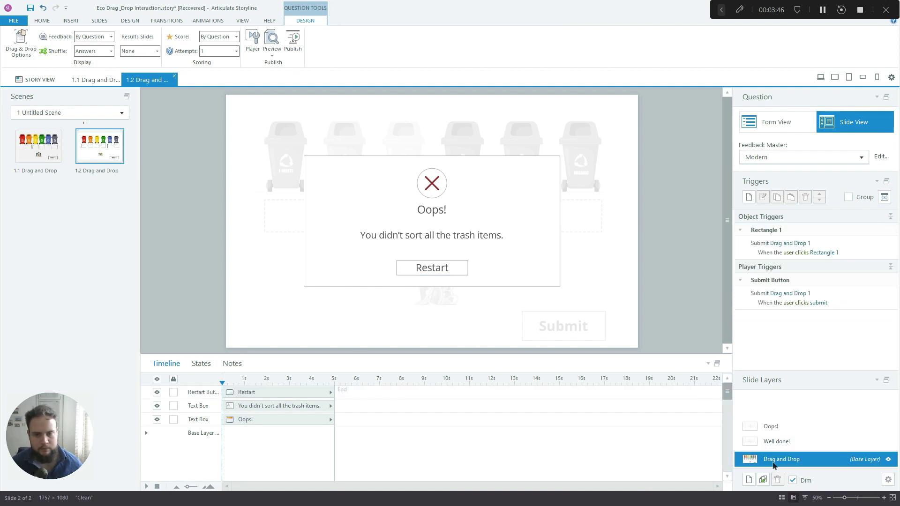
pyautogui.click(821, 77)
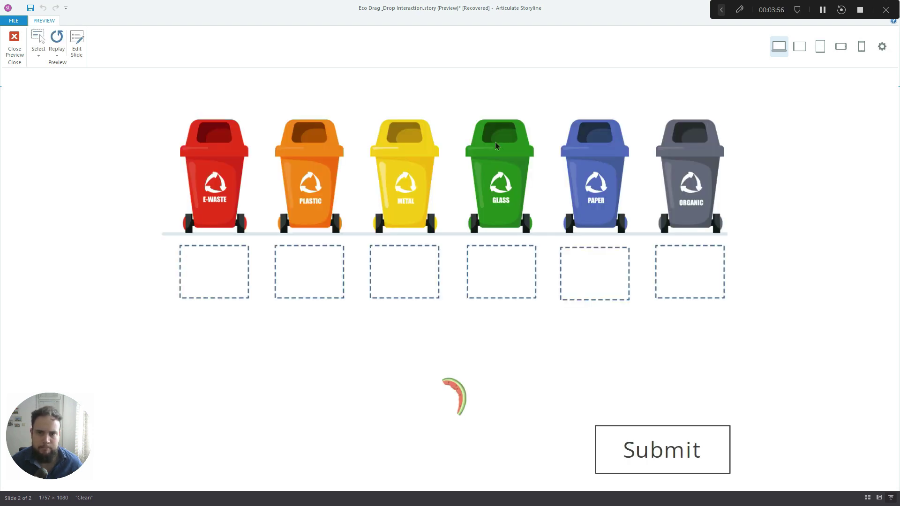
pyautogui.moveTo(452, 396)
pyautogui.mouseDown()
pyautogui.moveTo(675, 265)
pyautogui.moveTo(382, 267)
pyautogui.mouseUp()
pyautogui.moveTo(452, 396)
pyautogui.mouseDown()
pyautogui.moveTo(413, 267)
pyautogui.moveTo(295, 270)
pyautogui.mouseUp()
pyautogui.moveTo(452, 395)
pyautogui.mouseDown()
pyautogui.moveTo(329, 288)
pyautogui.moveTo(593, 269)
pyautogui.moveTo(195, 267)
pyautogui.moveTo(479, 262)
pyautogui.mouseUp()
pyautogui.moveTo(452, 396); pyautogui.dragTo(480, 265)
pyautogui.moveTo(452, 396); pyautogui.dragTo(513, 288)
pyautogui.moveTo(452, 396); pyautogui.dragTo(670, 267)
pyautogui.moveTo(452, 396); pyautogui.dragTo(674, 269)
pyautogui.moveTo(457, 396); pyautogui.dragTo(593, 272)
pyautogui.moveTo(457, 395); pyautogui.dragTo(674, 270)
pyautogui.moveTo(459, 396); pyautogui.dragTo(403, 271)
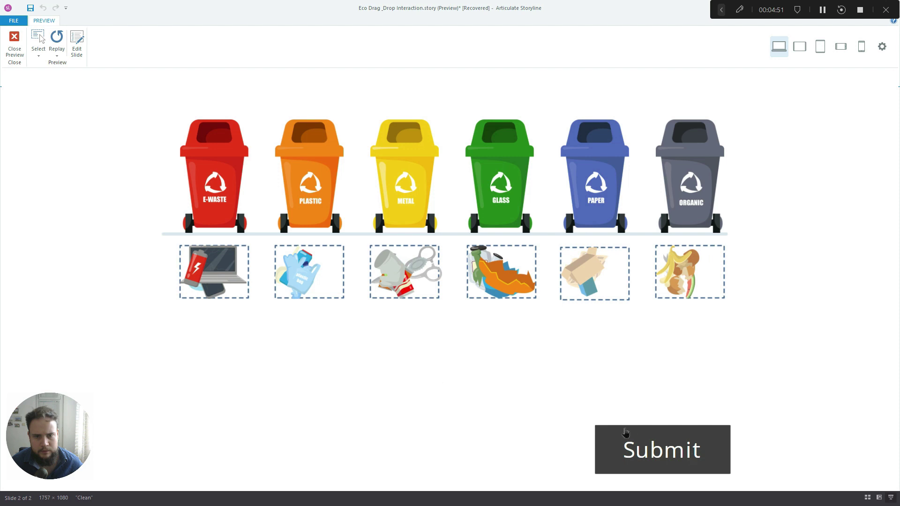
# Step: Submit to reach Well done!, restart, then close the preview and show the Well done! layer
pyautogui.click(666, 446)
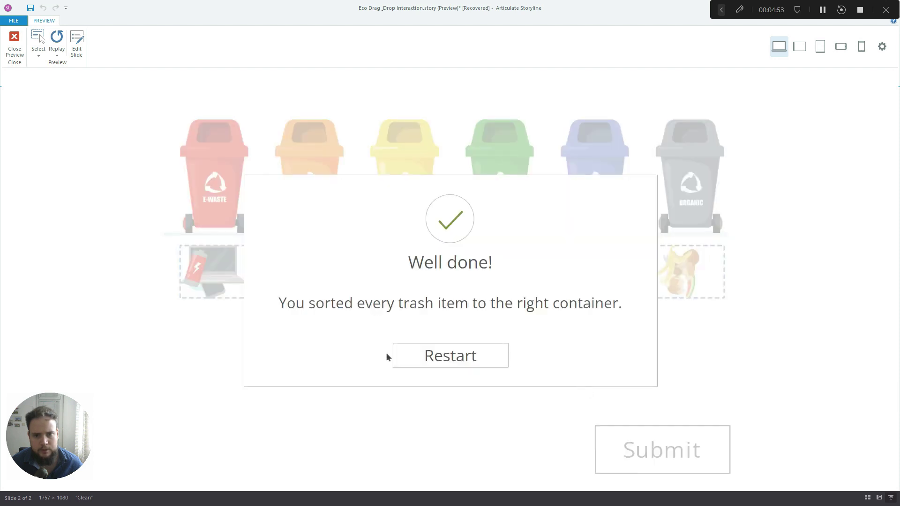
pyautogui.click(452, 358)
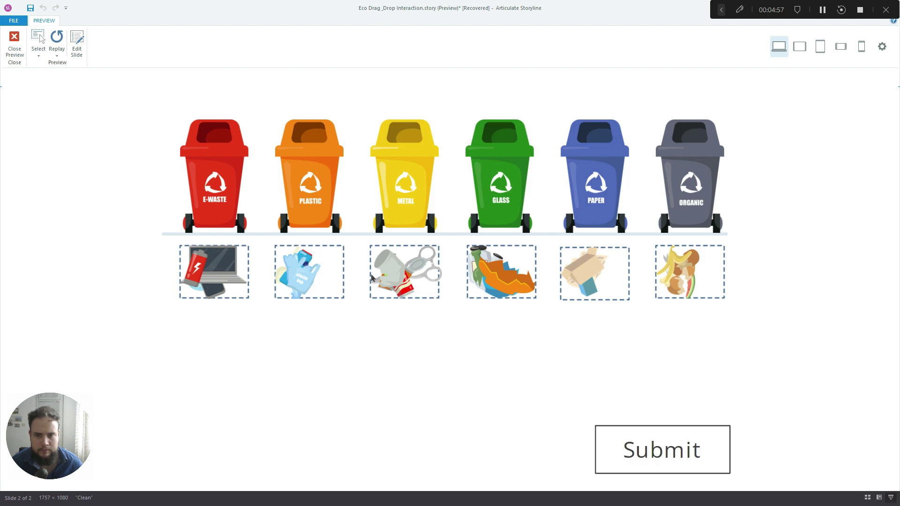
pyautogui.click(14, 41)
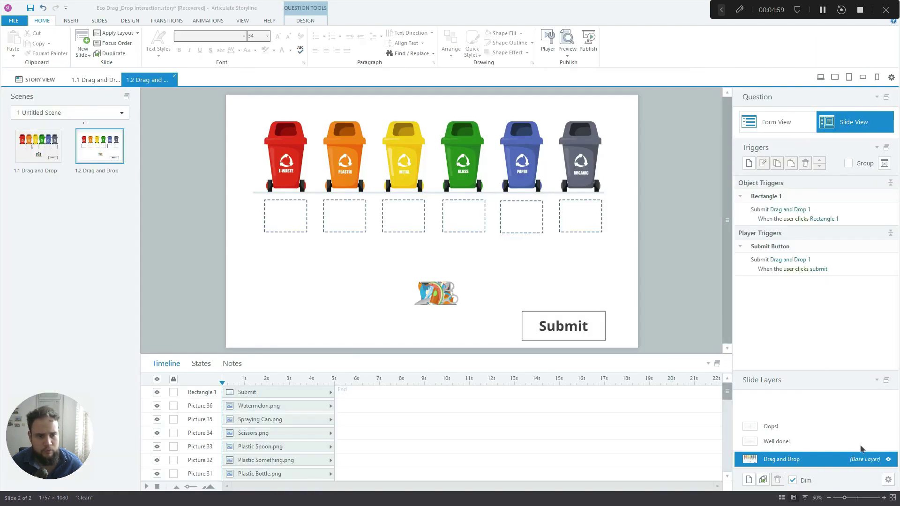
pyautogui.click(860, 443)
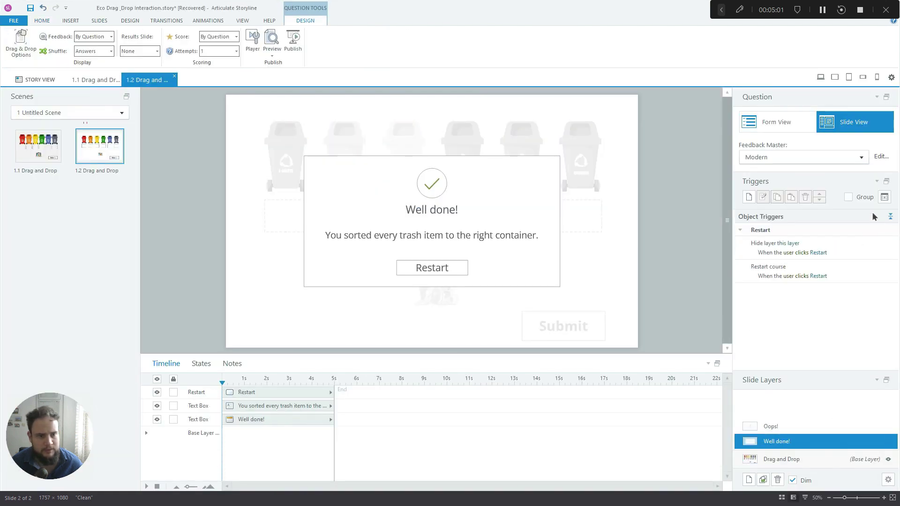
# Step: Review the Well done! Restart button's triggers, return to the Drag and Drop layer, and cancel a preview
pyautogui.doubleClick(438, 263)
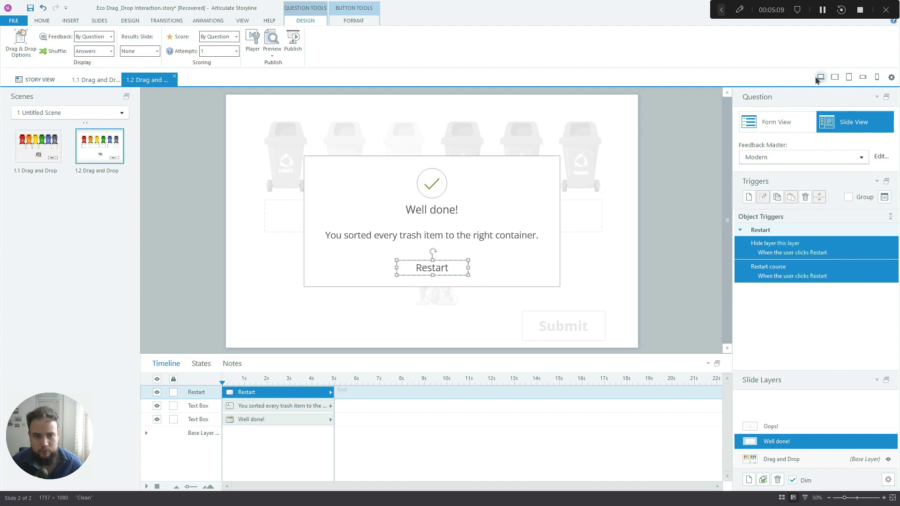
pyautogui.click(797, 460)
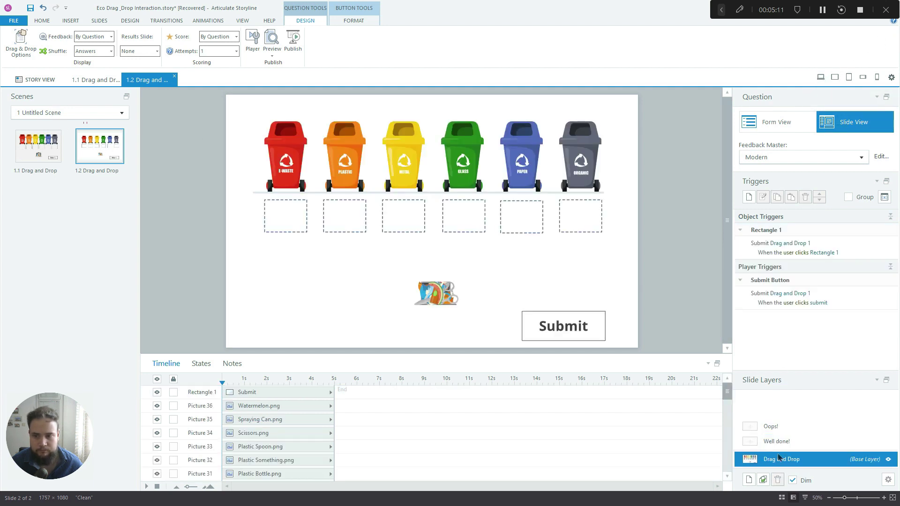
pyautogui.click(821, 77)
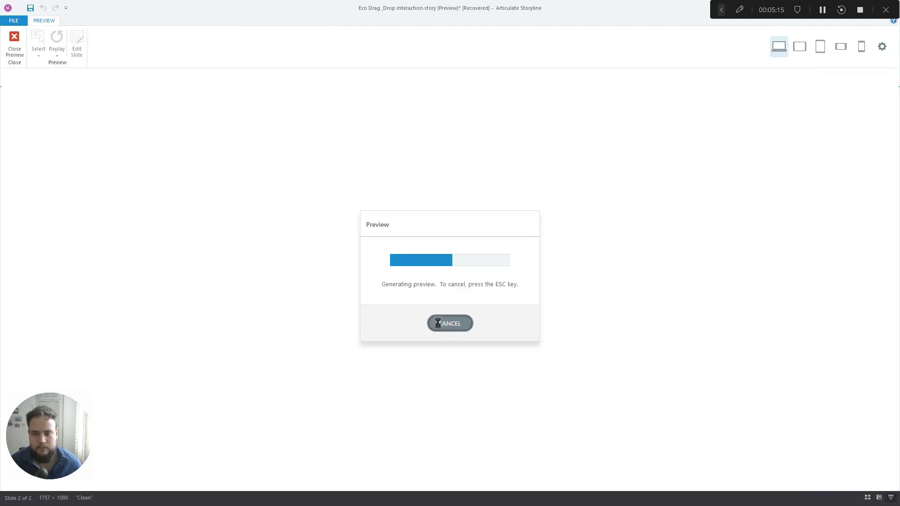
pyautogui.press('Escape')
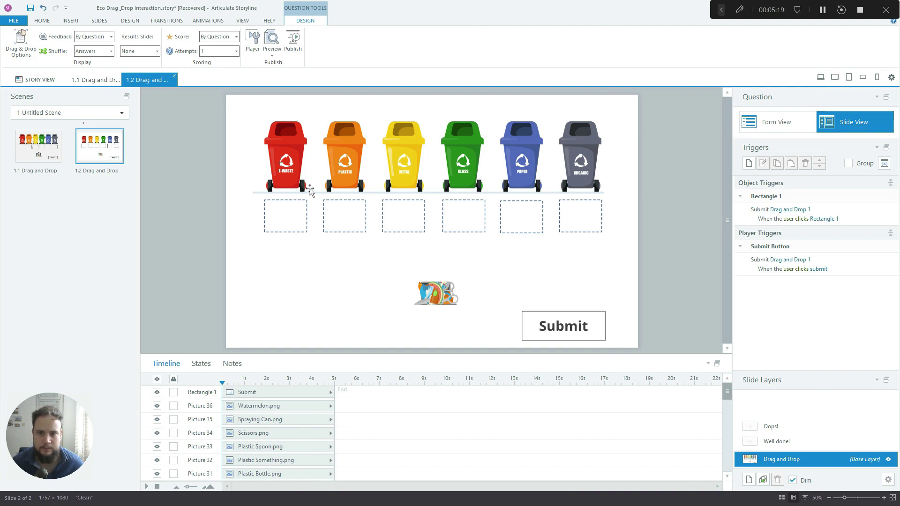
# Step: Select the six dashed drop boxes, set their Shape Outline to black, and preview the slide
pyautogui.click(290, 200)
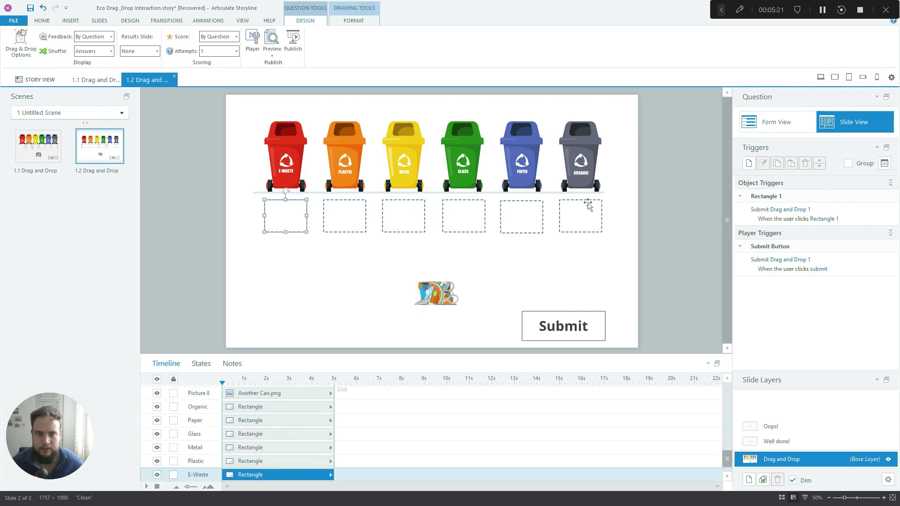
pyautogui.keyDown('shift'); pyautogui.click(255, 406); pyautogui.keyUp('shift')
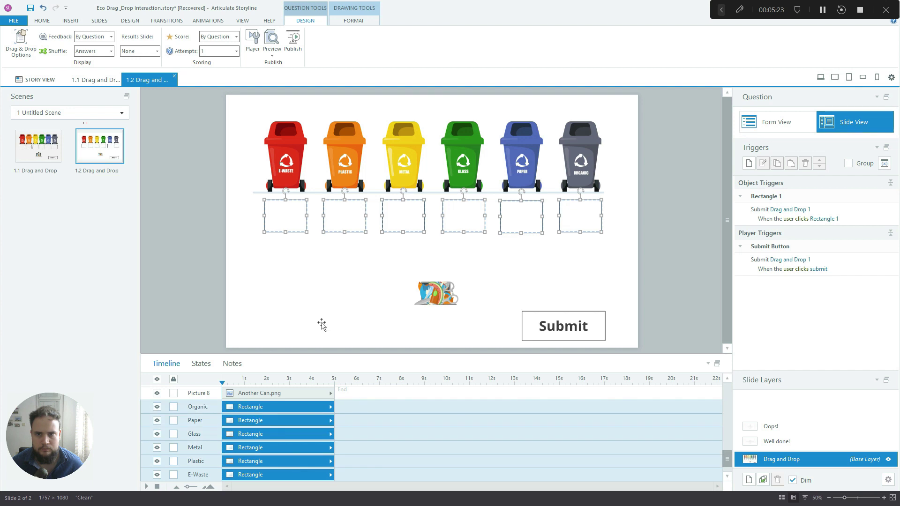
pyautogui.click(353, 20)
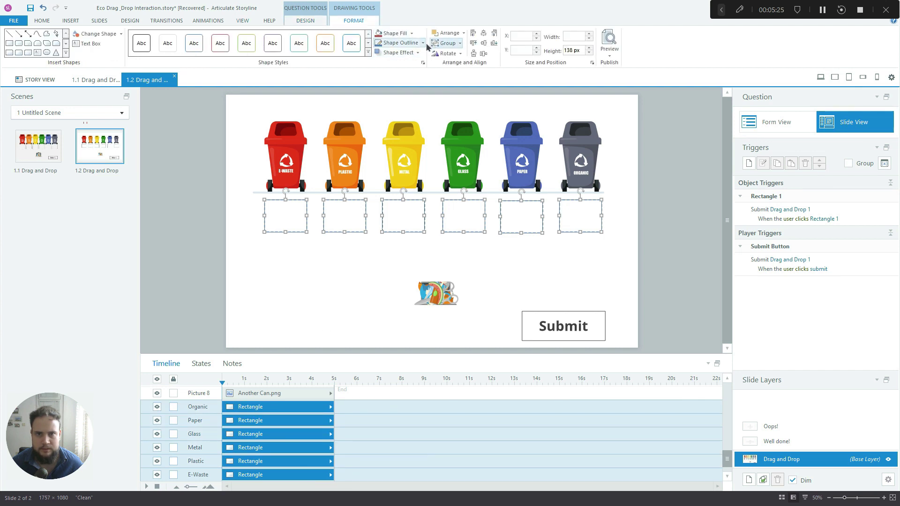
pyautogui.click(422, 42)
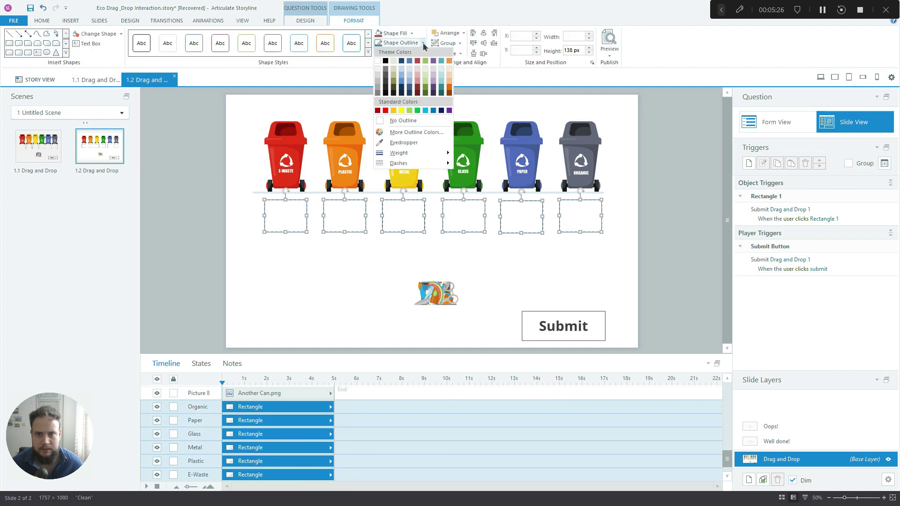
pyautogui.click(386, 85)
pyautogui.click(656, 235)
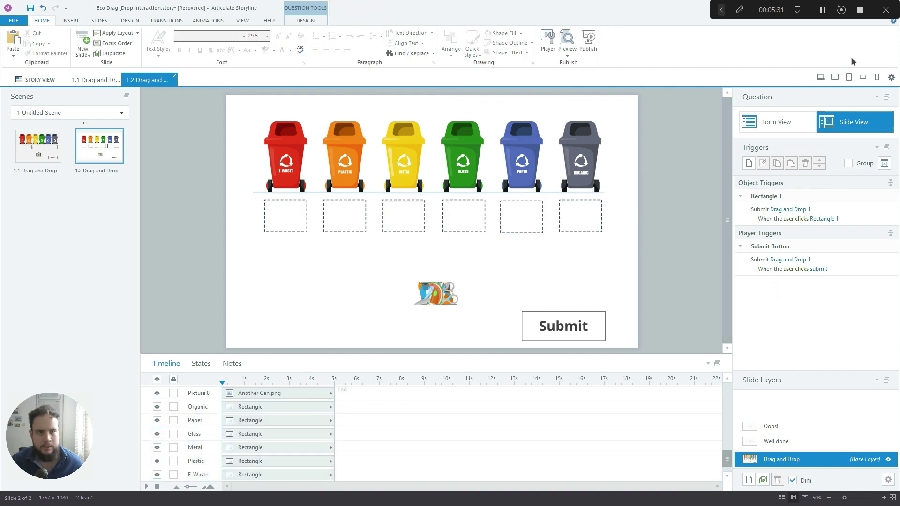
pyautogui.click(821, 78)
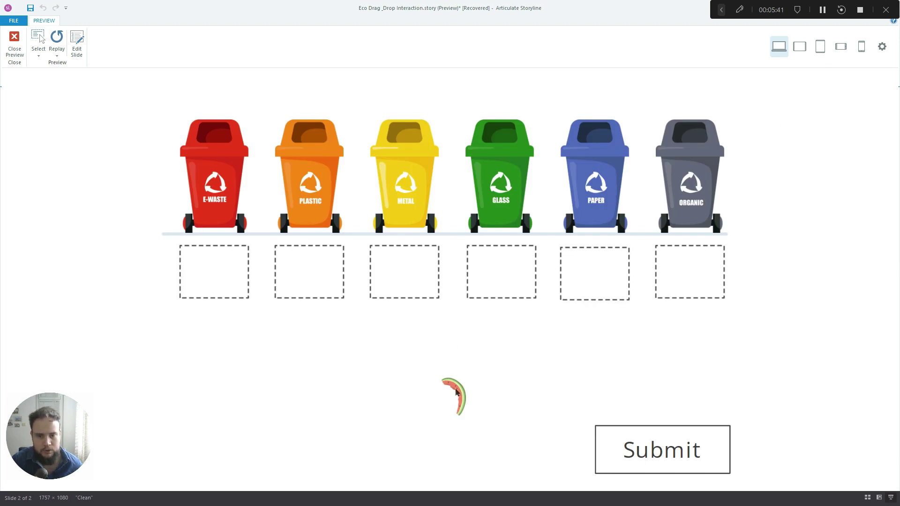
# Step: In preview, place the watermelon in the Organic box and the spray can in Metal
pyautogui.moveTo(453, 396); pyautogui.dragTo(499, 273)
pyautogui.moveTo(467, 398)
pyautogui.mouseDown()
pyautogui.moveTo(560, 359)
pyautogui.moveTo(689, 276)
pyautogui.mouseUp()
pyautogui.moveTo(457, 397)
pyautogui.mouseDown()
pyautogui.moveTo(392, 347)
pyautogui.moveTo(402, 268)
pyautogui.mouseUp()
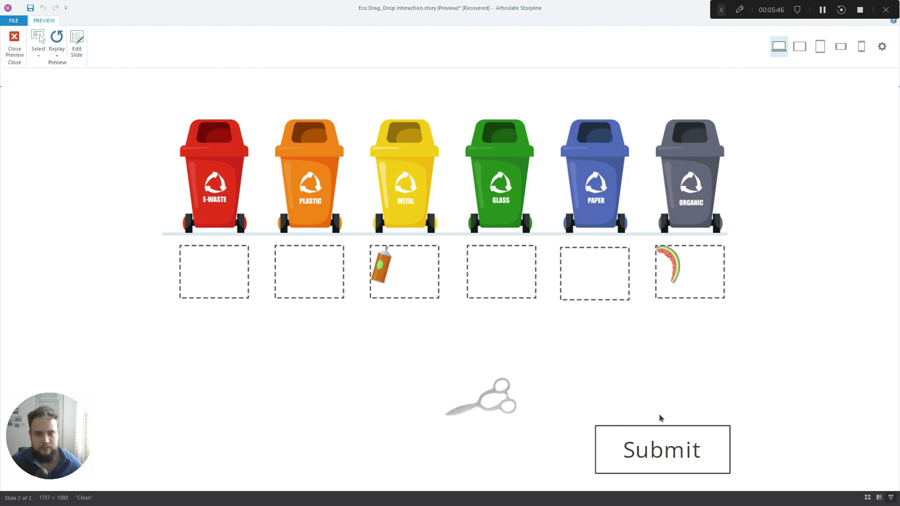
# Step: Submit the partial sort to see Oops!, restart, submit again and dismiss the incomplete-answer warning
pyautogui.click(671, 452)
pyautogui.click(429, 351)
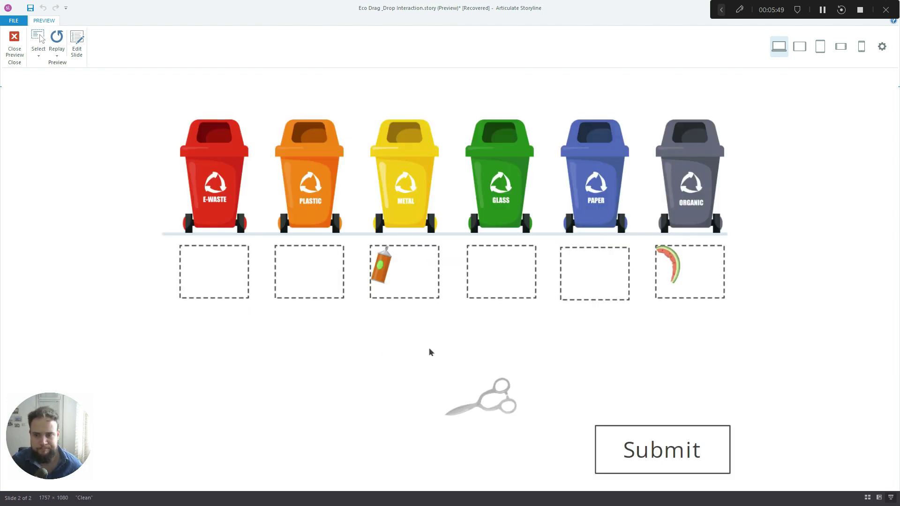
pyautogui.click(657, 453)
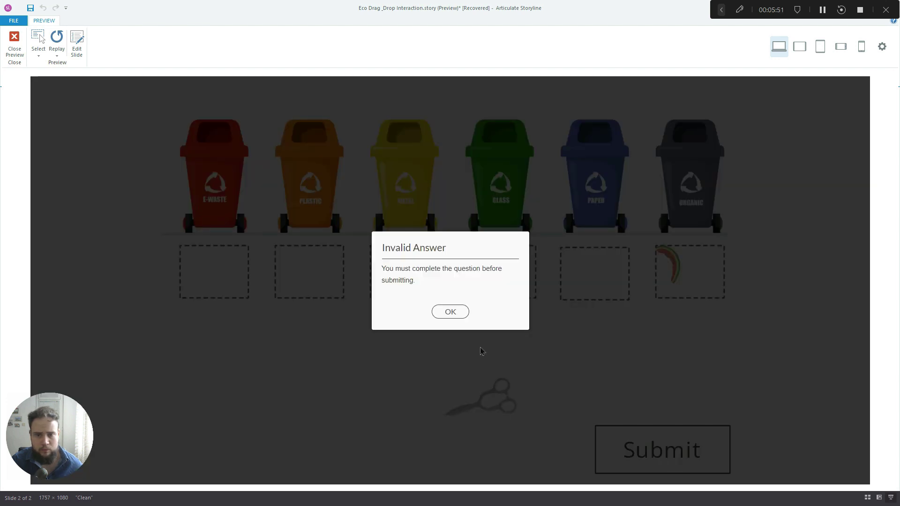
pyautogui.click(450, 312)
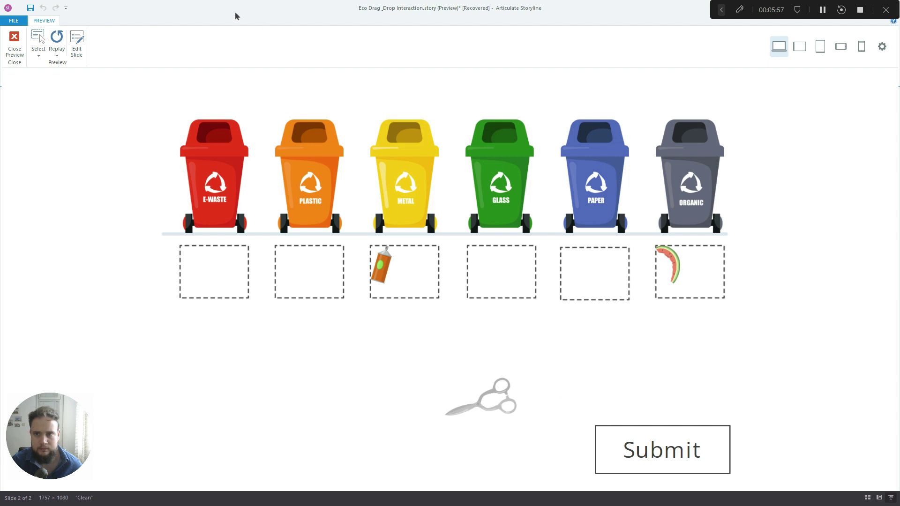
pyautogui.click(14, 46)
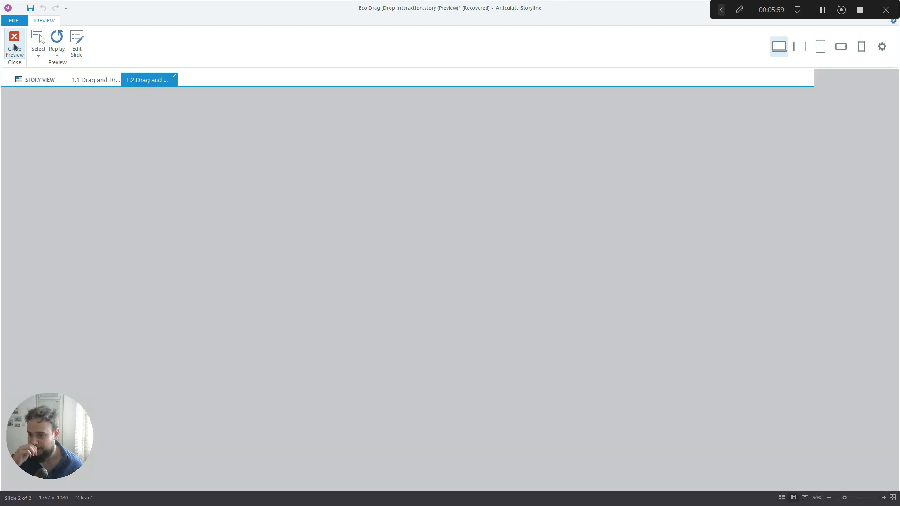